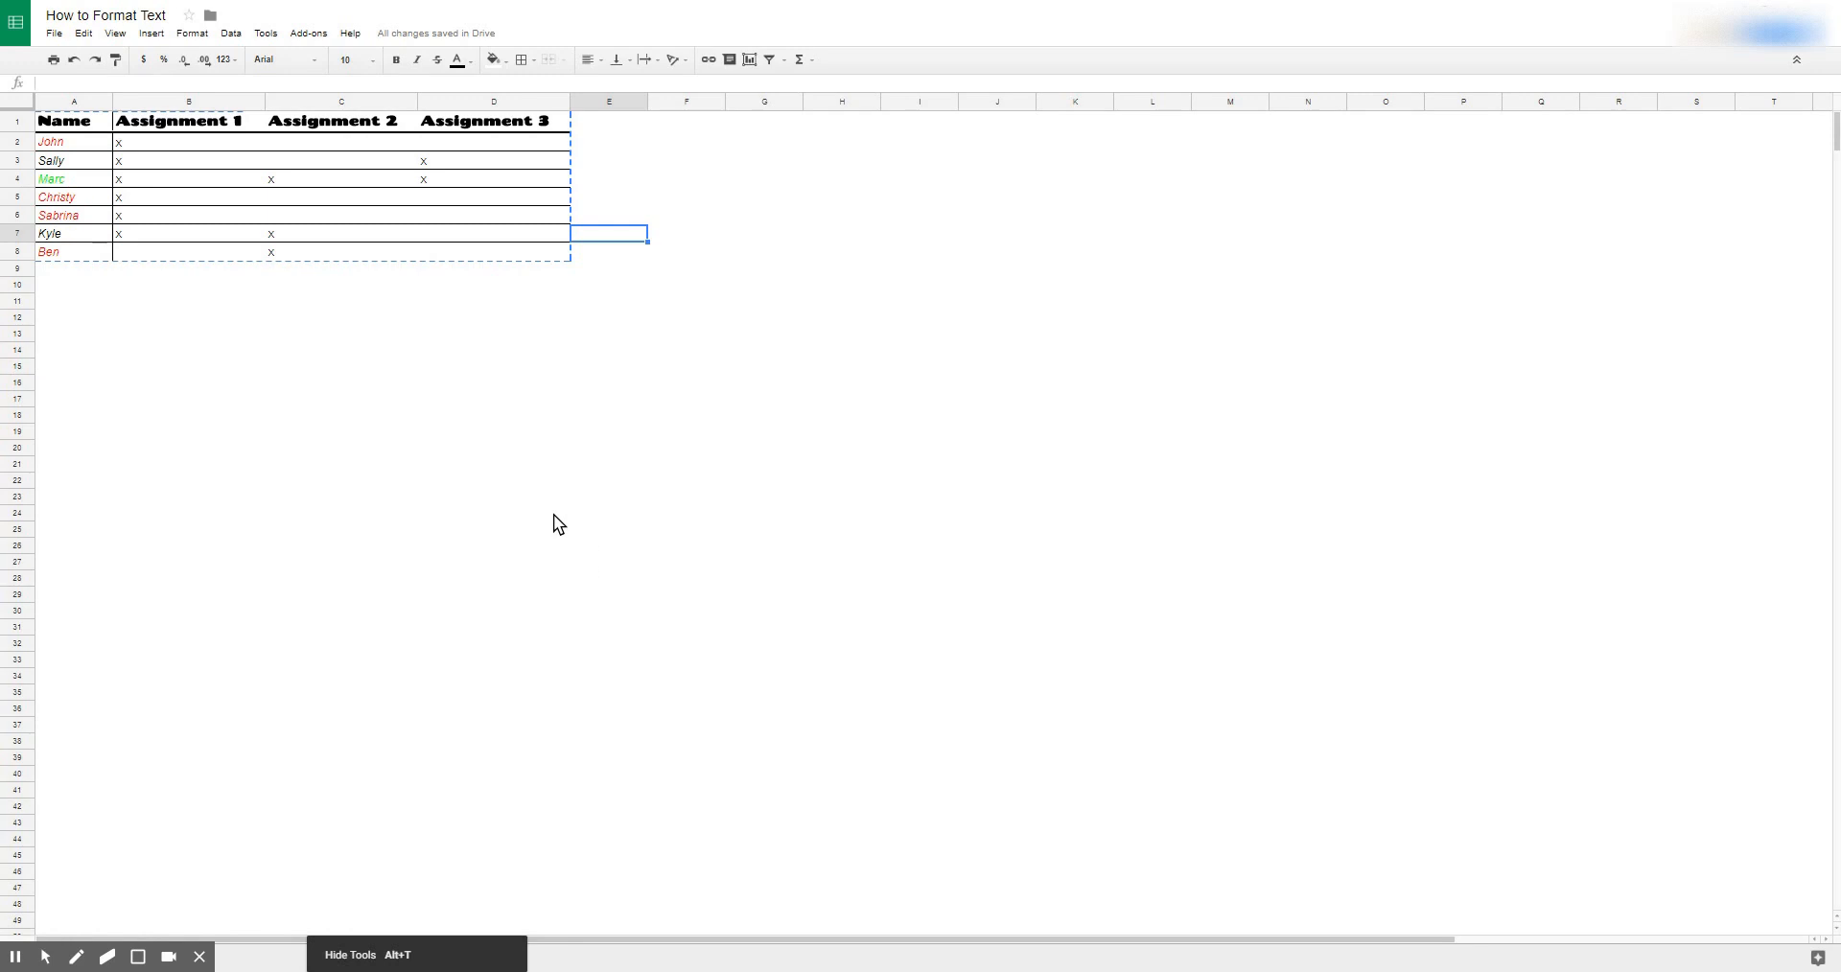
On Sheet2, make the header cells A1:D1 bold and set their font size to 14
{"action": "scroll", "coordinate": [96, 892], "scroll_direction": "down", "scroll_amount": 1}
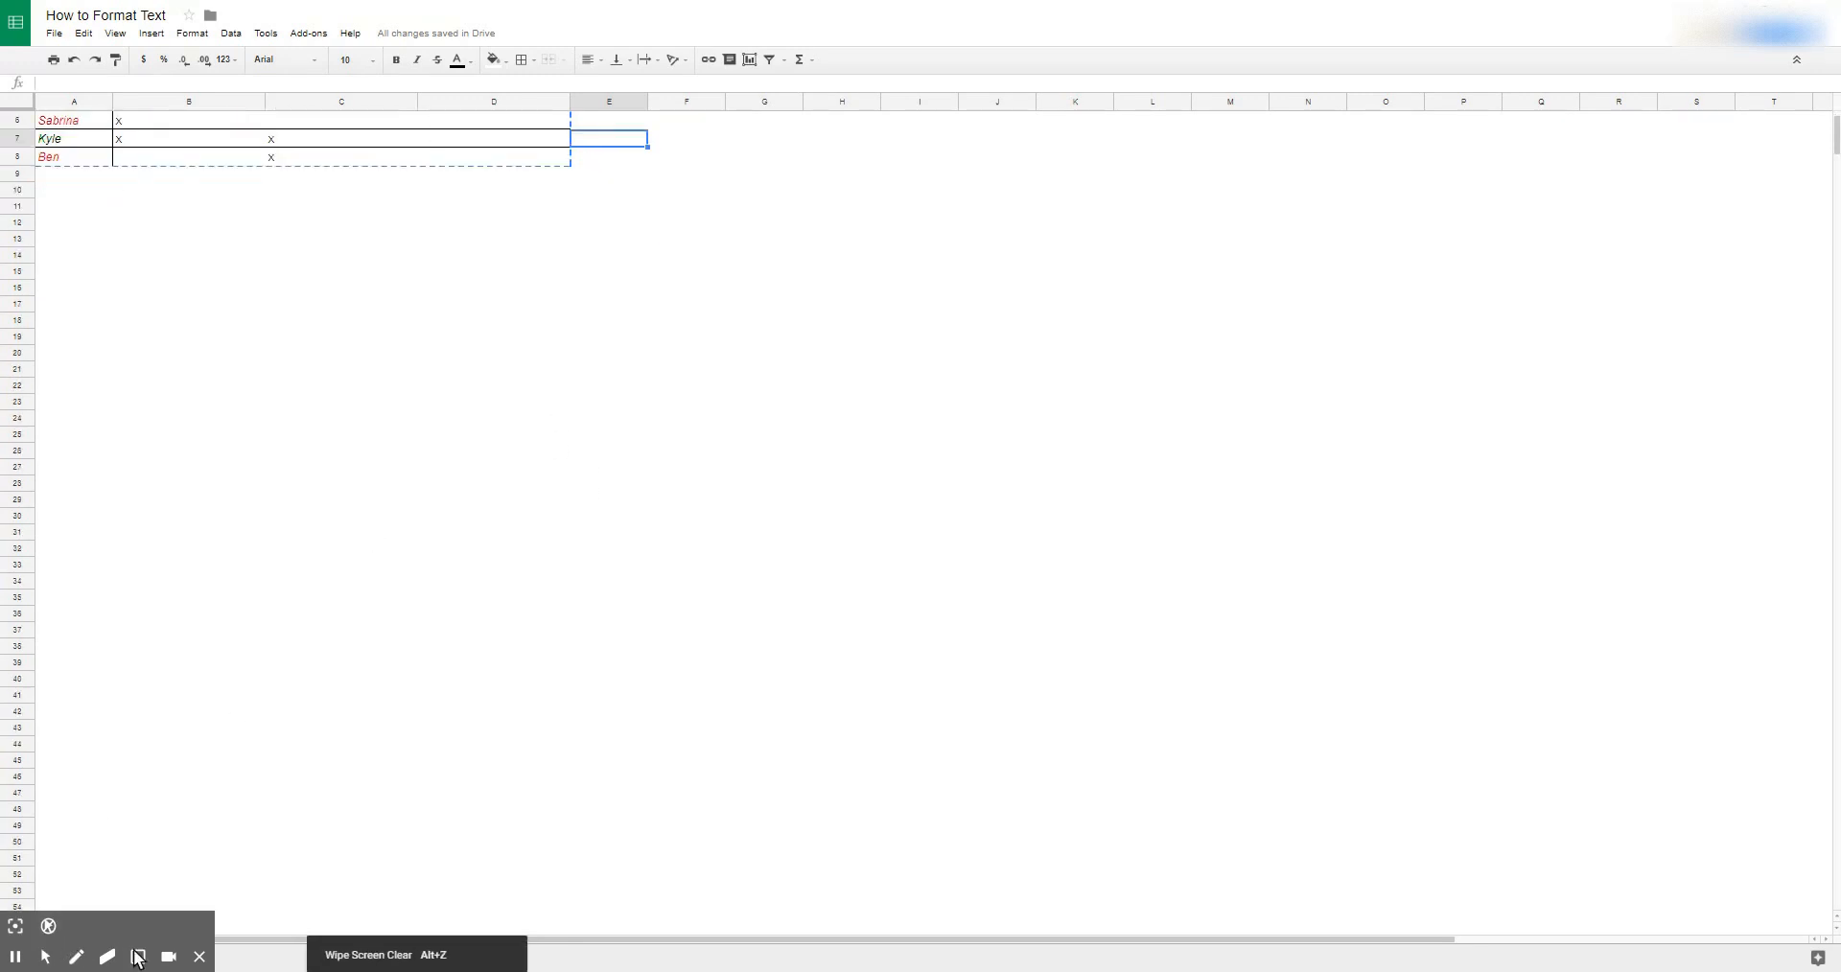
{"action": "left_click", "coordinate": [199, 957]}
{"action": "left_click", "coordinate": [111, 955]}
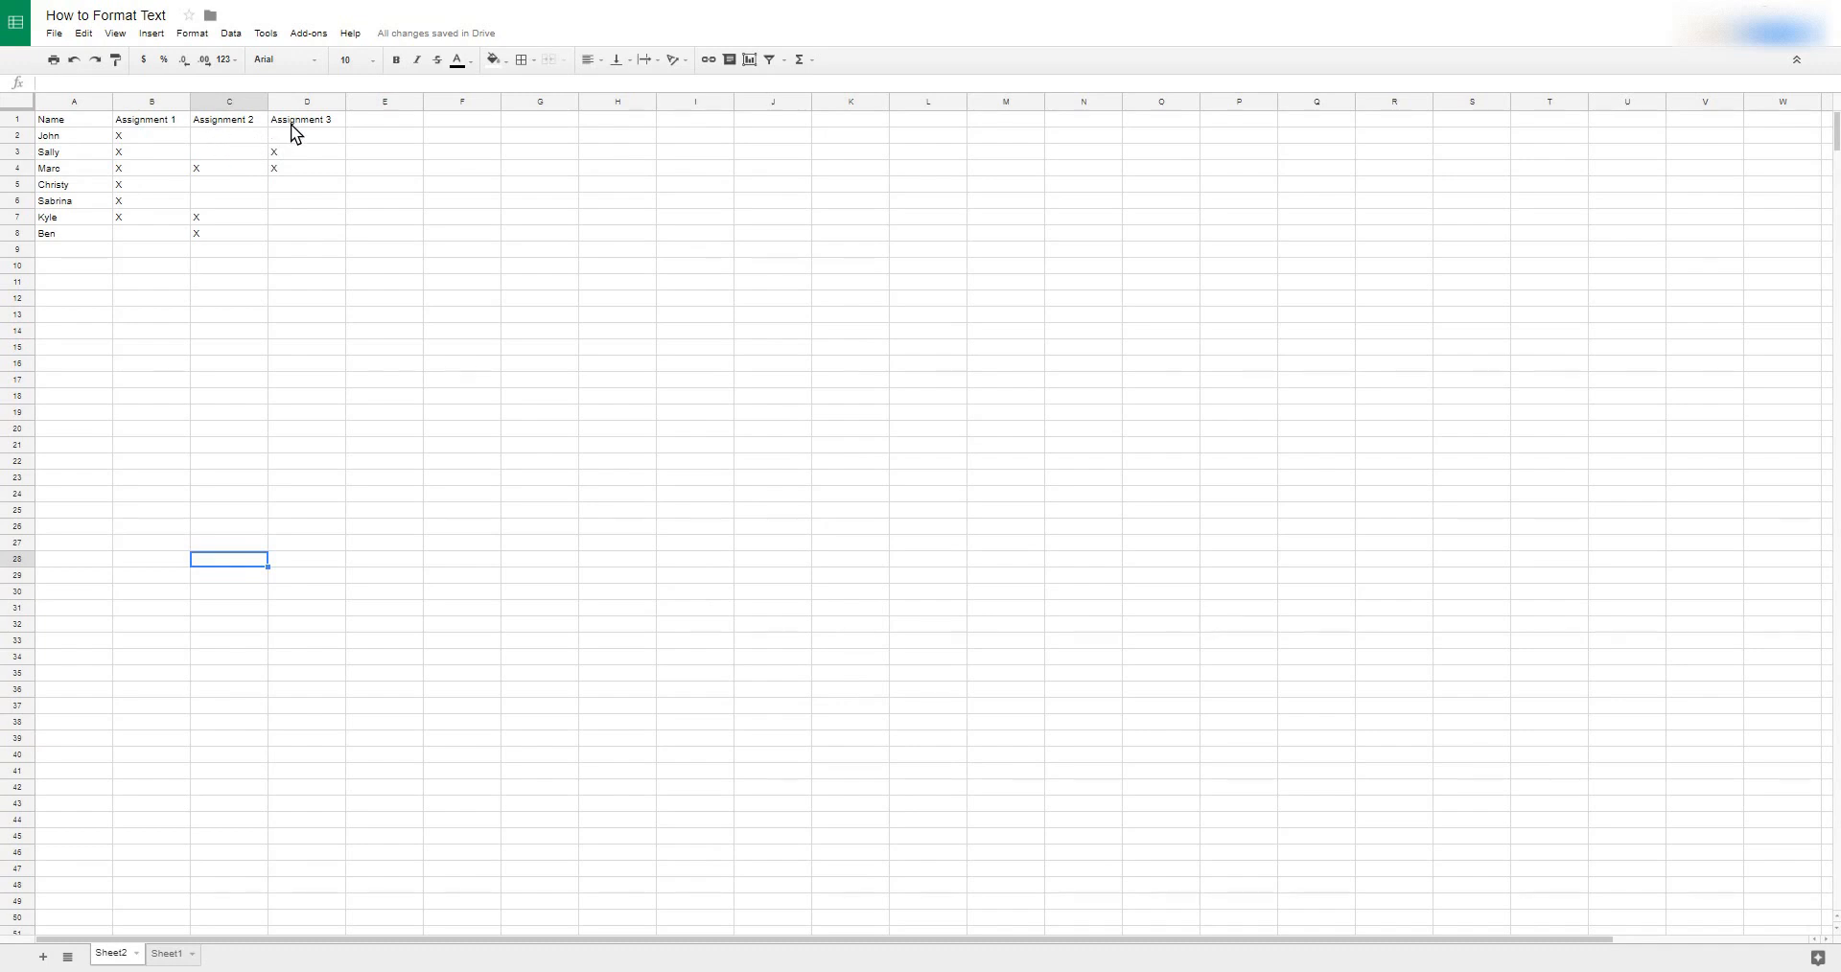
{"action": "left_click_drag", "start_coordinate": [295, 121], "coordinate": [96, 127]}
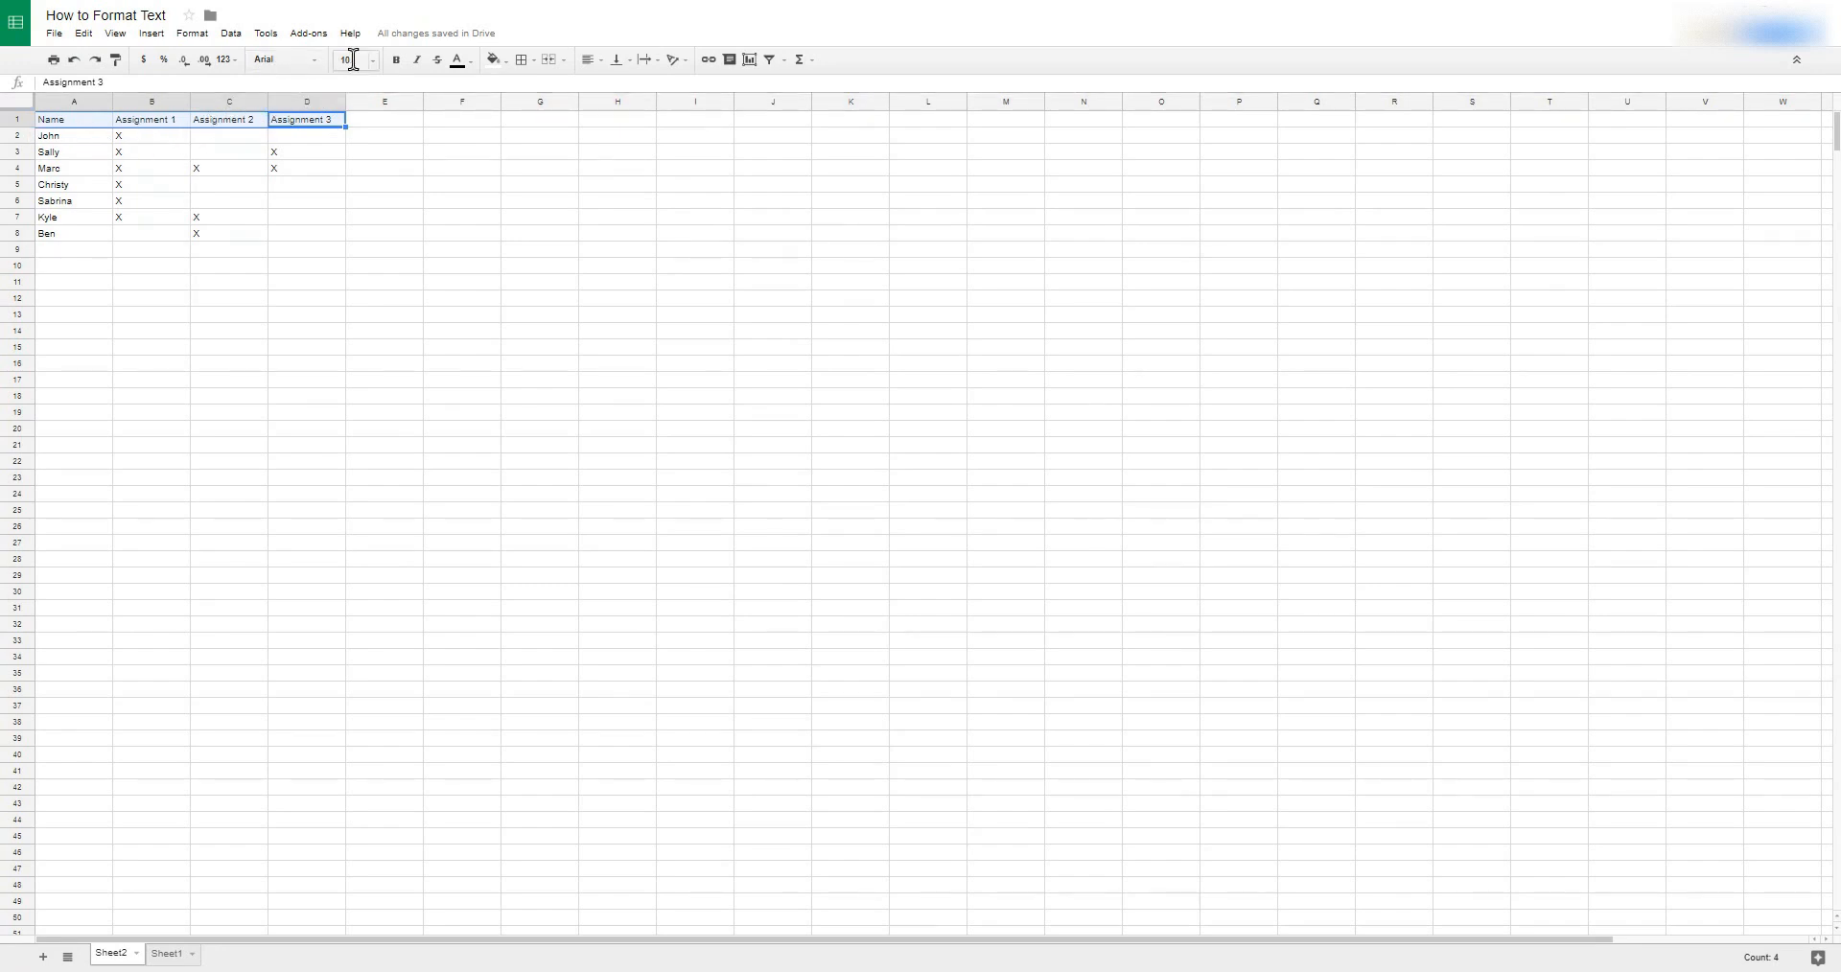
{"action": "left_click", "coordinate": [395, 59]}
{"action": "left_click", "coordinate": [374, 61]}
{"action": "left_click", "coordinate": [369, 226]}
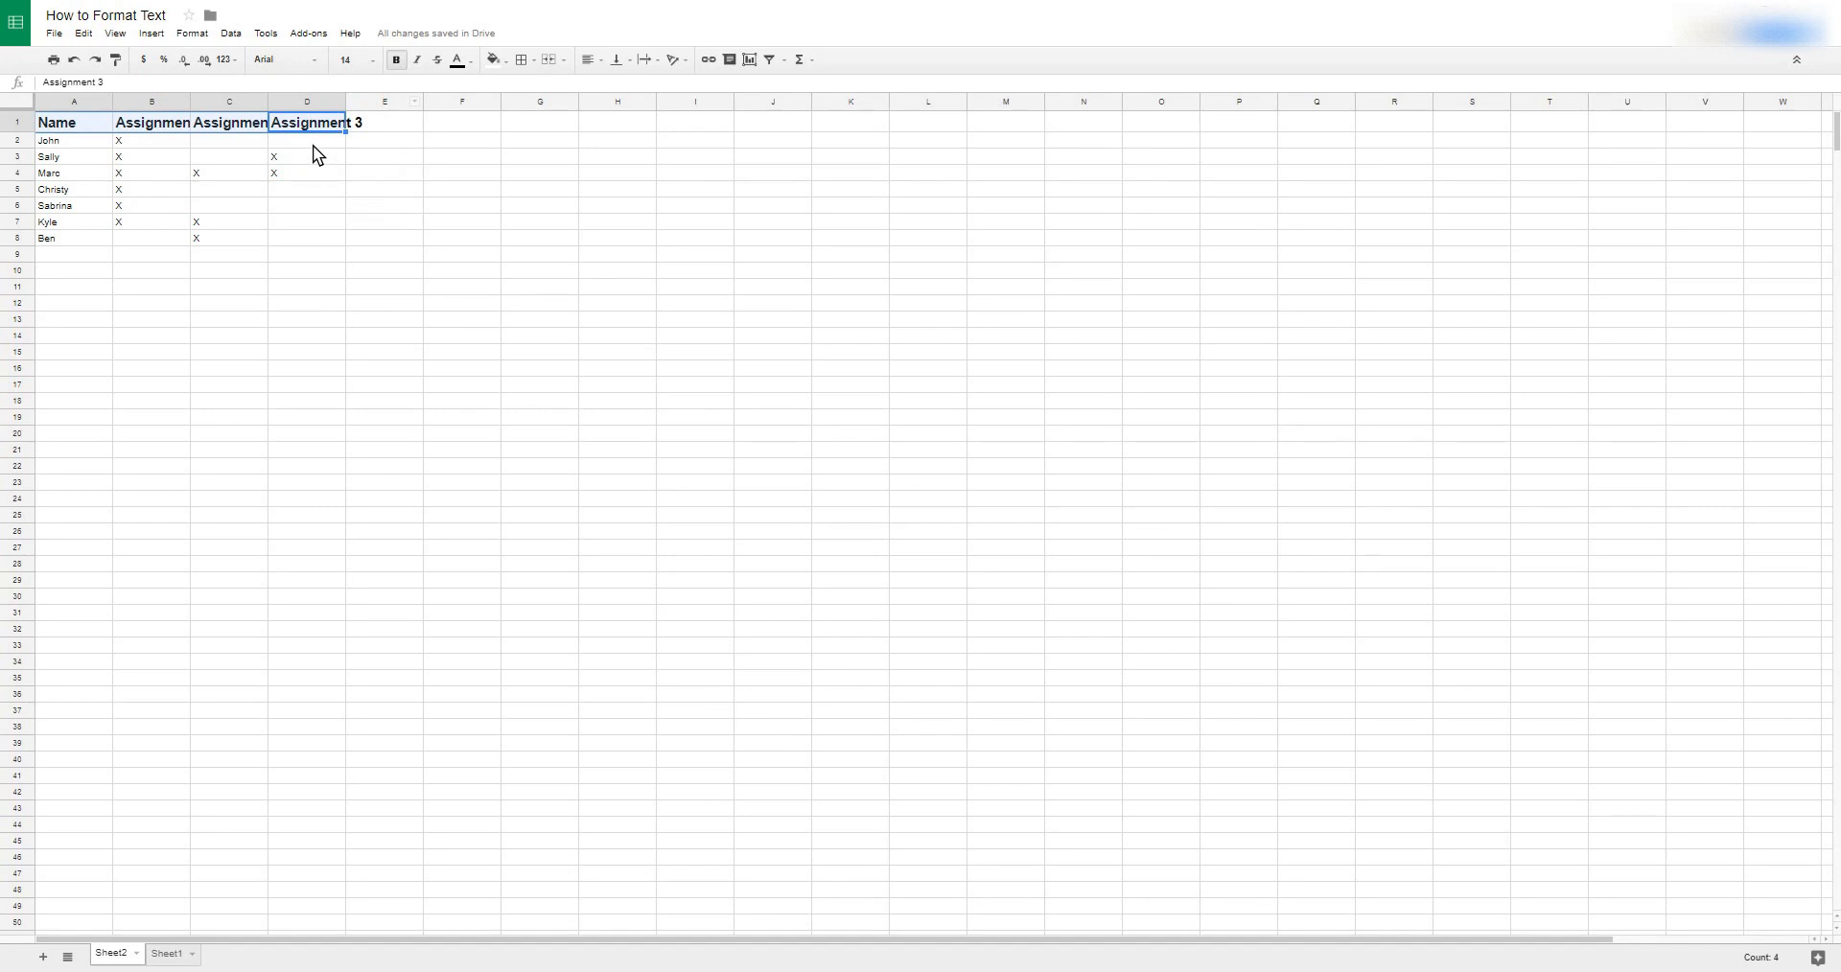
{"action": "left_click", "coordinate": [285, 157]}
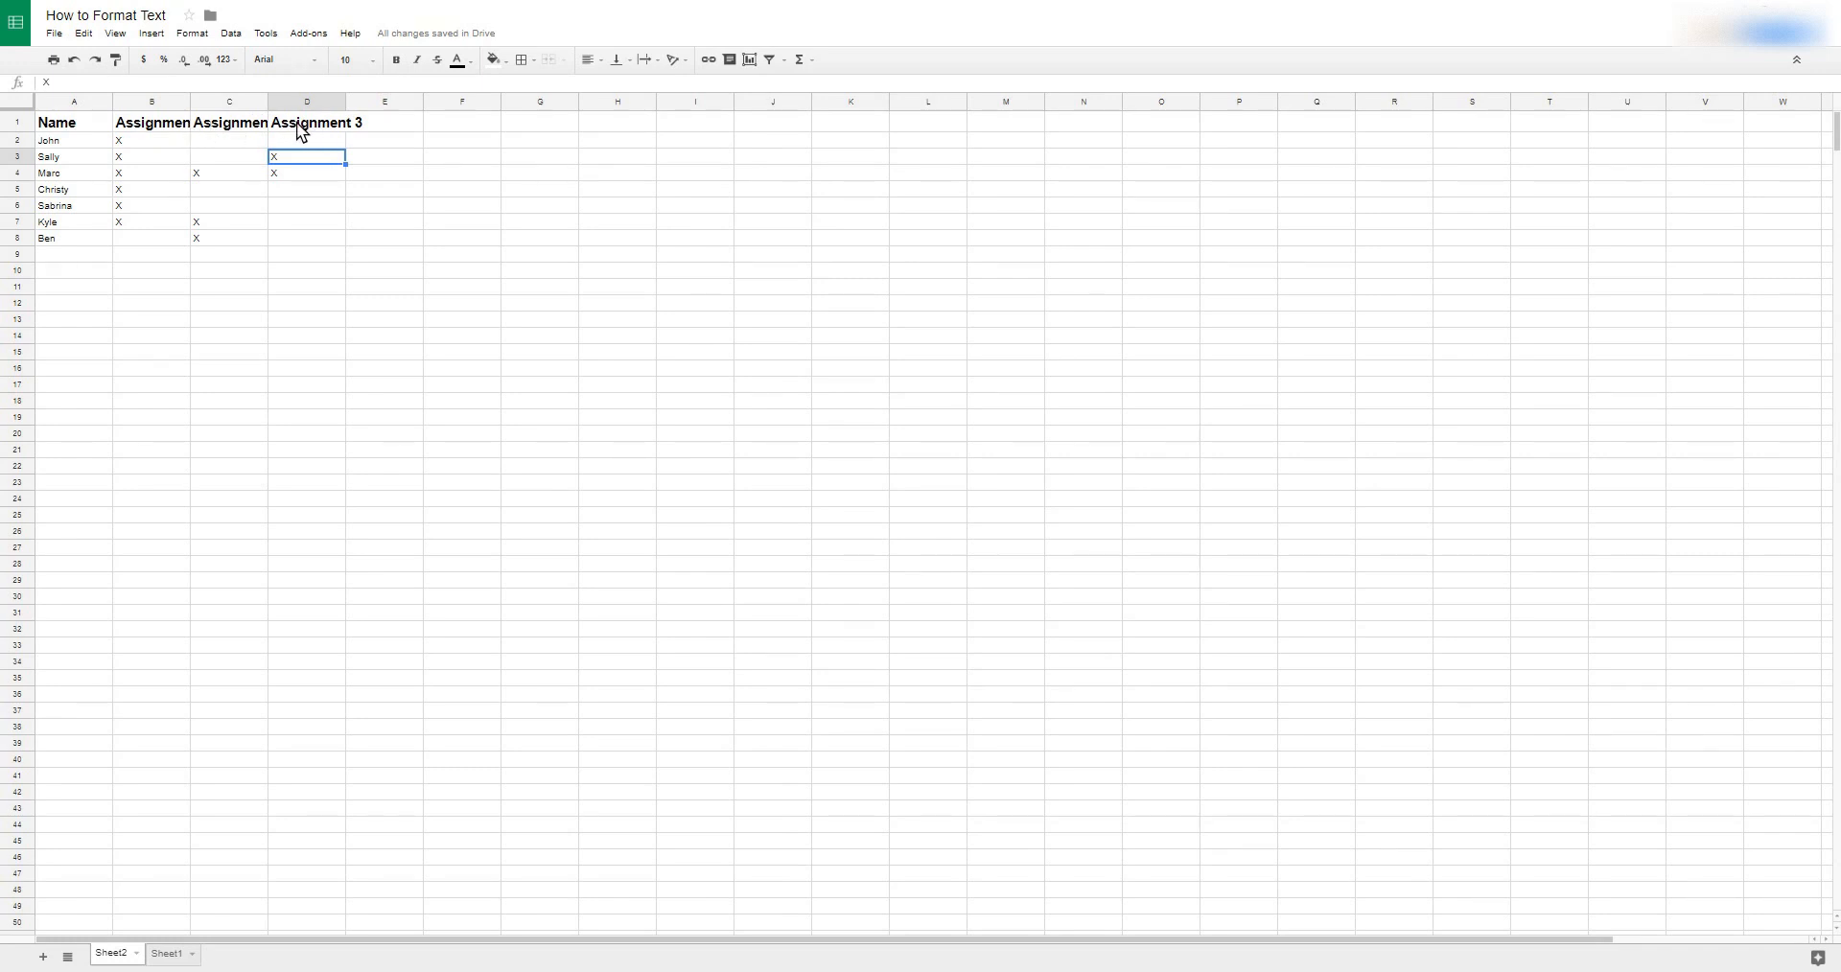
Widen columns B, C and D individually until each Assignment heading fits inside its column
{"action": "left_click", "coordinate": [180, 103]}
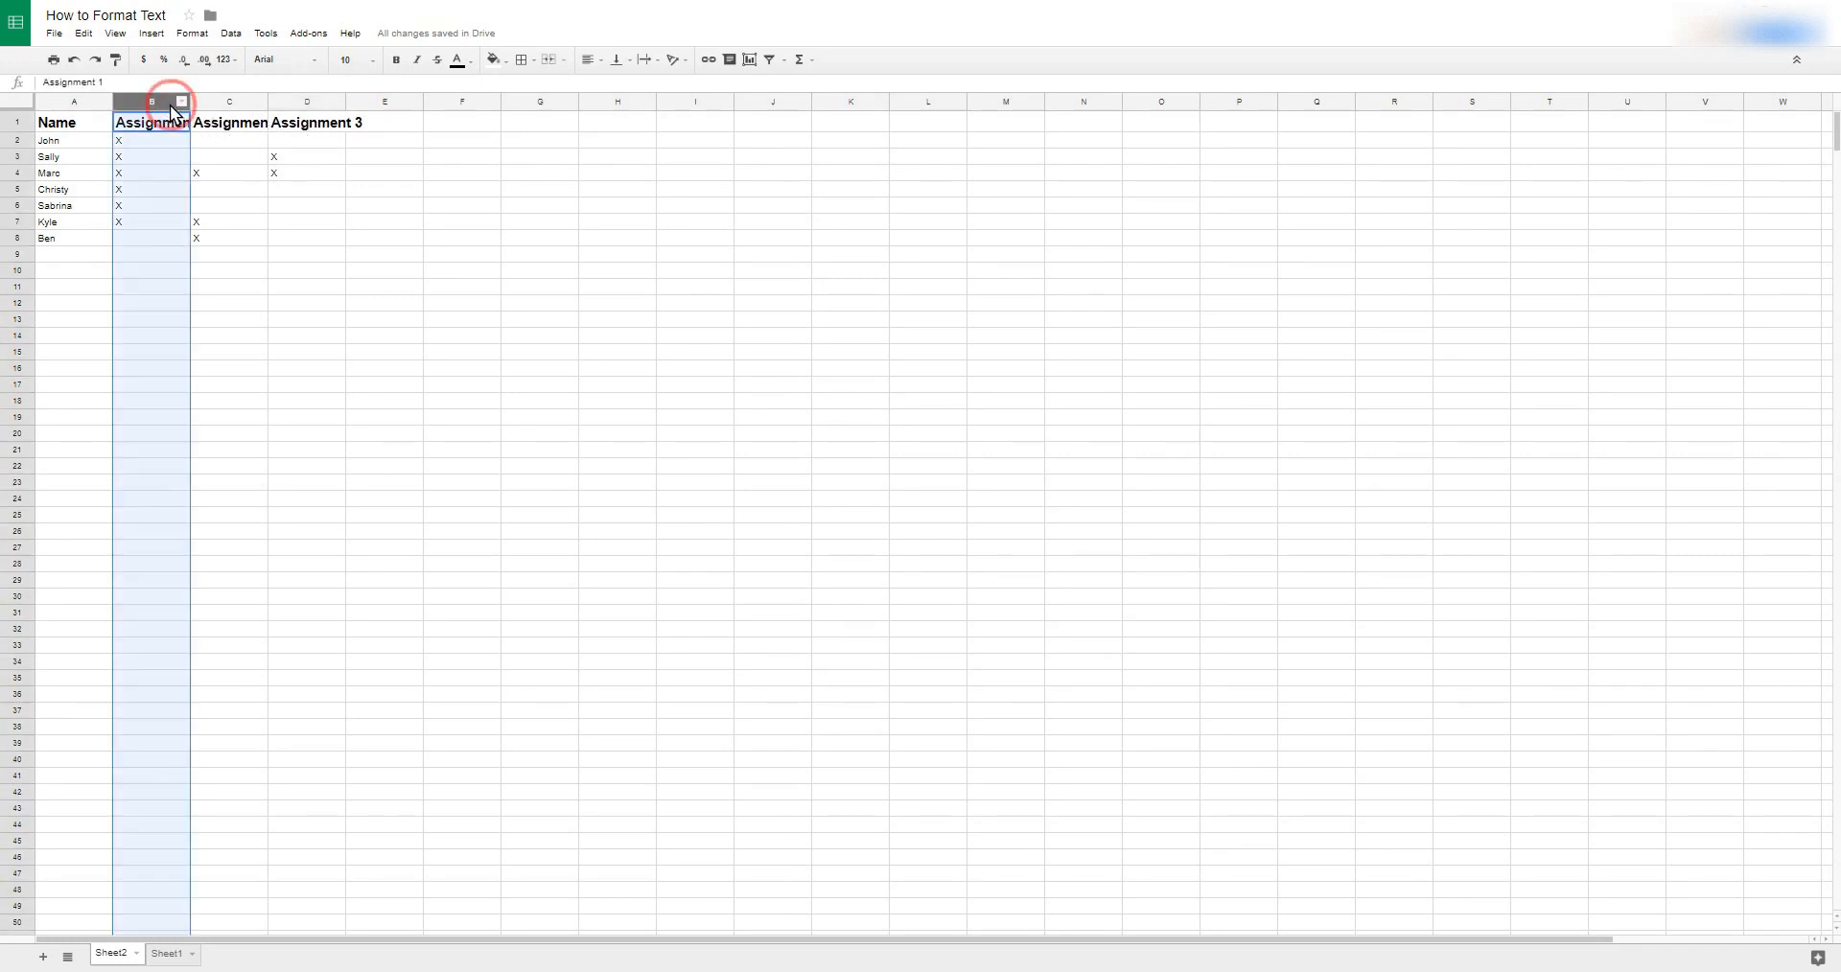
{"action": "left_click", "coordinate": [189, 111]}
{"action": "left_click_drag", "start_coordinate": [190, 107], "coordinate": [266, 113]}
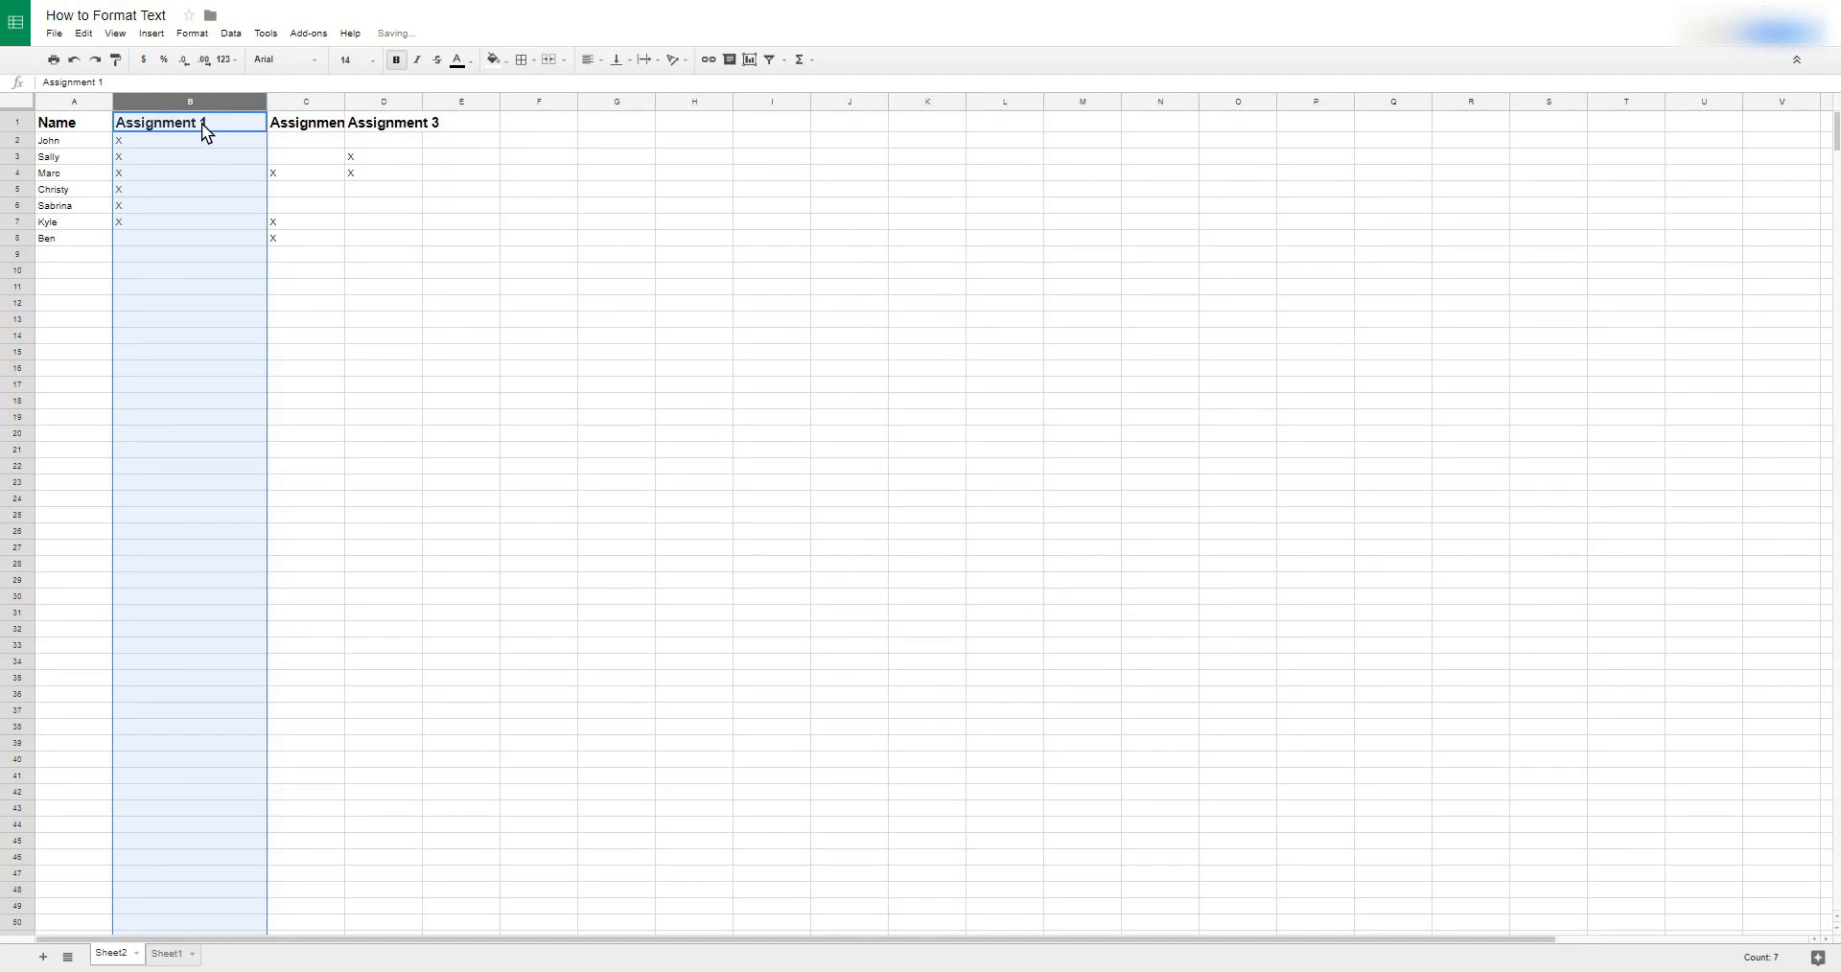
{"action": "left_click_drag", "start_coordinate": [343, 102], "coordinate": [552, 102]}
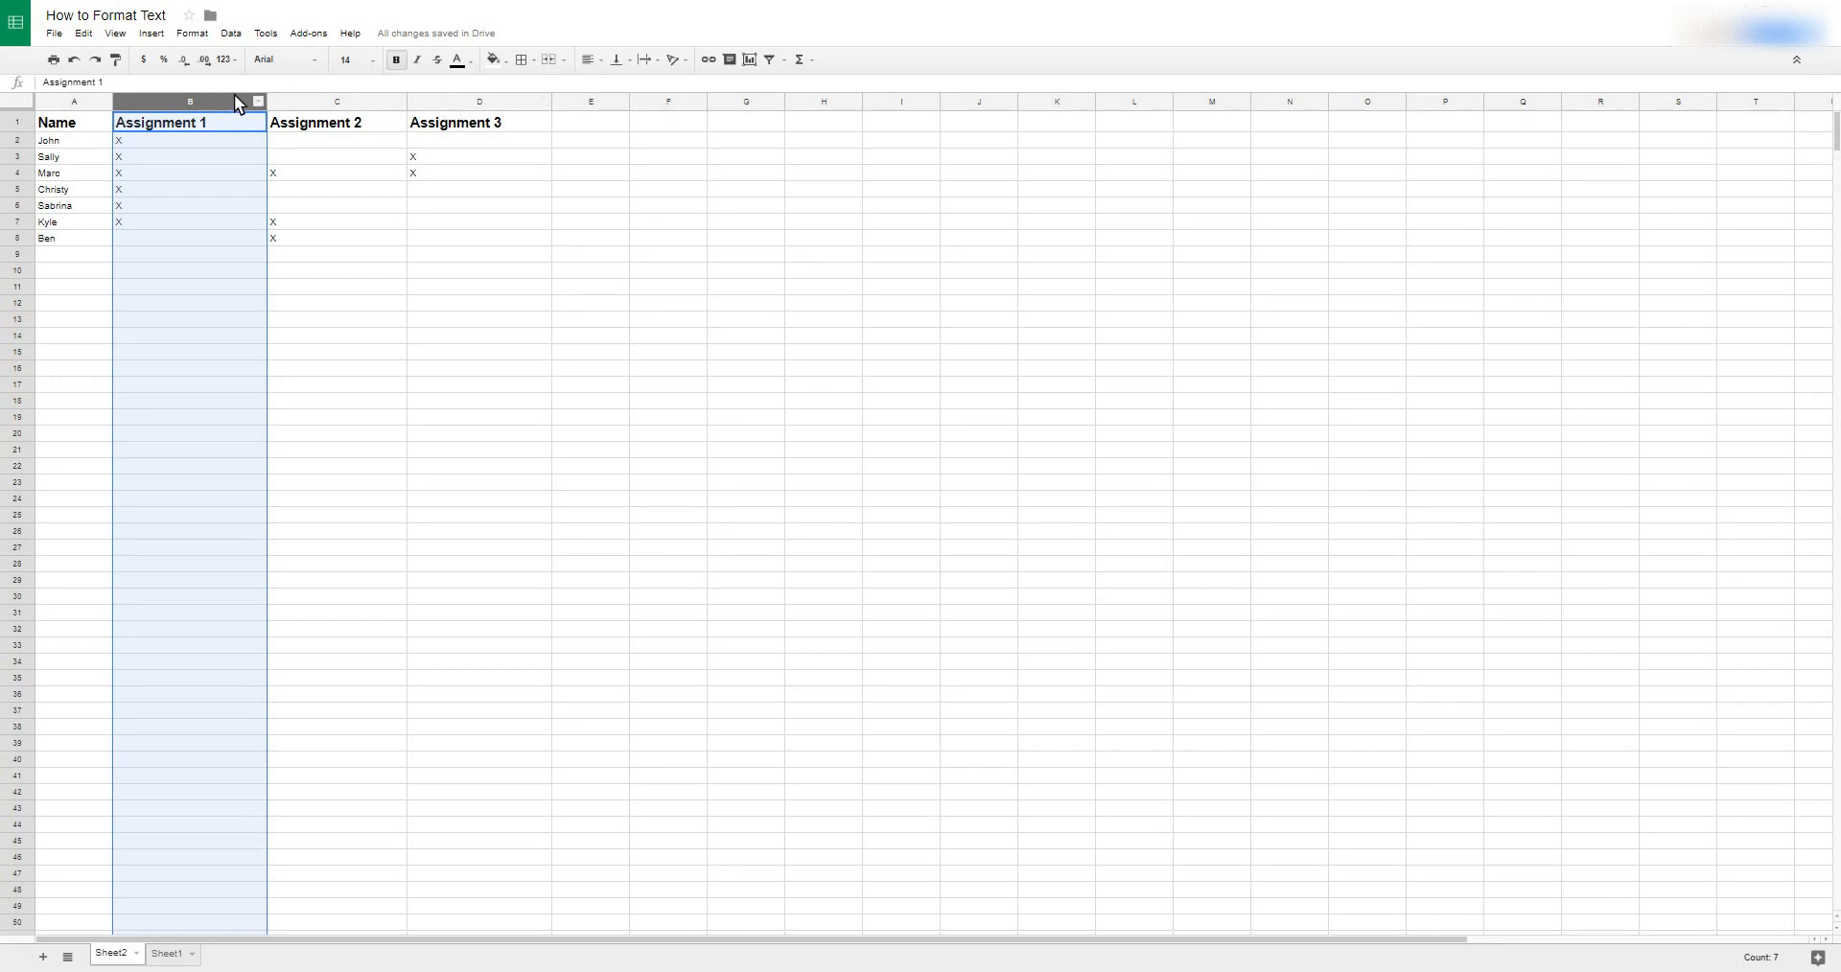
Resize columns B to D together to one equal width that fits the headings, and narrow column A to fit the names
{"action": "left_click", "coordinate": [462, 100], "text": "shift"}
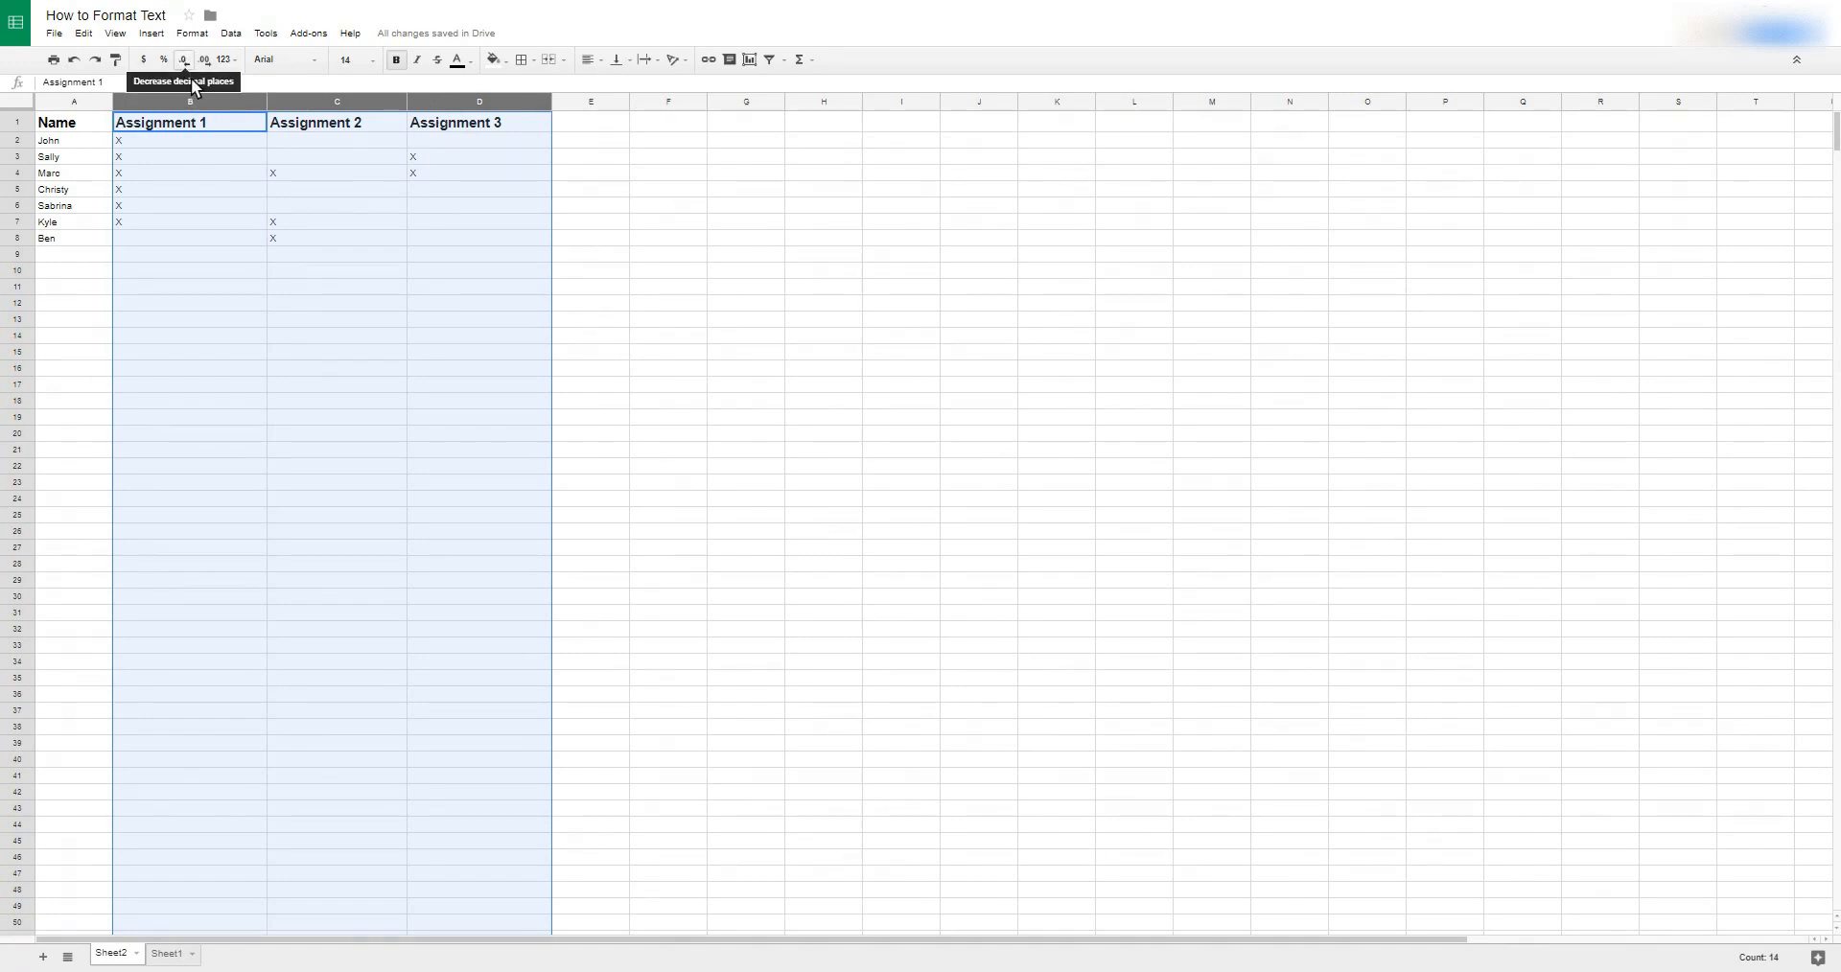
{"action": "left_click_drag", "start_coordinate": [550, 101], "coordinate": [531, 106]}
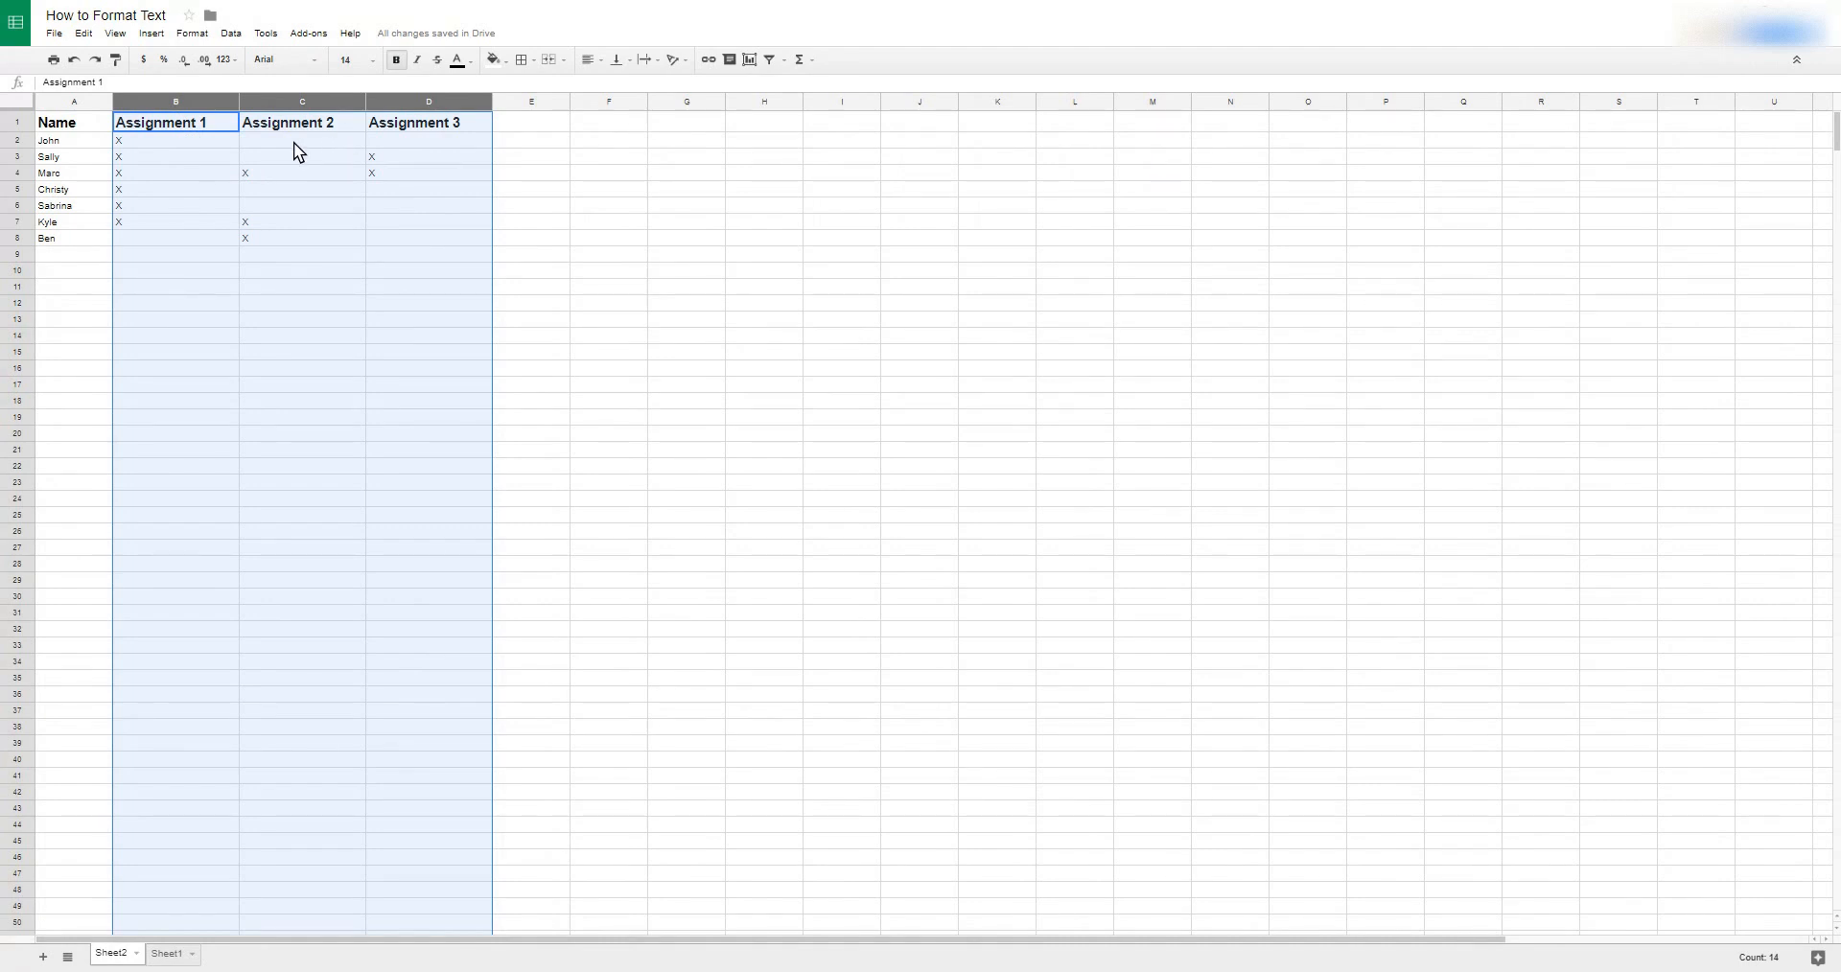
{"action": "left_click", "coordinate": [175, 159]}
{"action": "left_click_drag", "start_coordinate": [111, 100], "coordinate": [89, 101]}
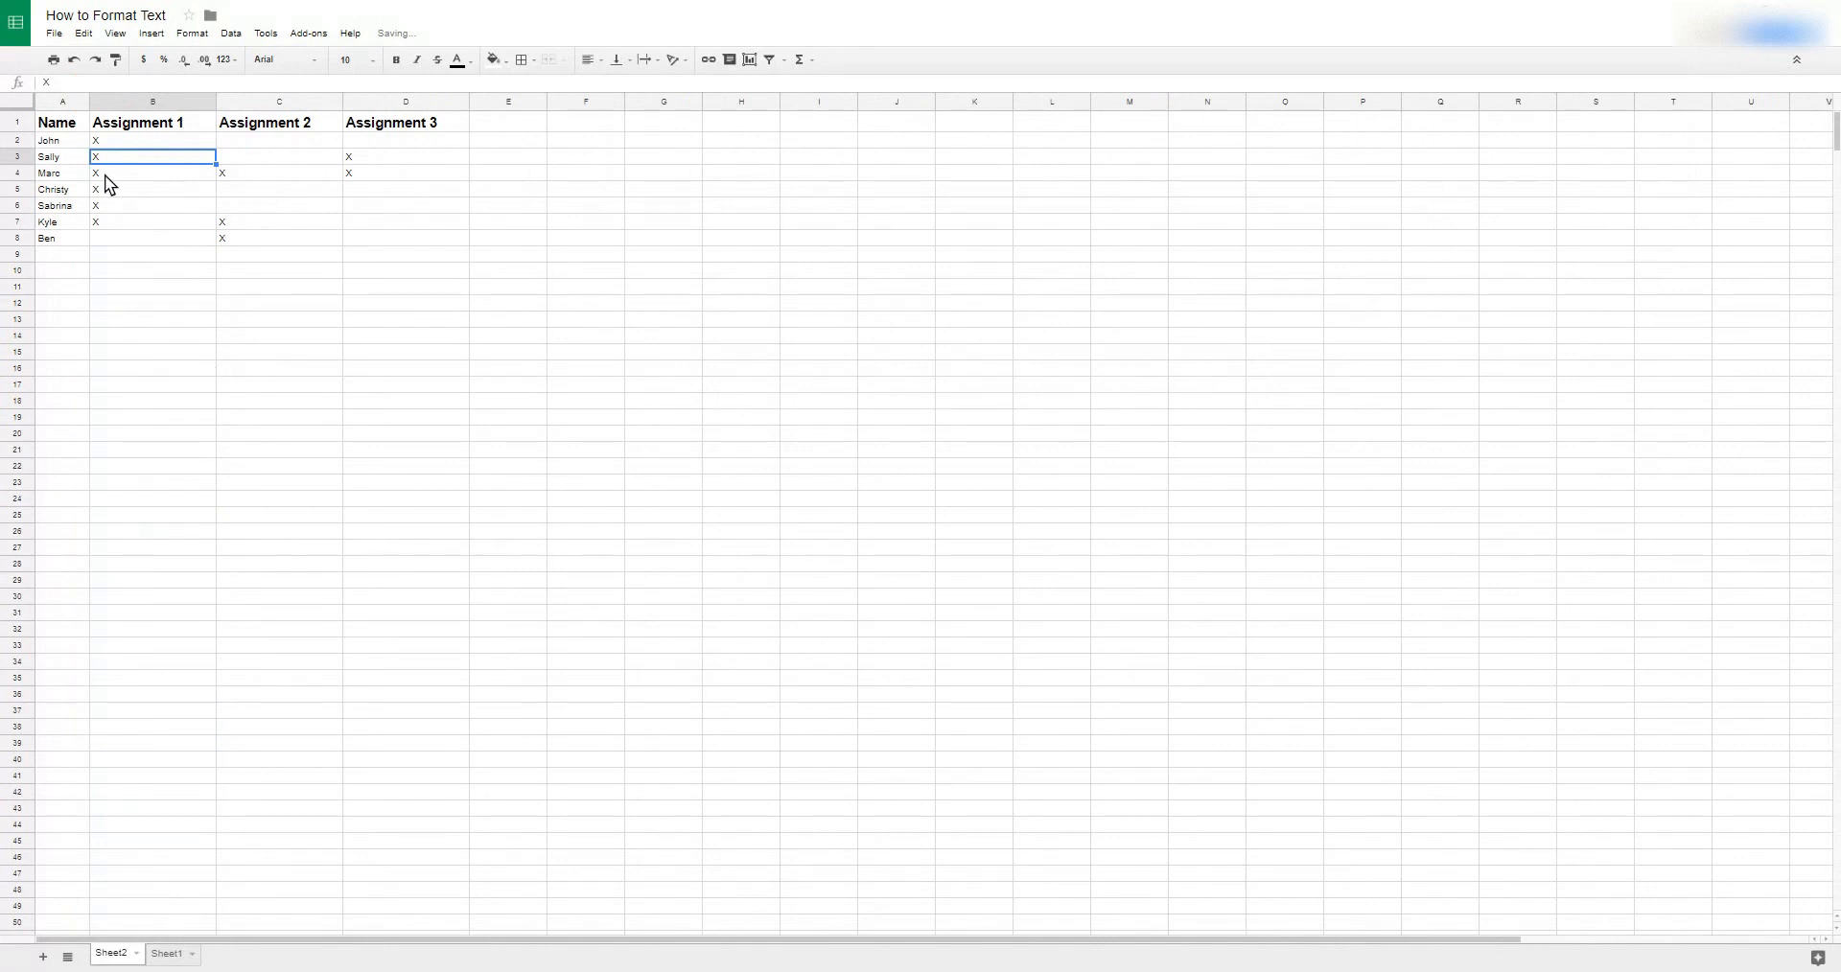
Set the font size of the student names in A2:A8 to 12
{"action": "left_click", "coordinate": [67, 140]}
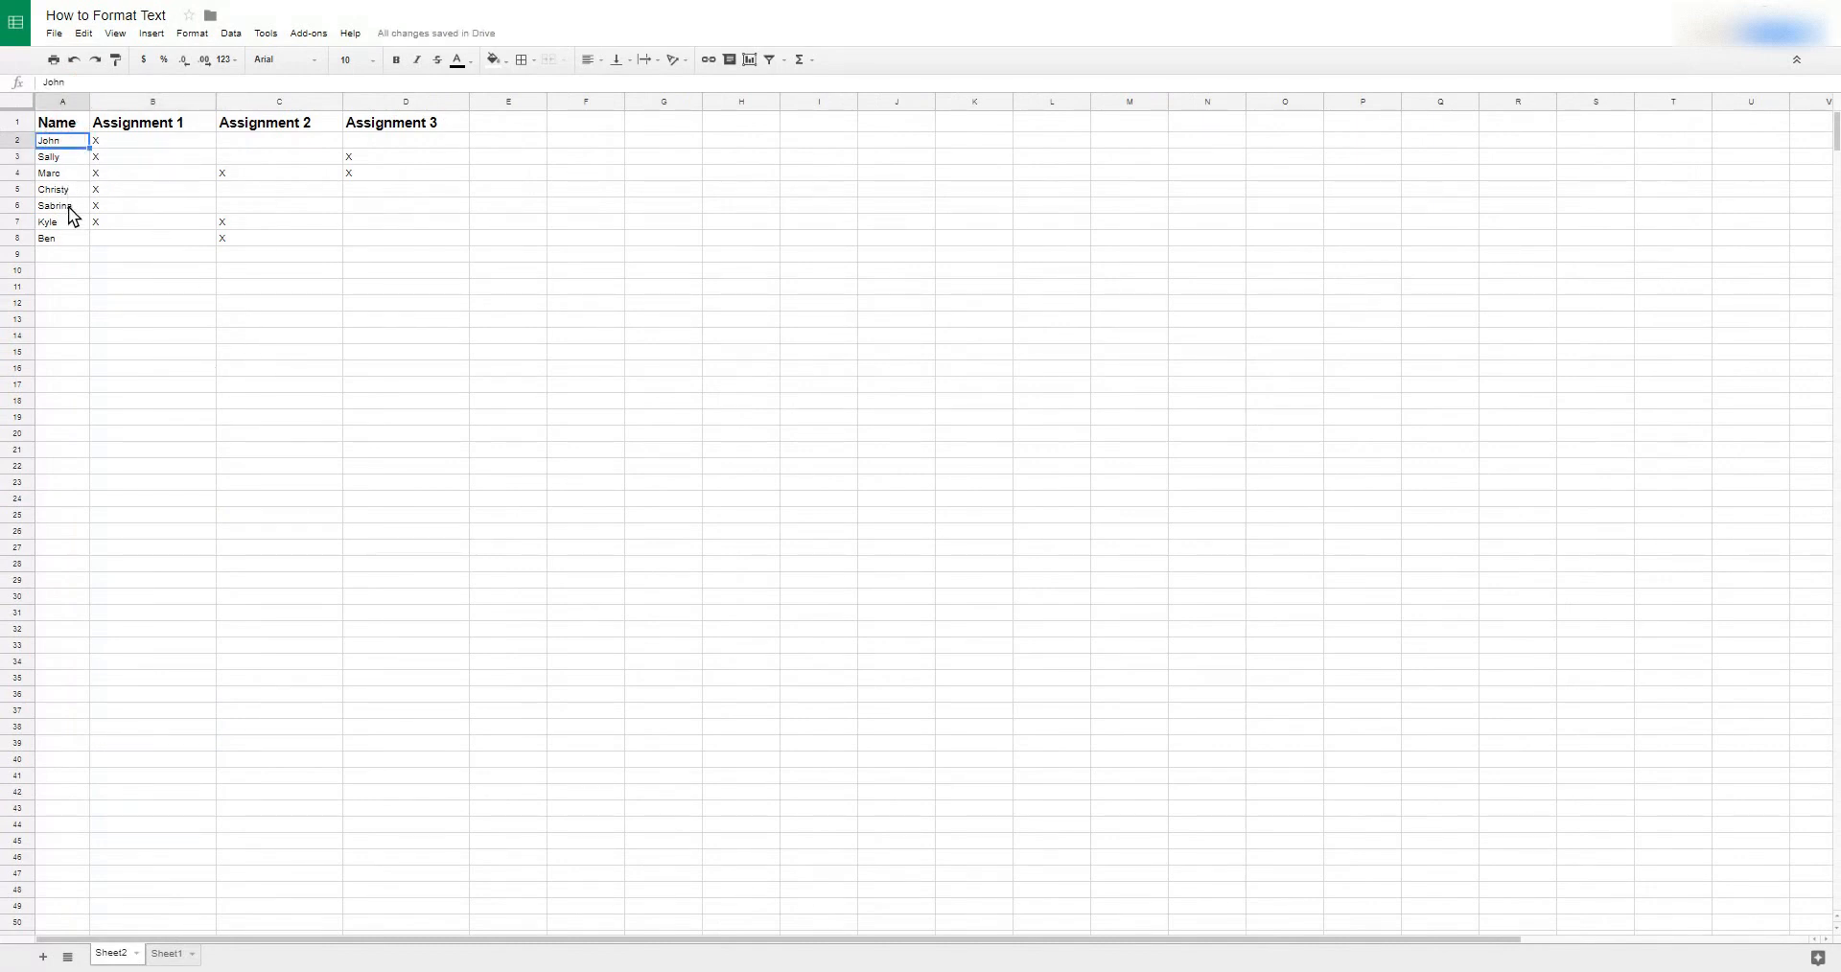
{"action": "left_click_drag", "start_coordinate": [66, 238], "coordinate": [69, 141]}
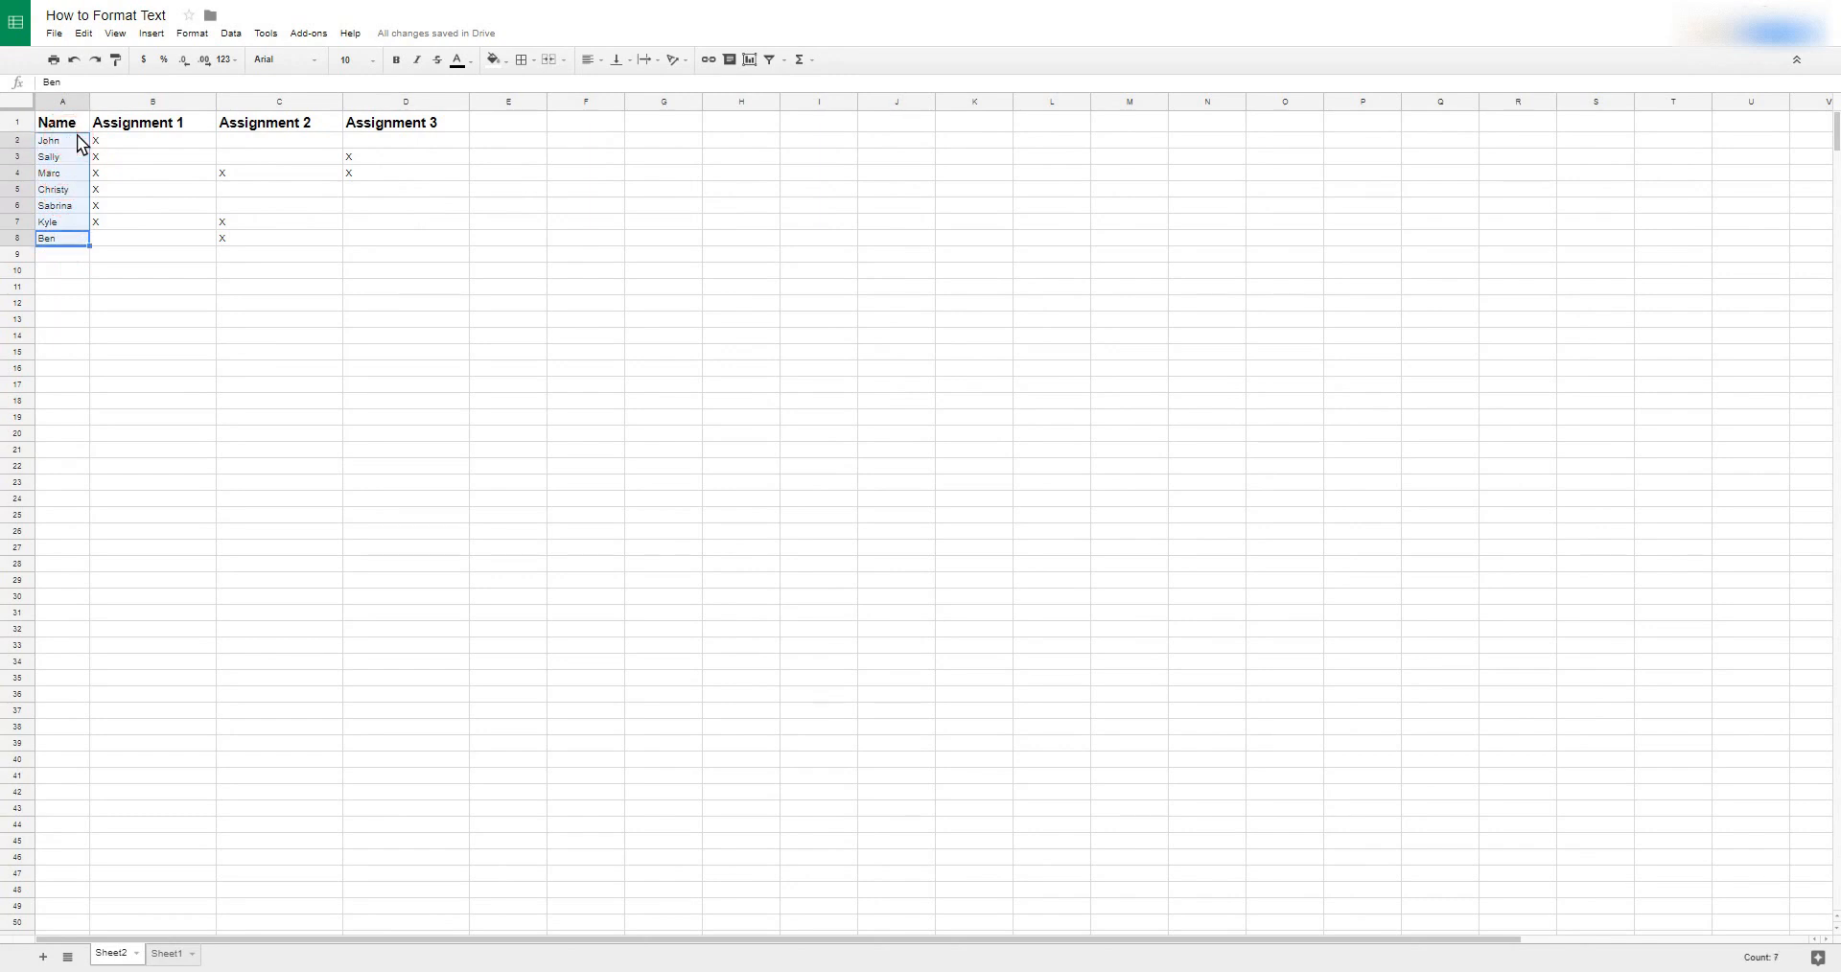
{"action": "left_click", "coordinate": [373, 61]}
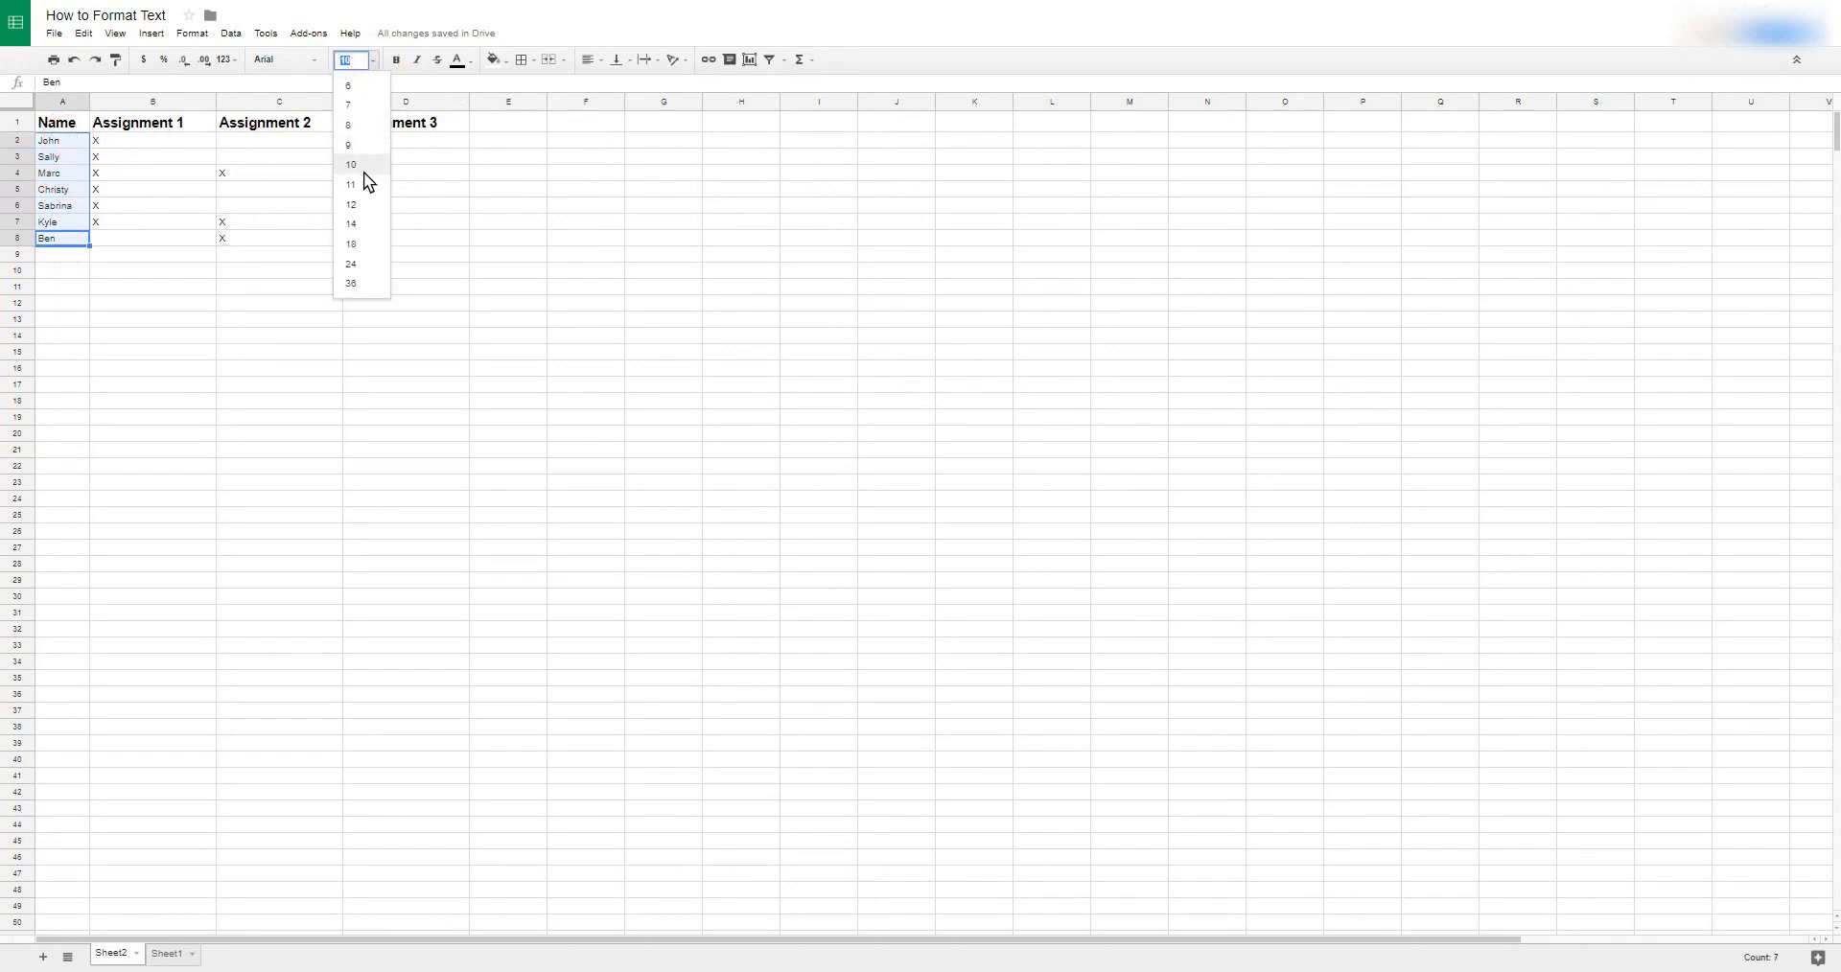
{"action": "left_click", "coordinate": [363, 206]}
{"action": "left_click", "coordinate": [239, 293]}
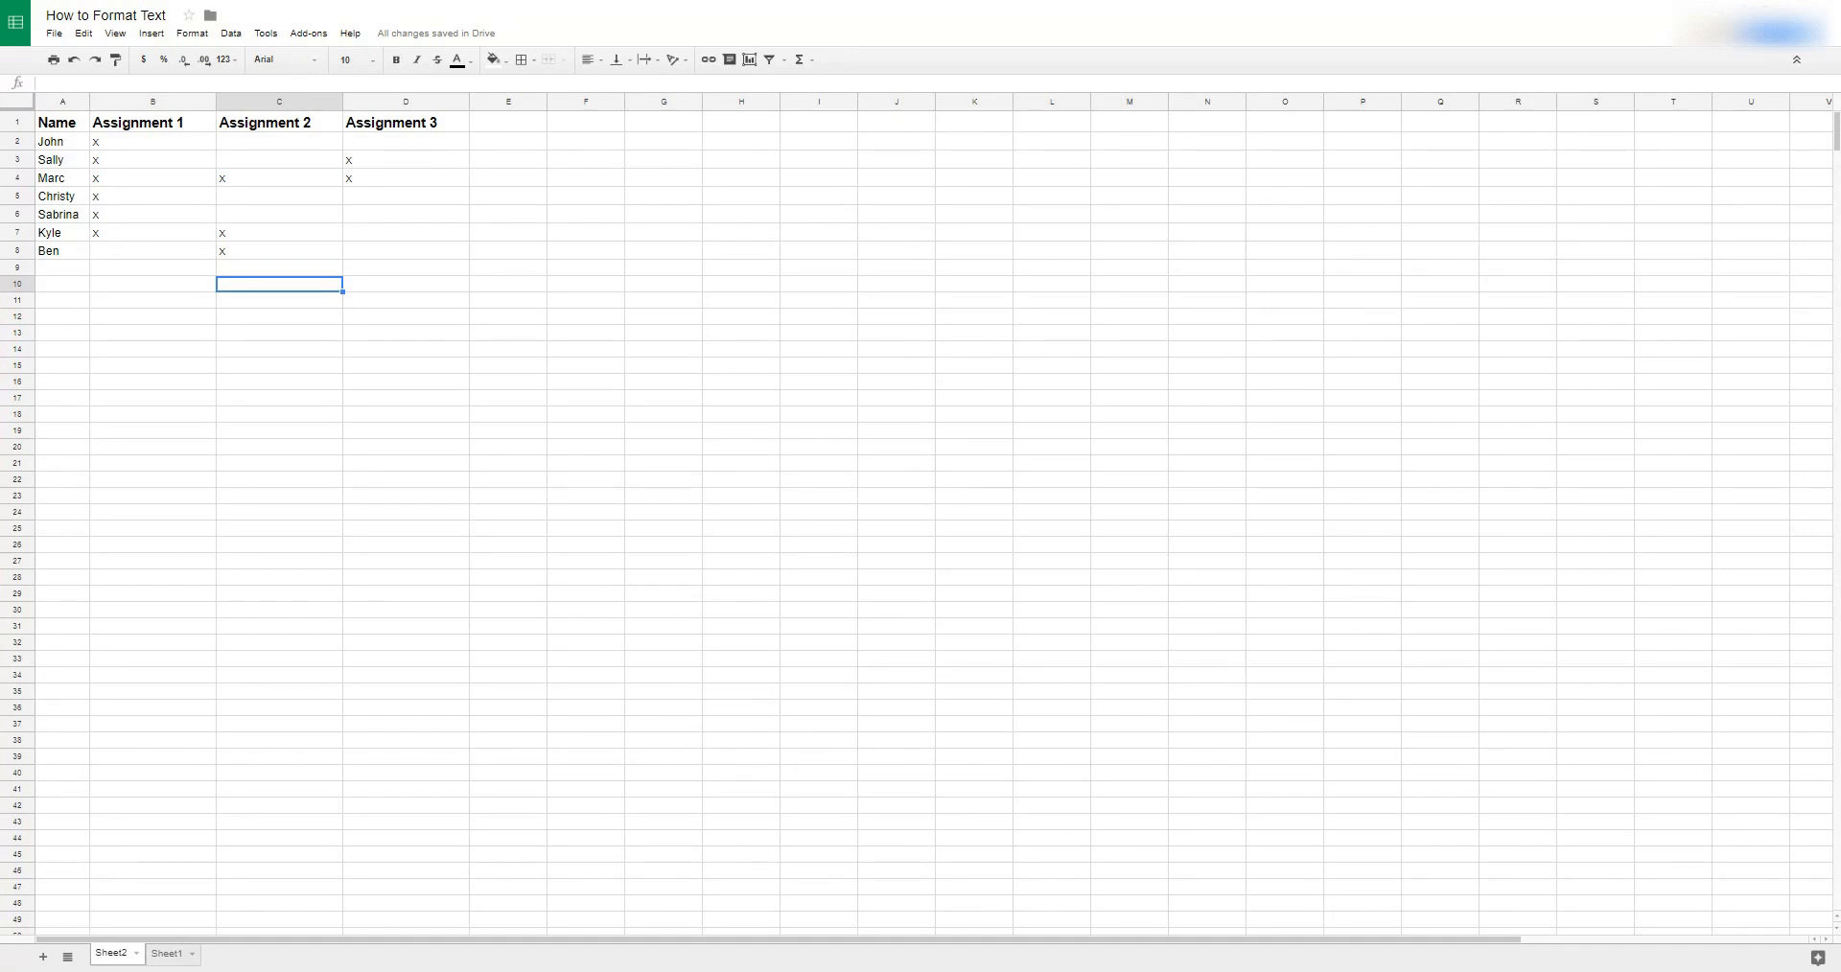
Switch to the formatted table on Sheet1, show its gridlines and hide them again
{"action": "left_click", "coordinate": [166, 953]}
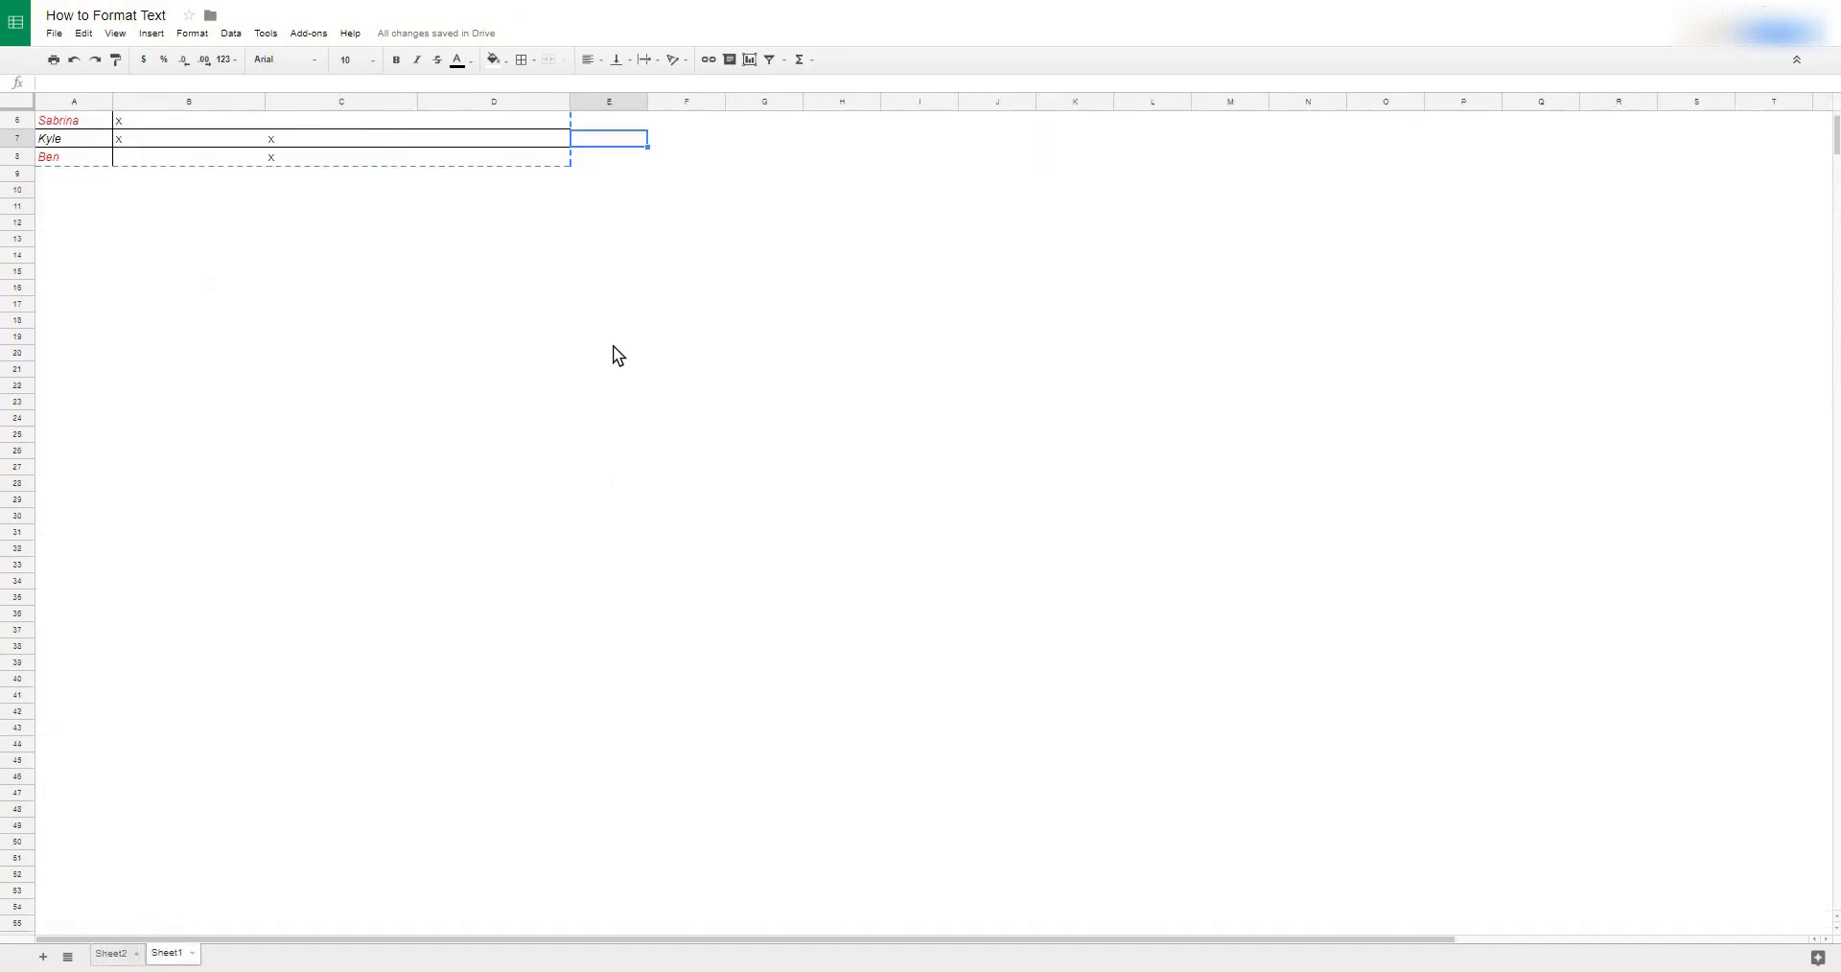
{"action": "scroll", "coordinate": [493, 518], "scroll_direction": "up", "scroll_amount": 2}
{"action": "left_click", "coordinate": [506, 393]}
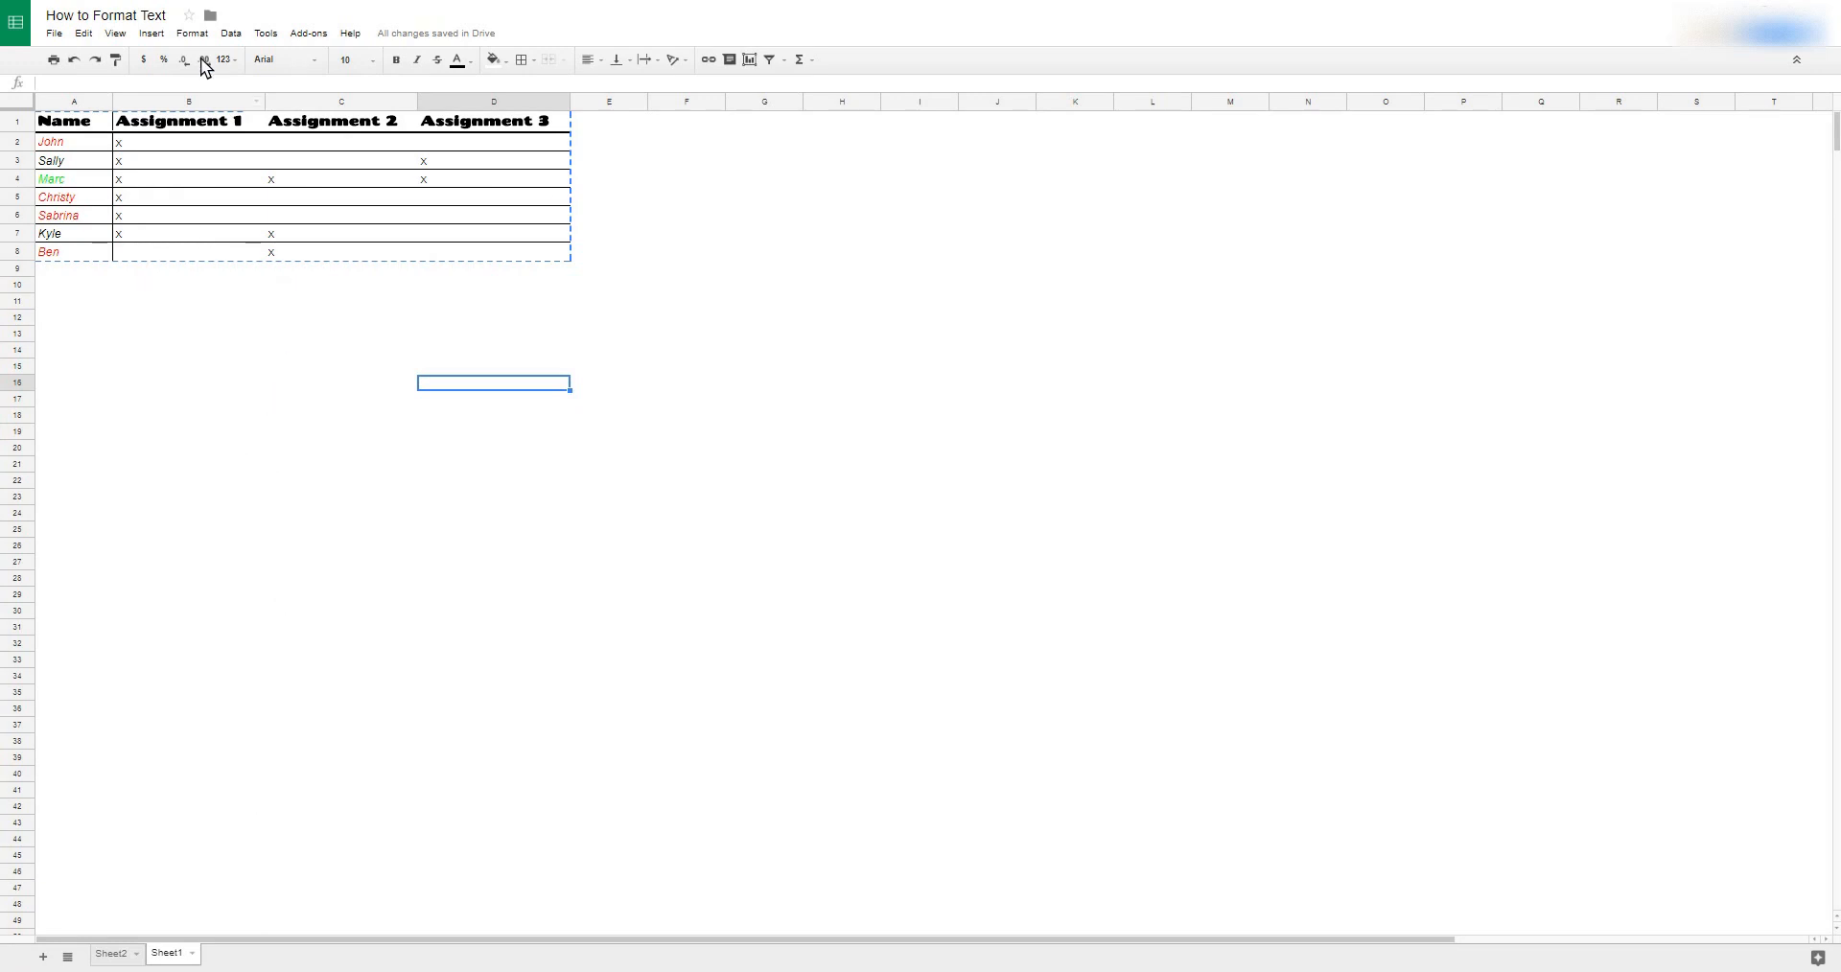
{"action": "left_click", "coordinate": [115, 35]}
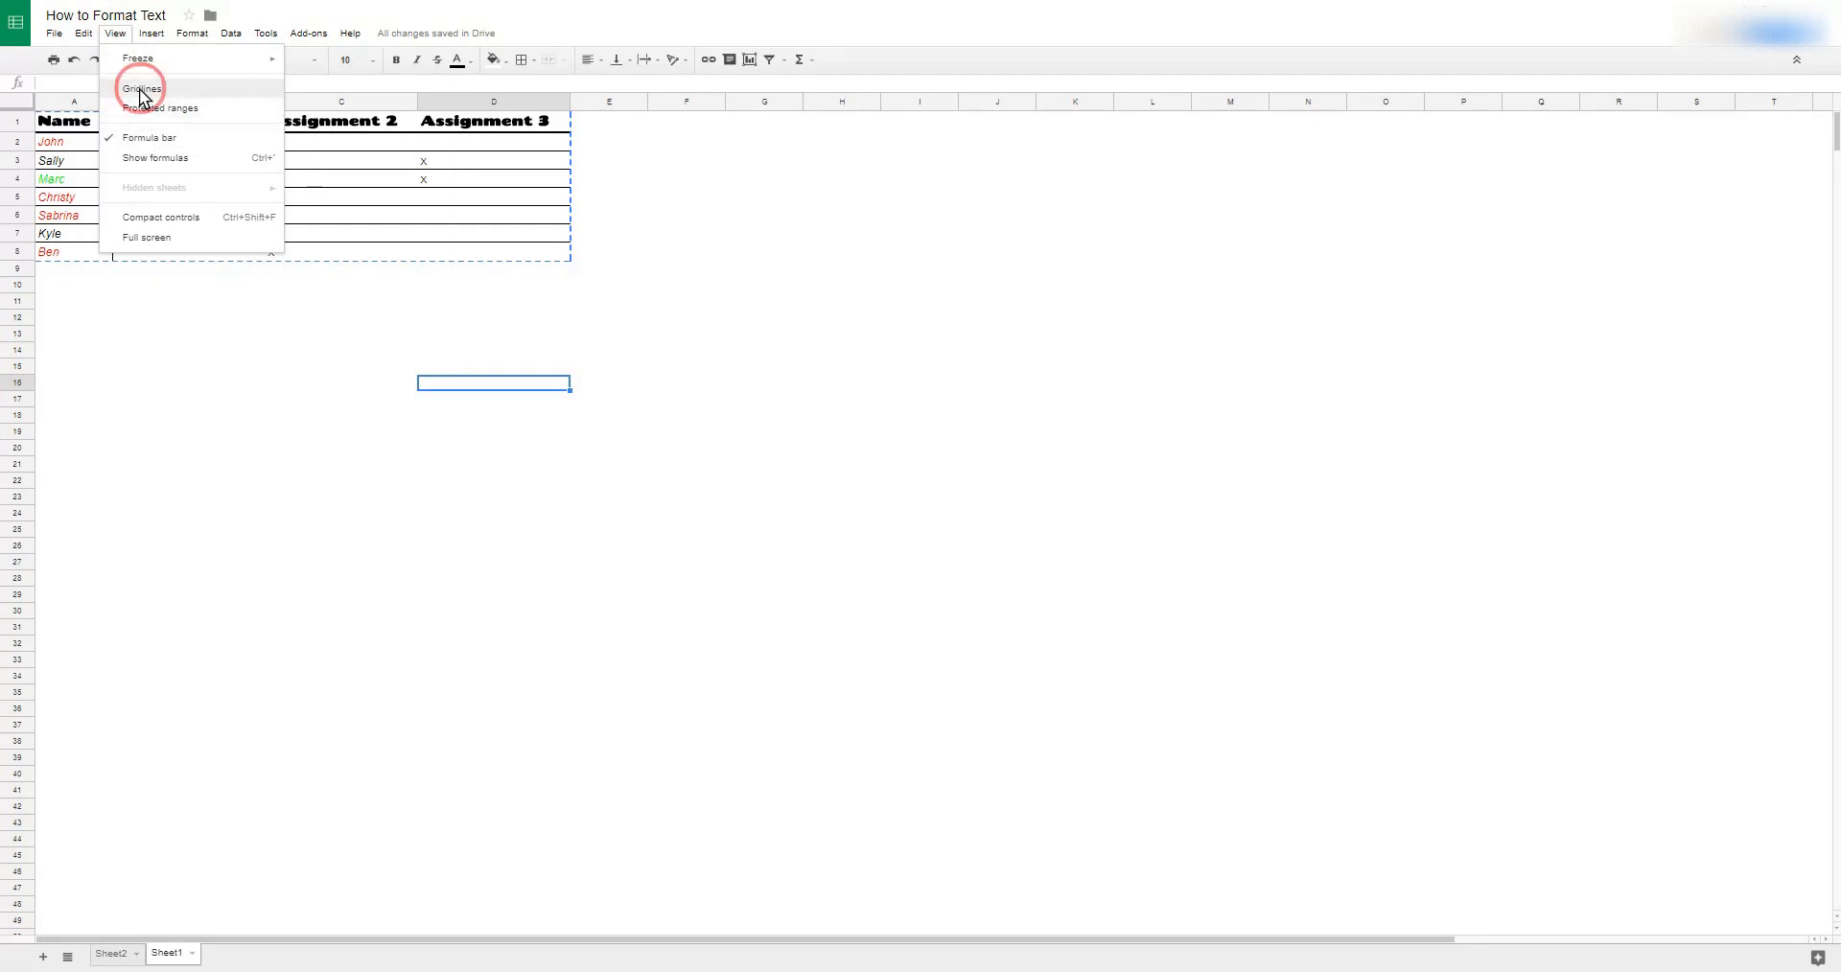
{"action": "left_click", "coordinate": [139, 89]}
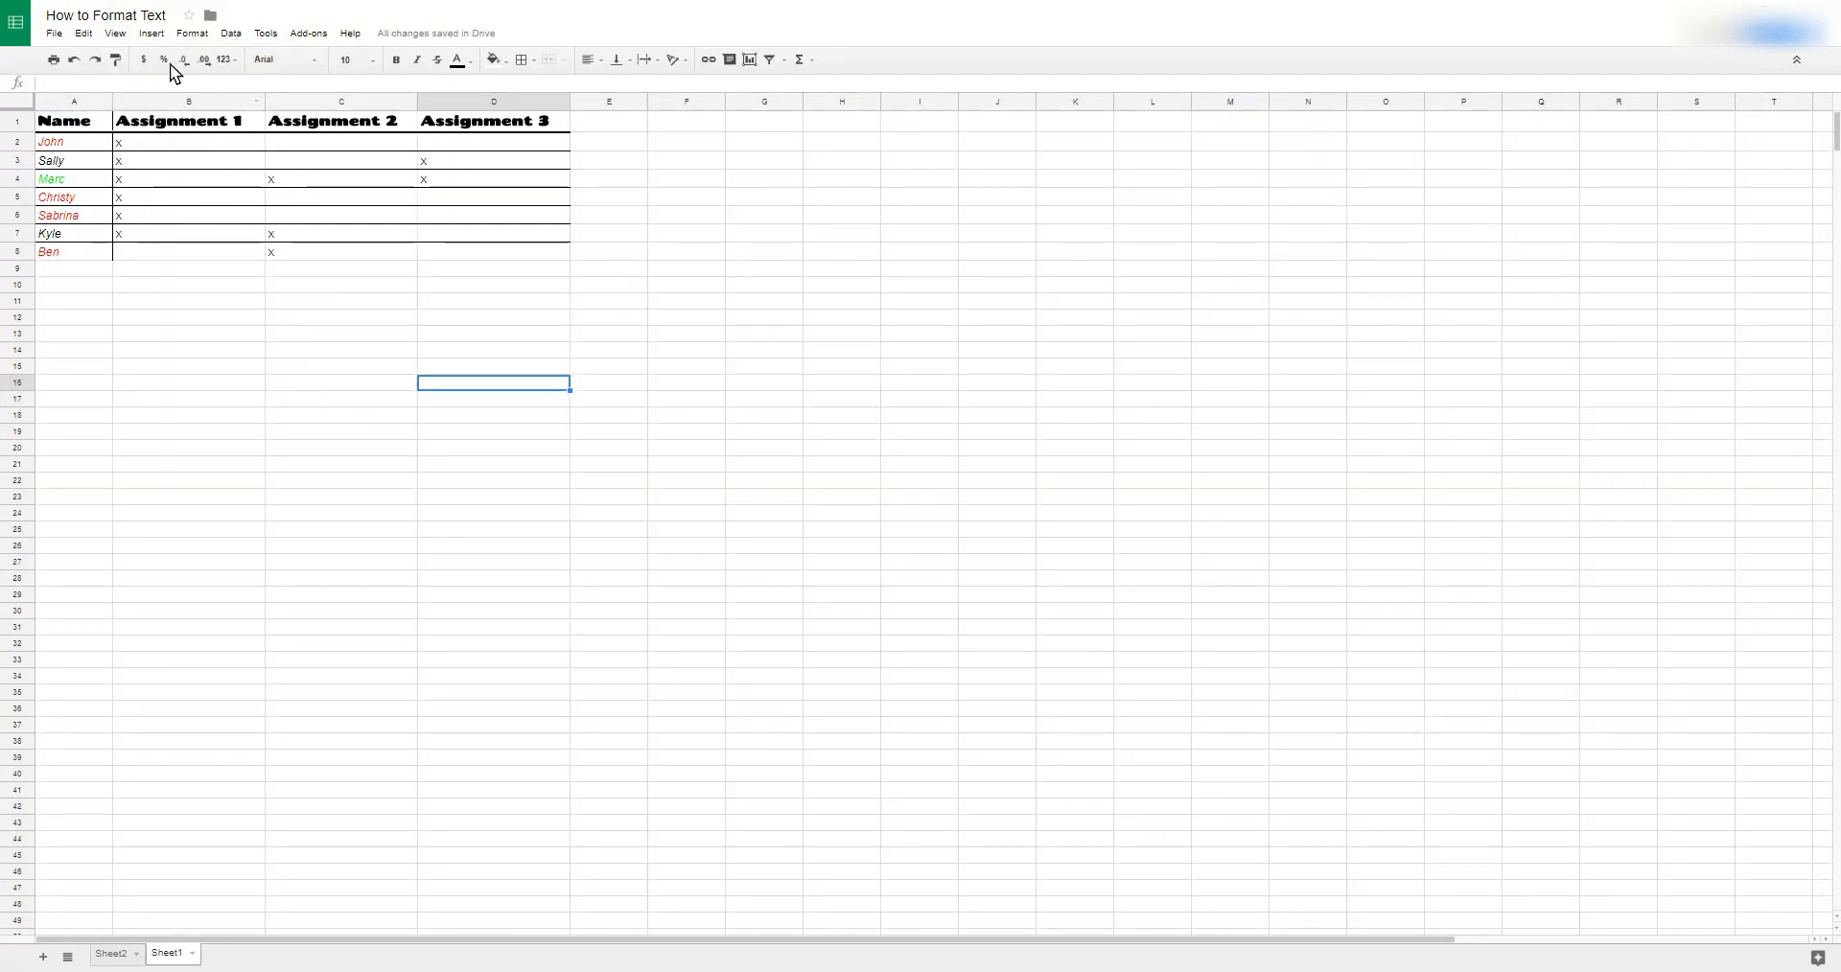
{"action": "left_click", "coordinate": [115, 35]}
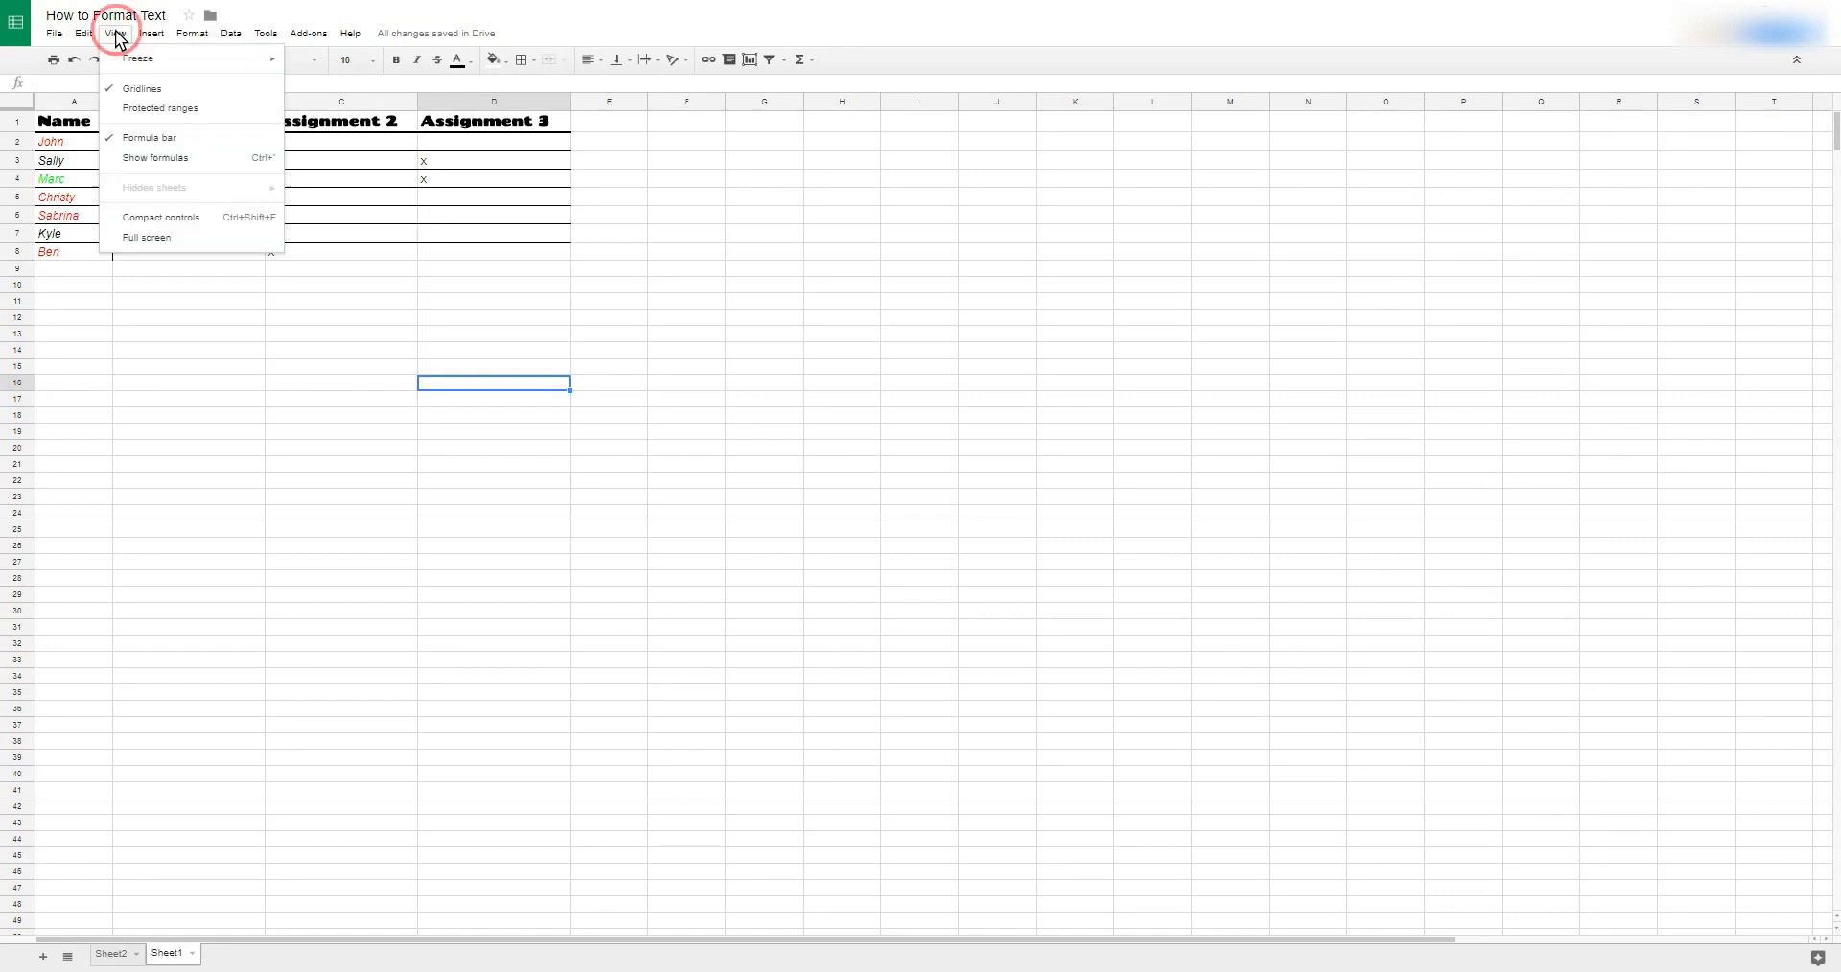
{"action": "left_click", "coordinate": [144, 88]}
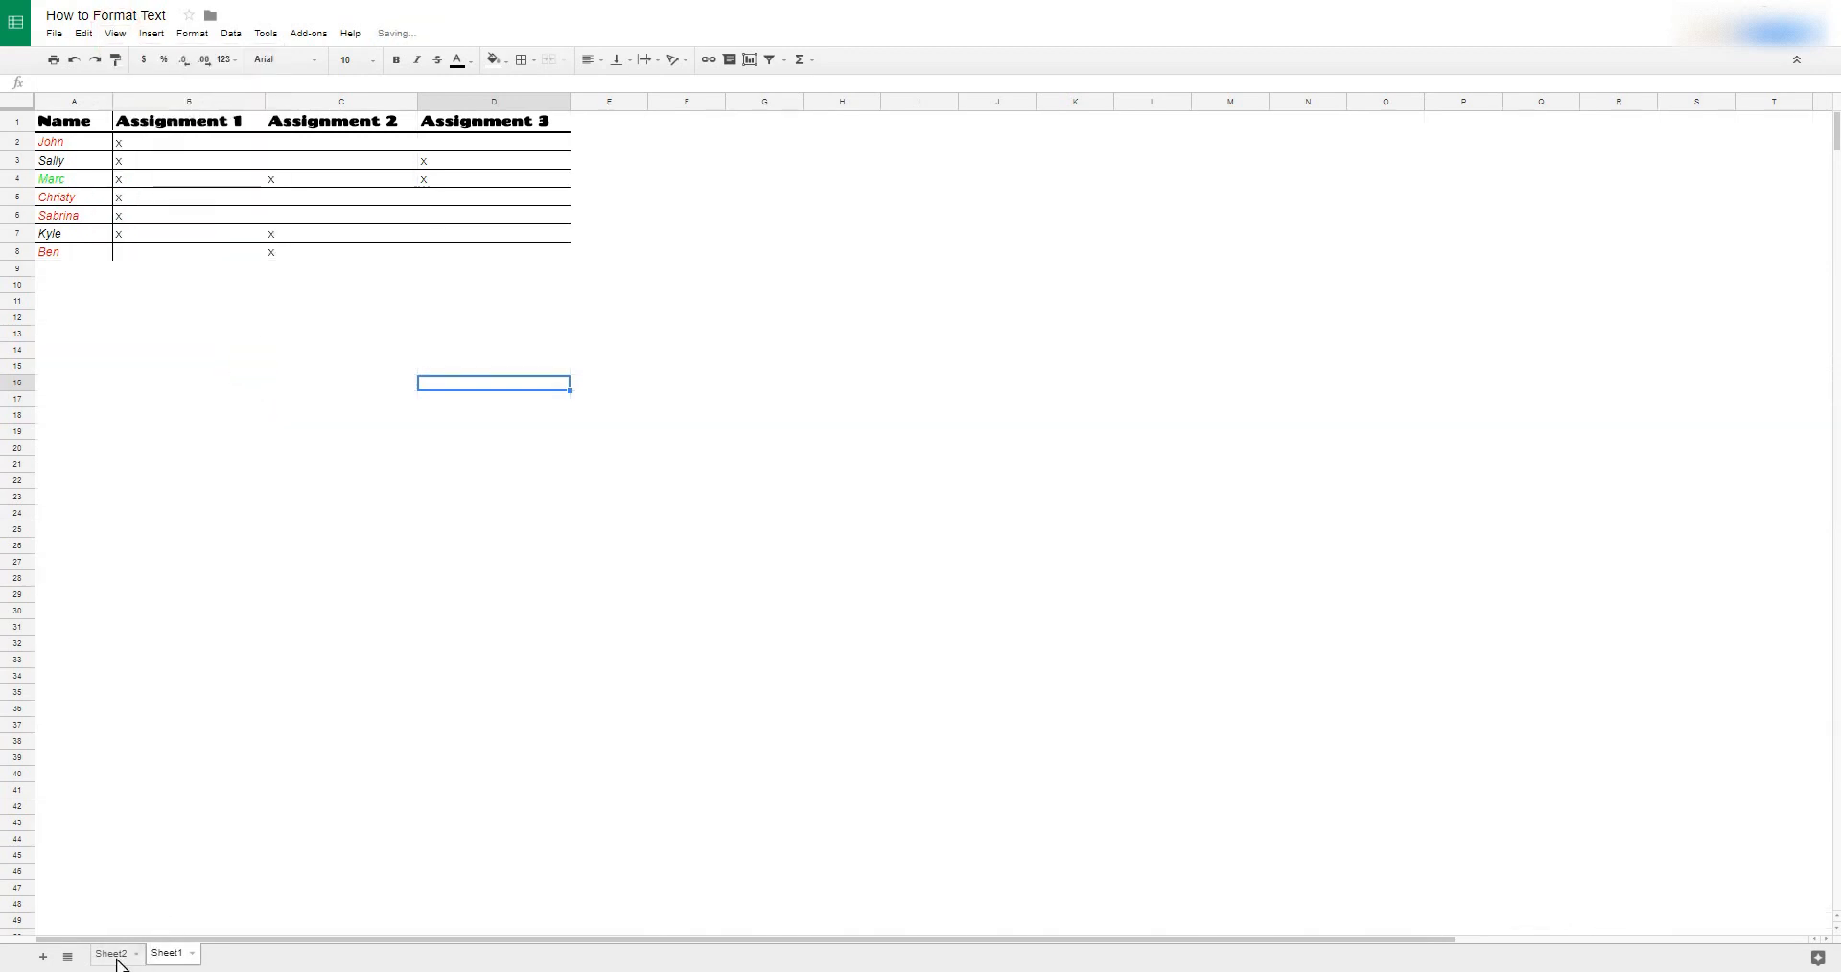
Return to Sheet2 and turn off its gridlines
{"action": "key", "text": "alt+Up"}
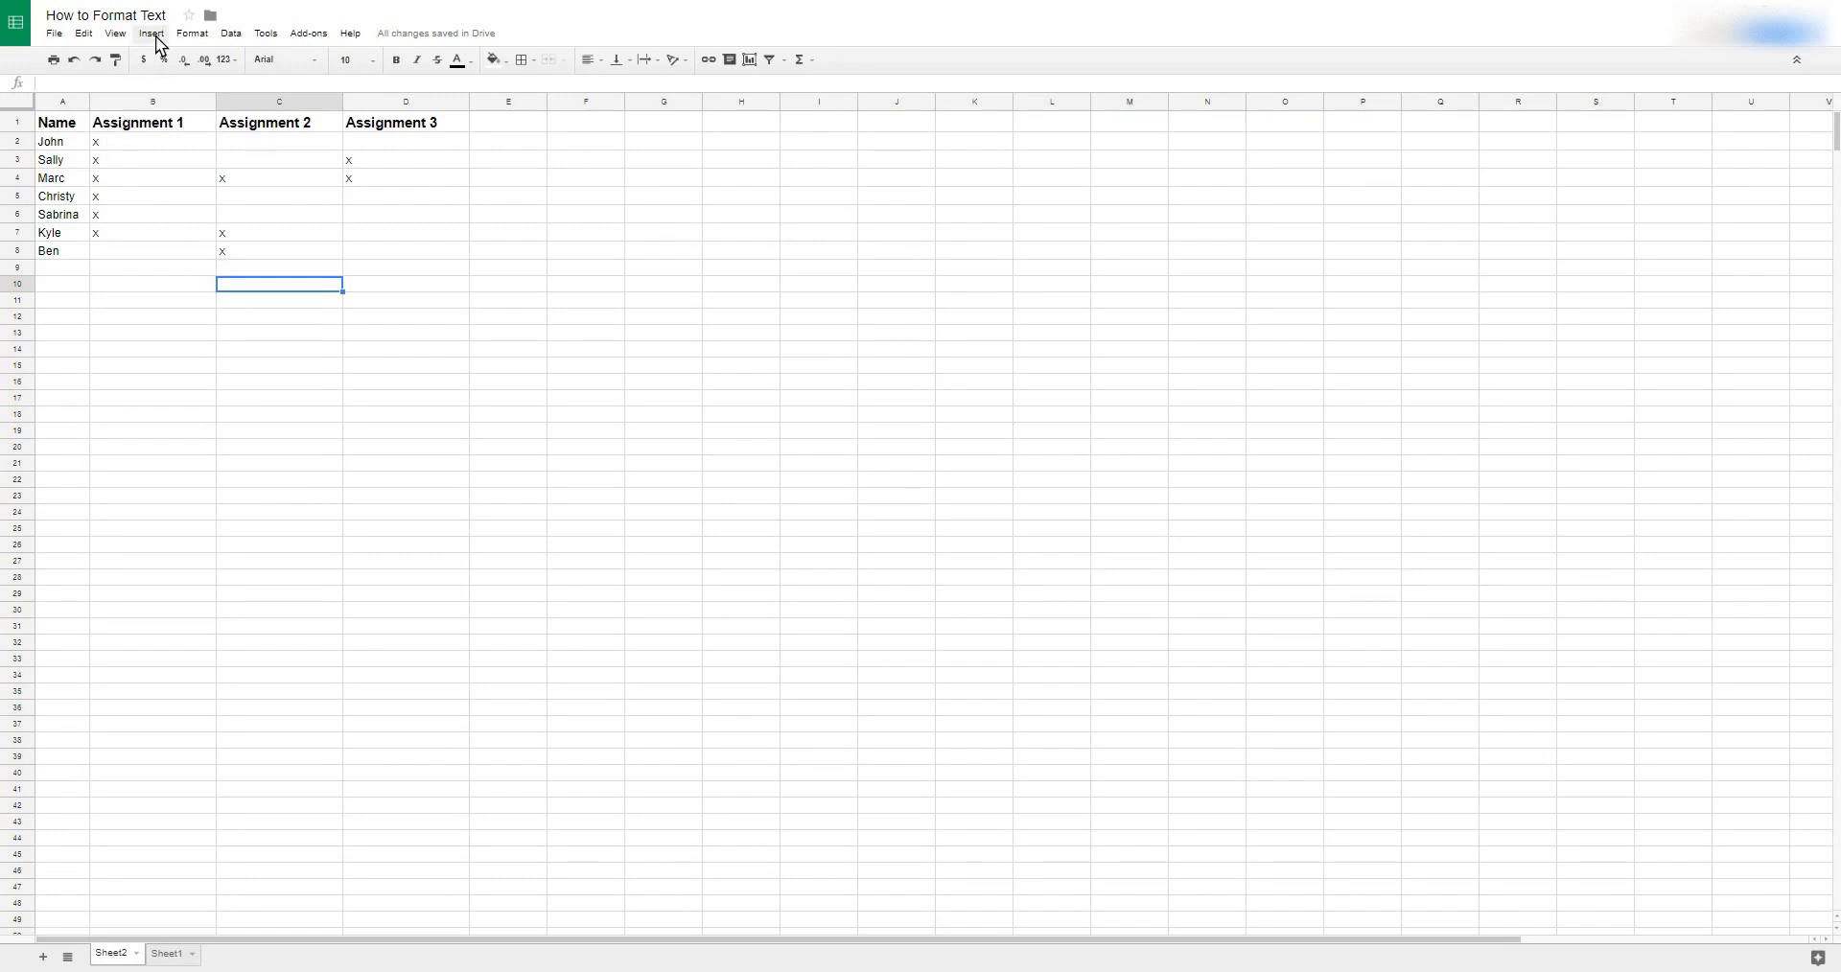
{"action": "left_click", "coordinate": [116, 36]}
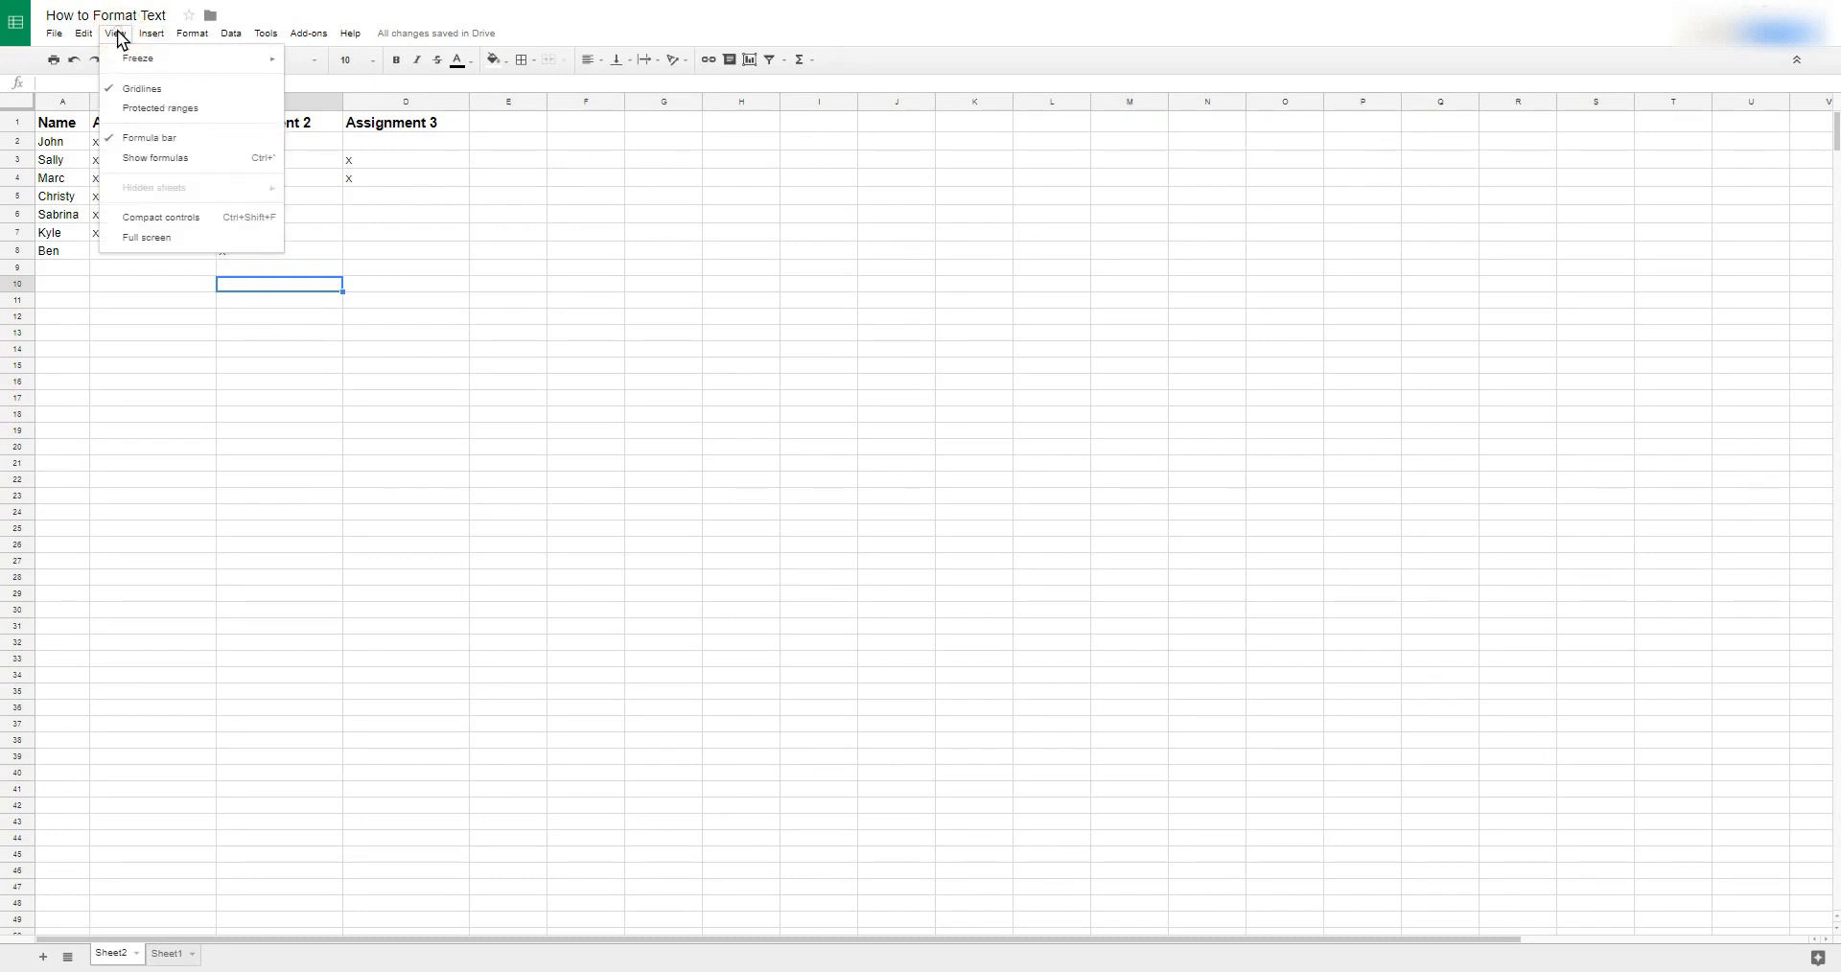
{"action": "left_click", "coordinate": [136, 90]}
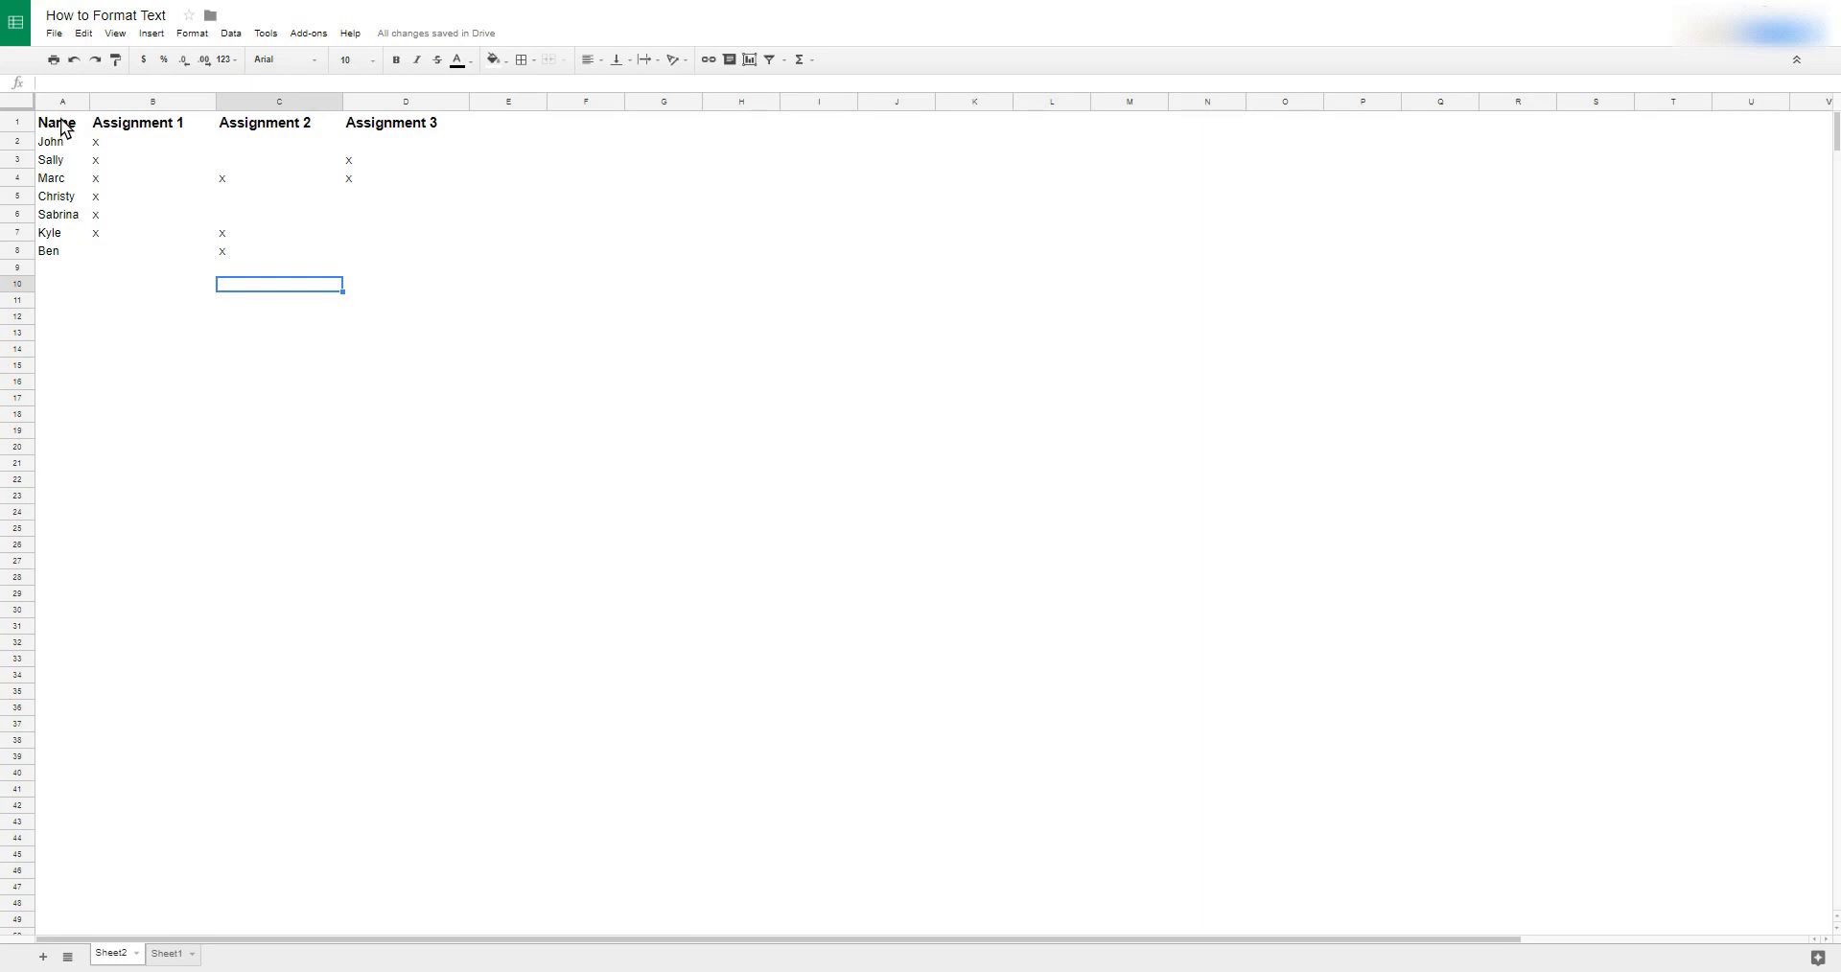
Add a bottom border to the header cells A1:D1 and set its style to a double line
{"action": "left_click_drag", "start_coordinate": [62, 125], "coordinate": [355, 125]}
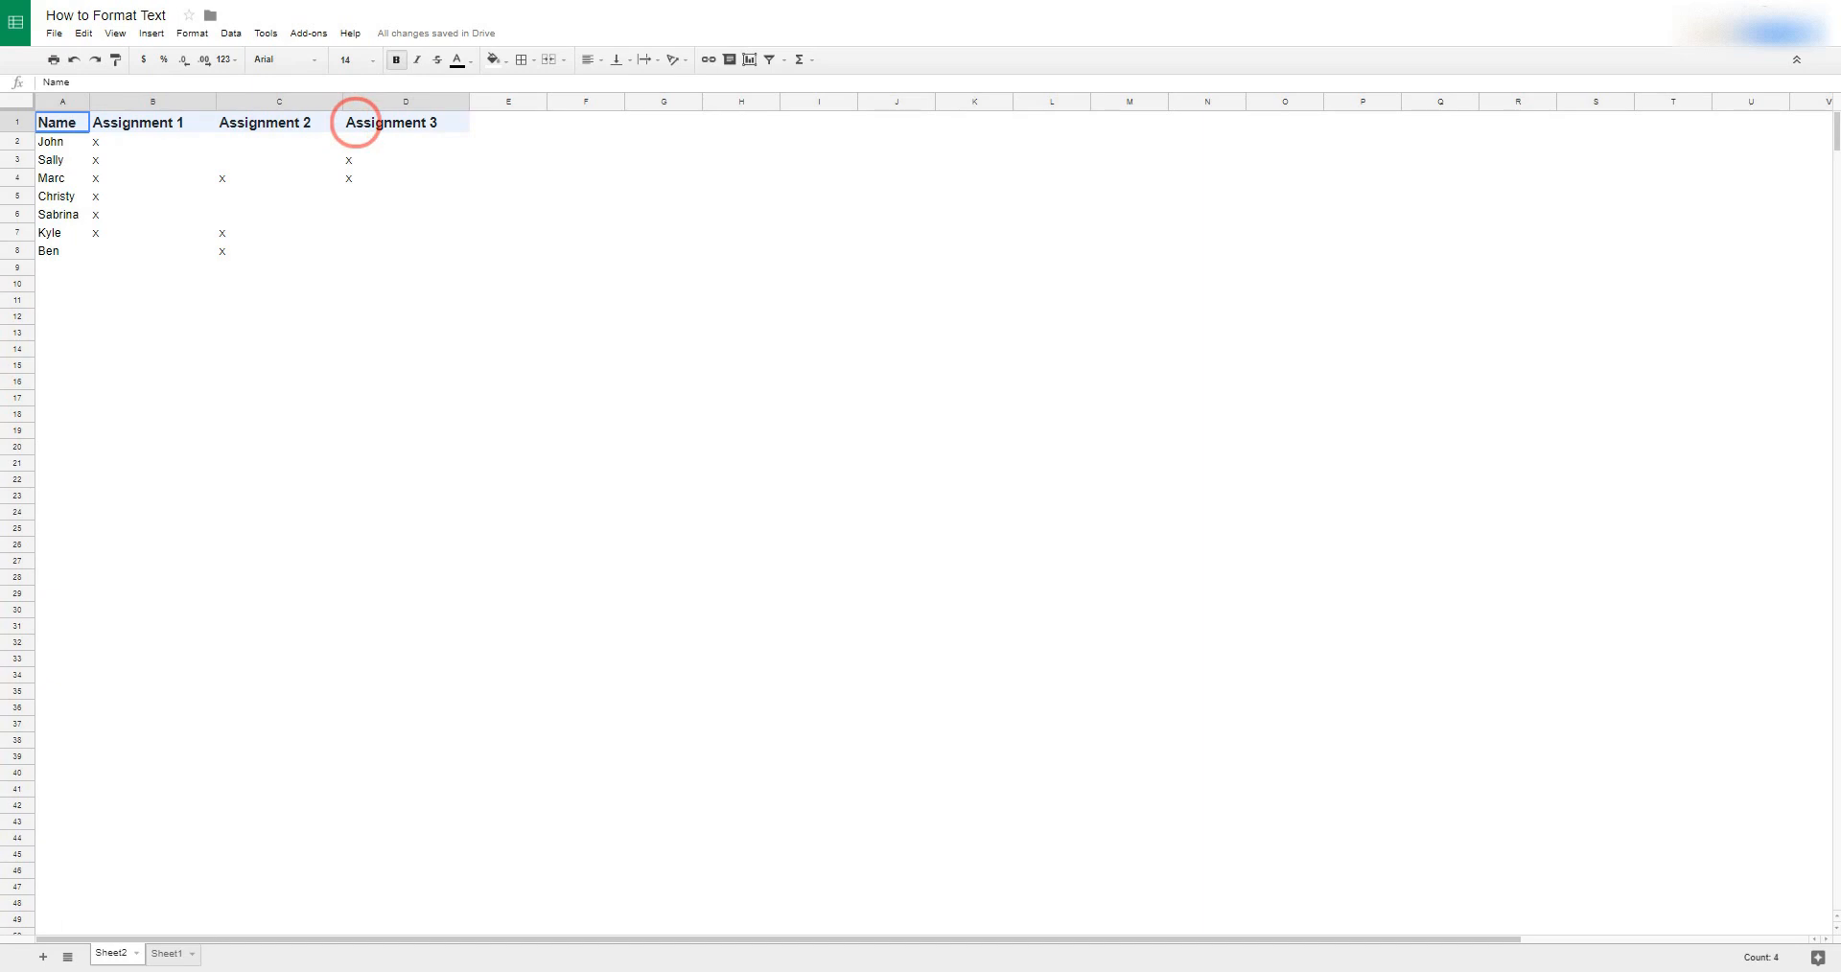
{"action": "left_click", "coordinate": [537, 62]}
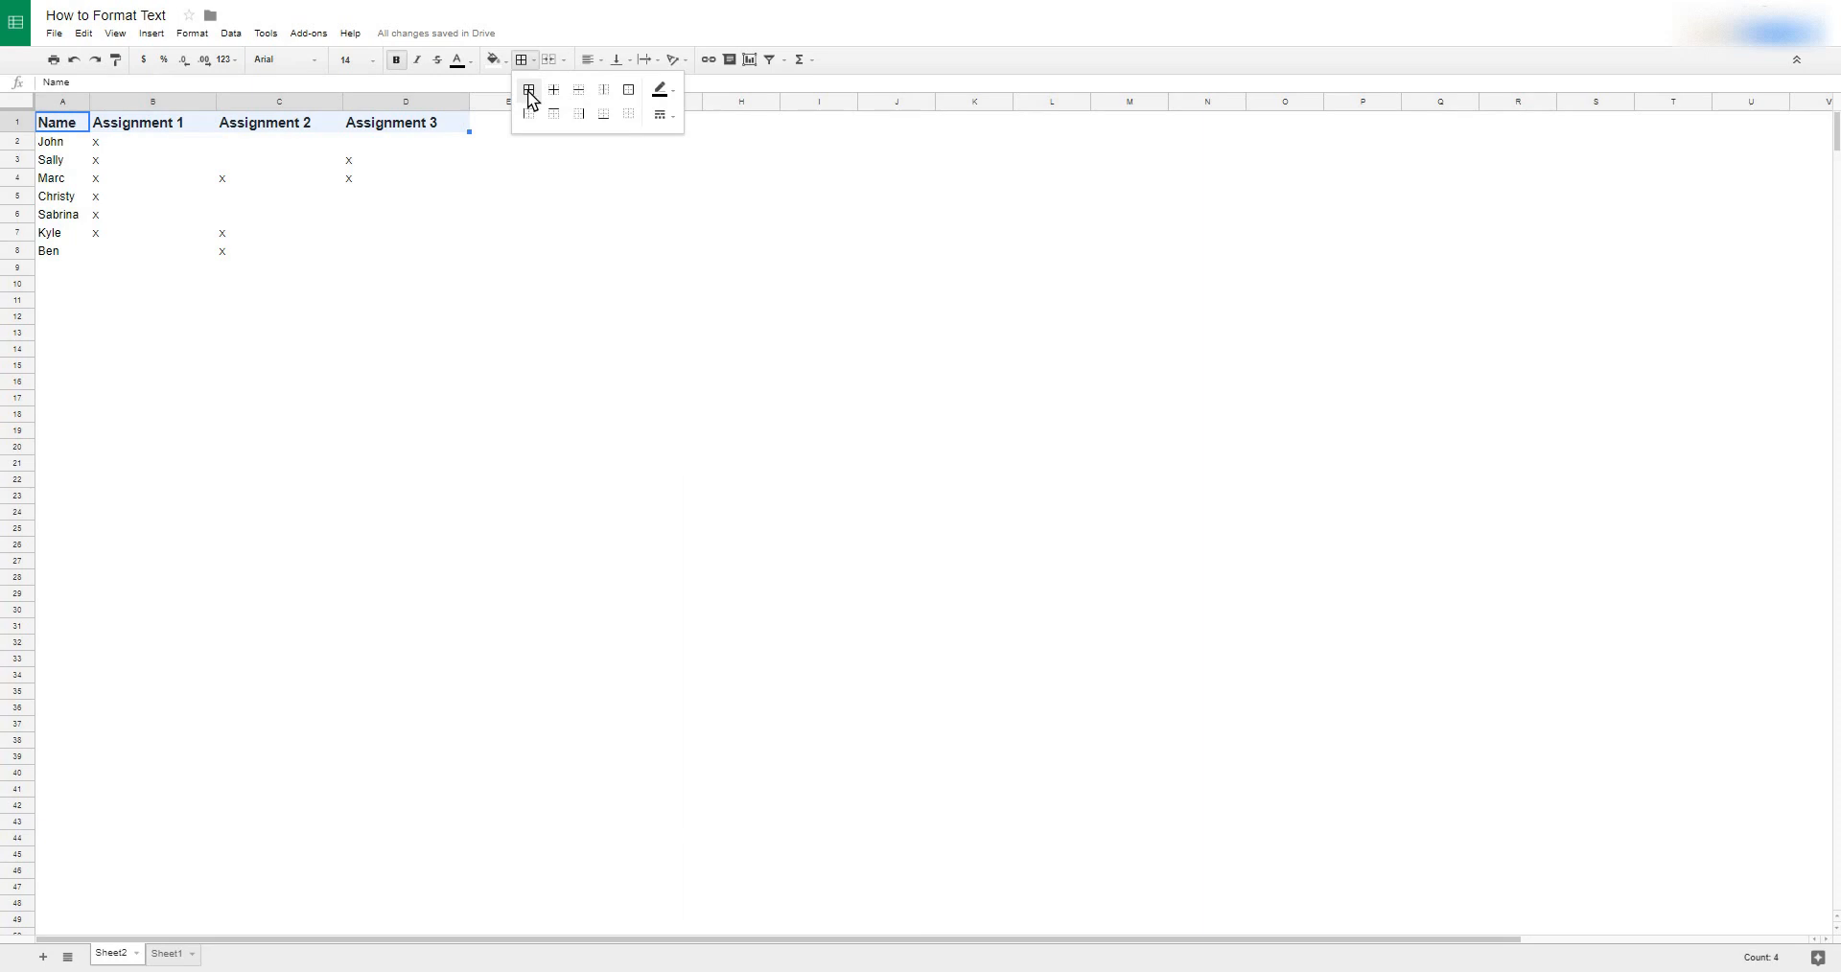
{"action": "left_click", "coordinate": [605, 117]}
{"action": "left_click", "coordinate": [662, 115]}
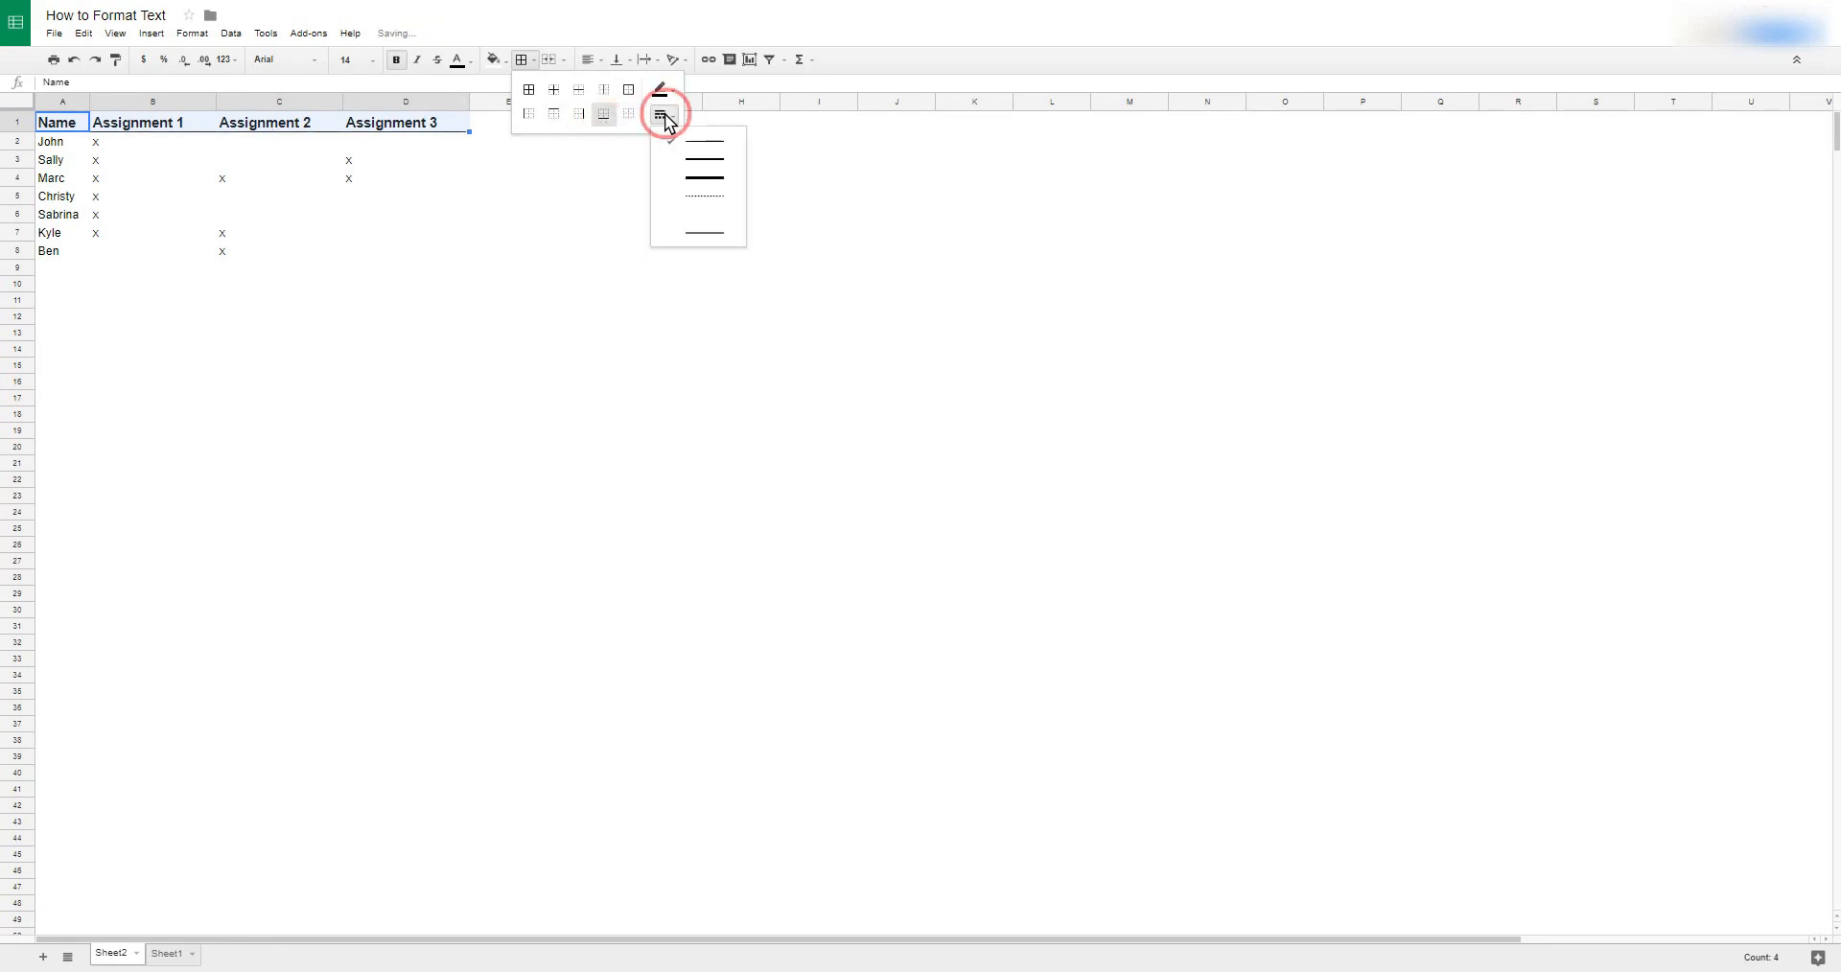
{"action": "left_click", "coordinate": [707, 233]}
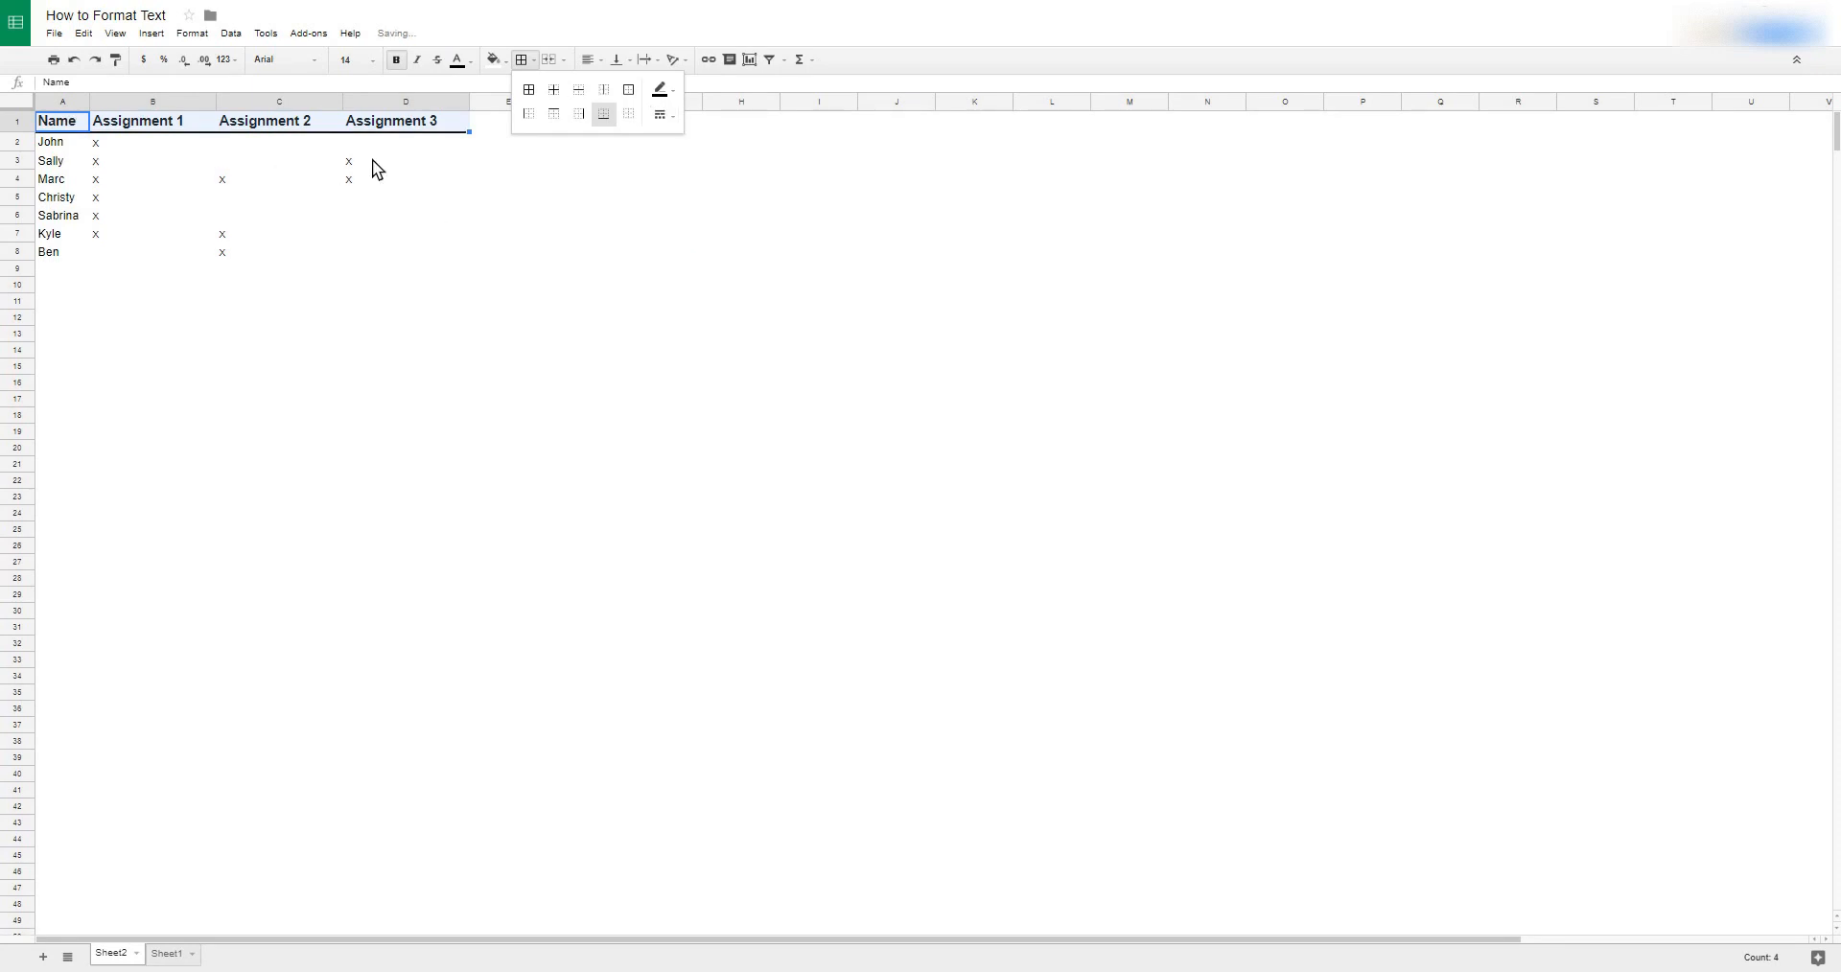
{"action": "left_click", "coordinate": [354, 182]}
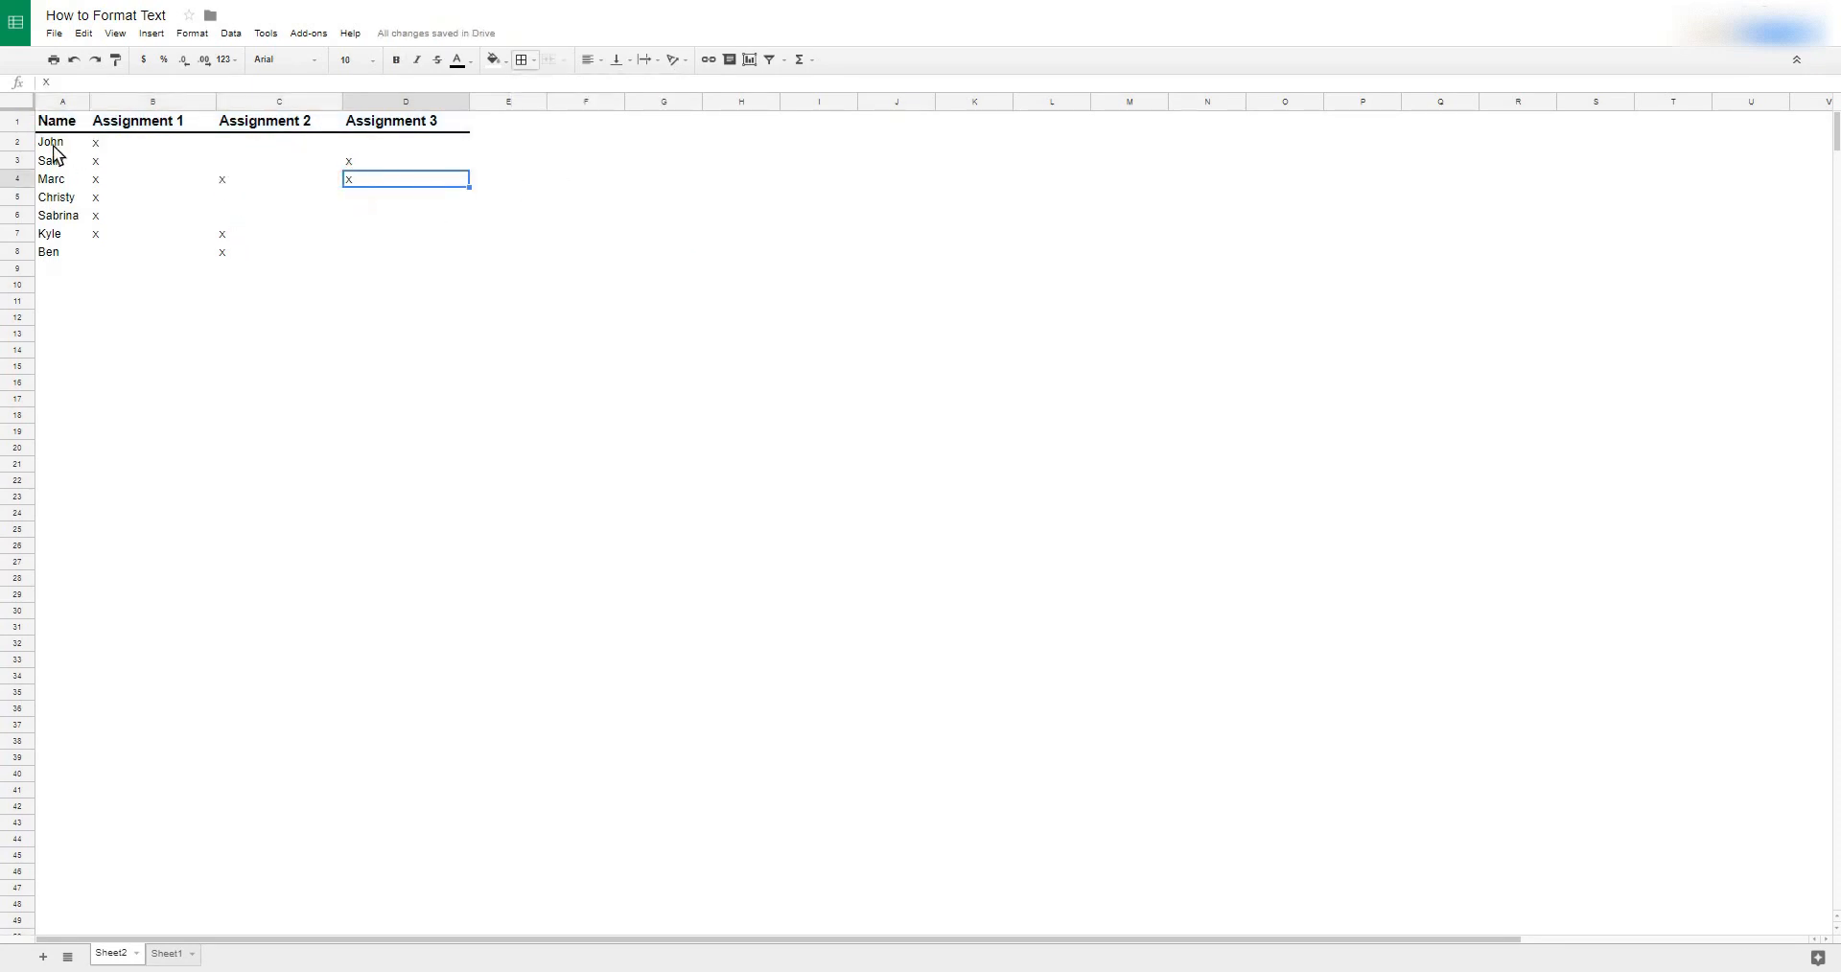
Add horizontal inner borders between the rows of A2:D8 and set their style to a thin solid line
{"action": "left_click_drag", "start_coordinate": [53, 149], "coordinate": [408, 256]}
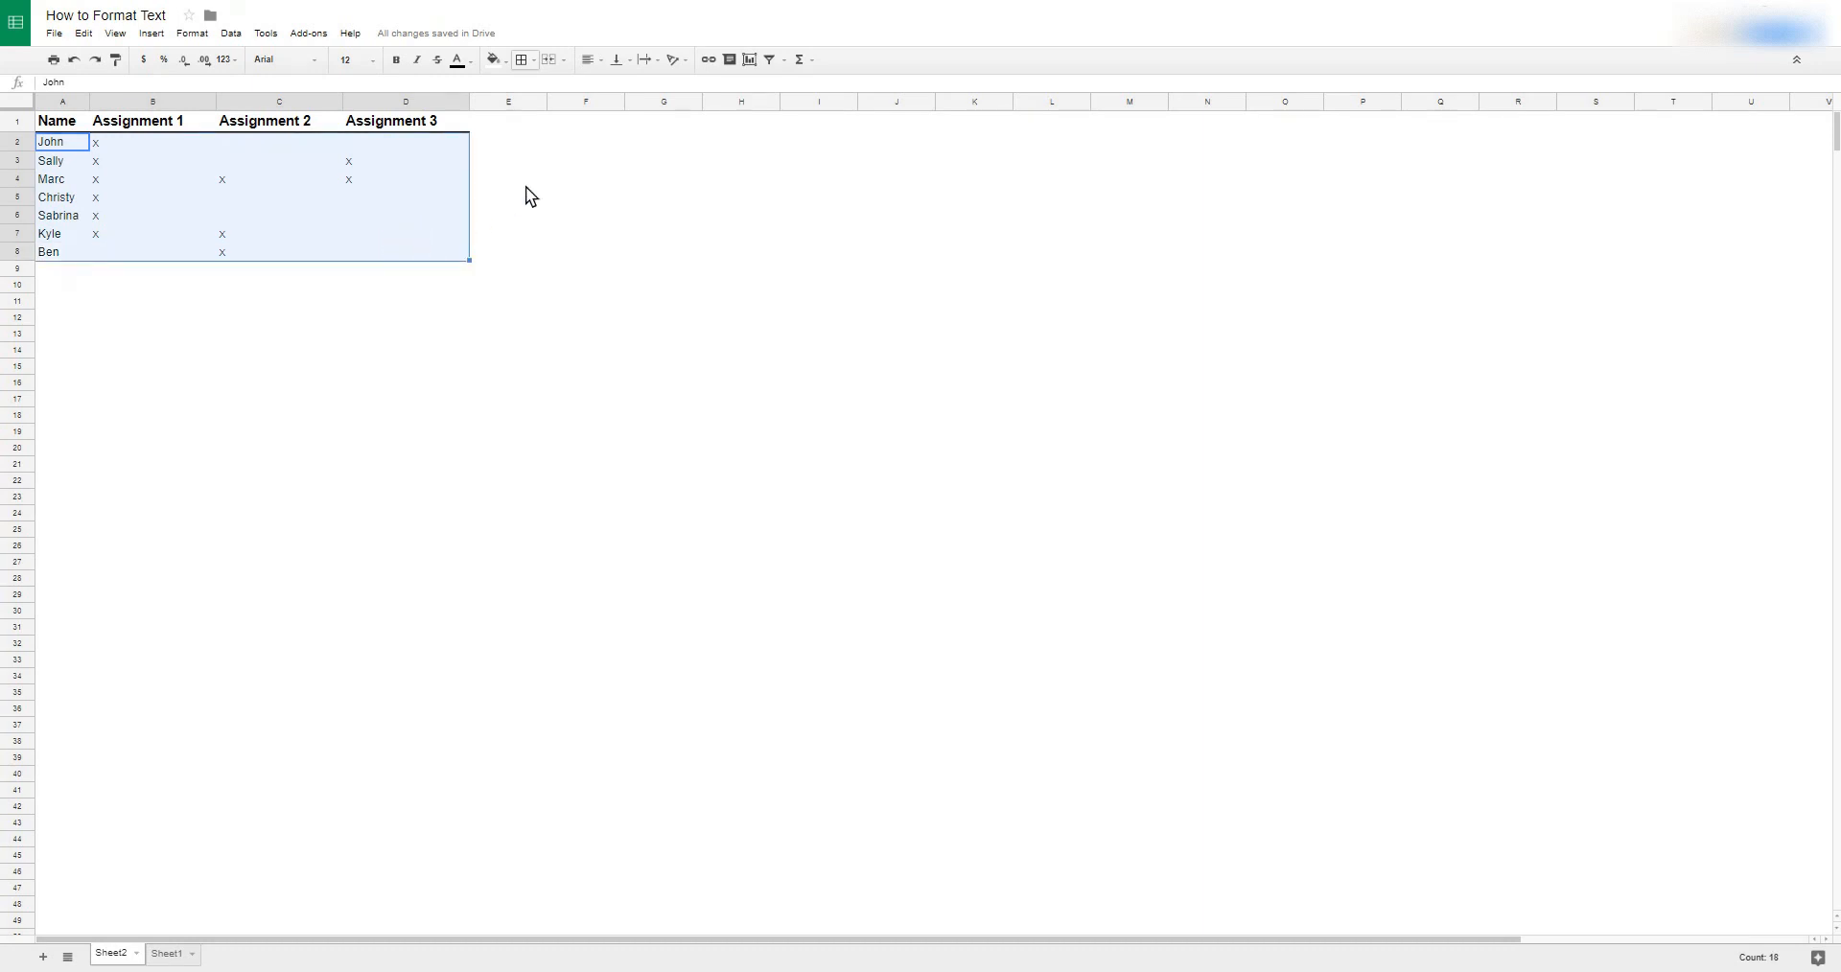
{"action": "left_click", "coordinate": [522, 60]}
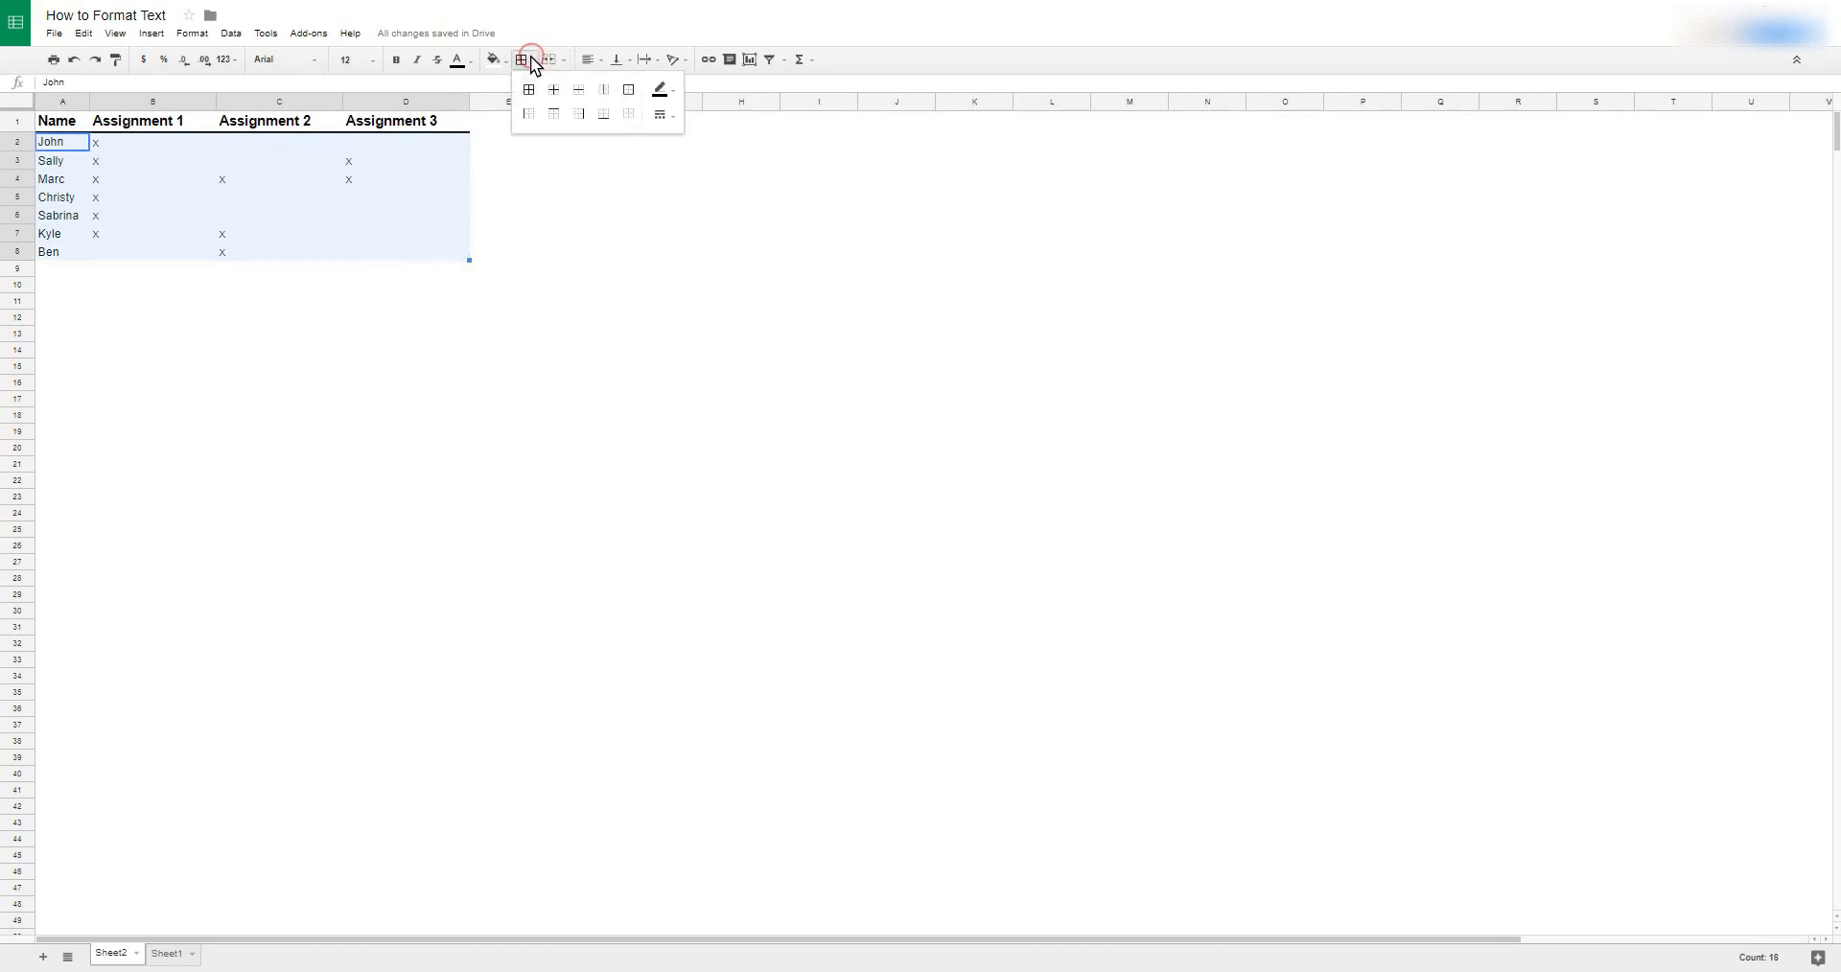
{"action": "left_click", "coordinate": [579, 91]}
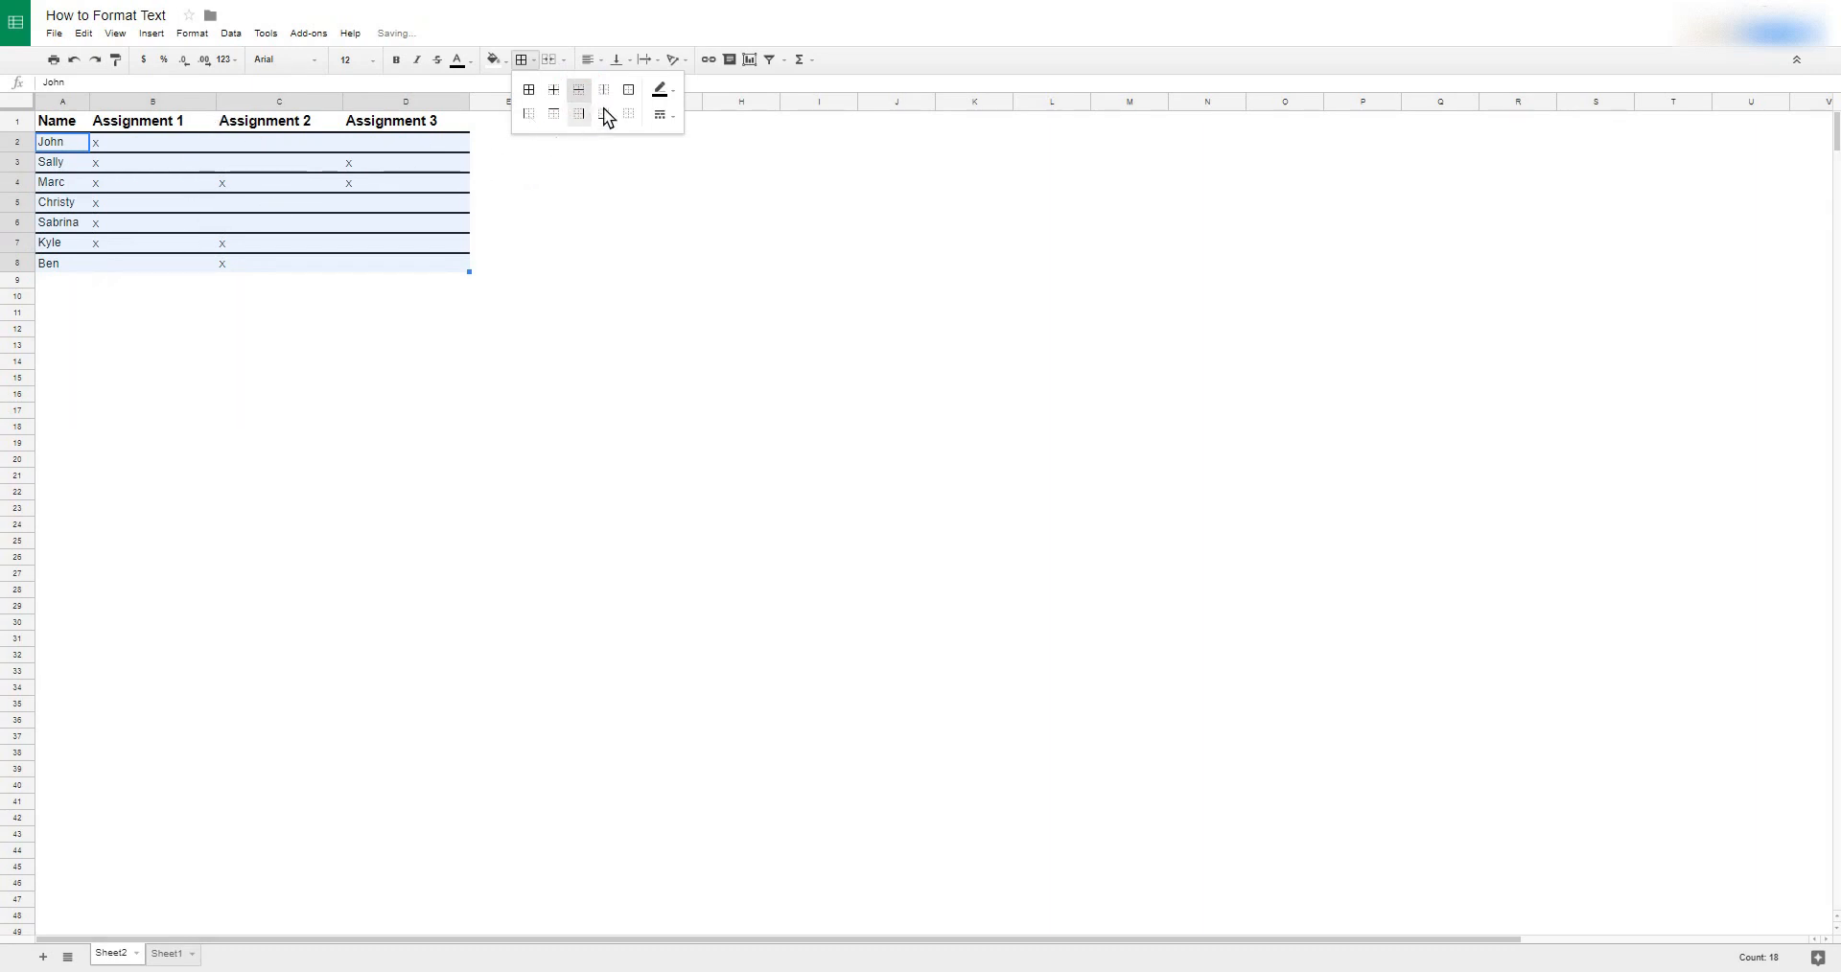
{"action": "left_click", "coordinate": [663, 116]}
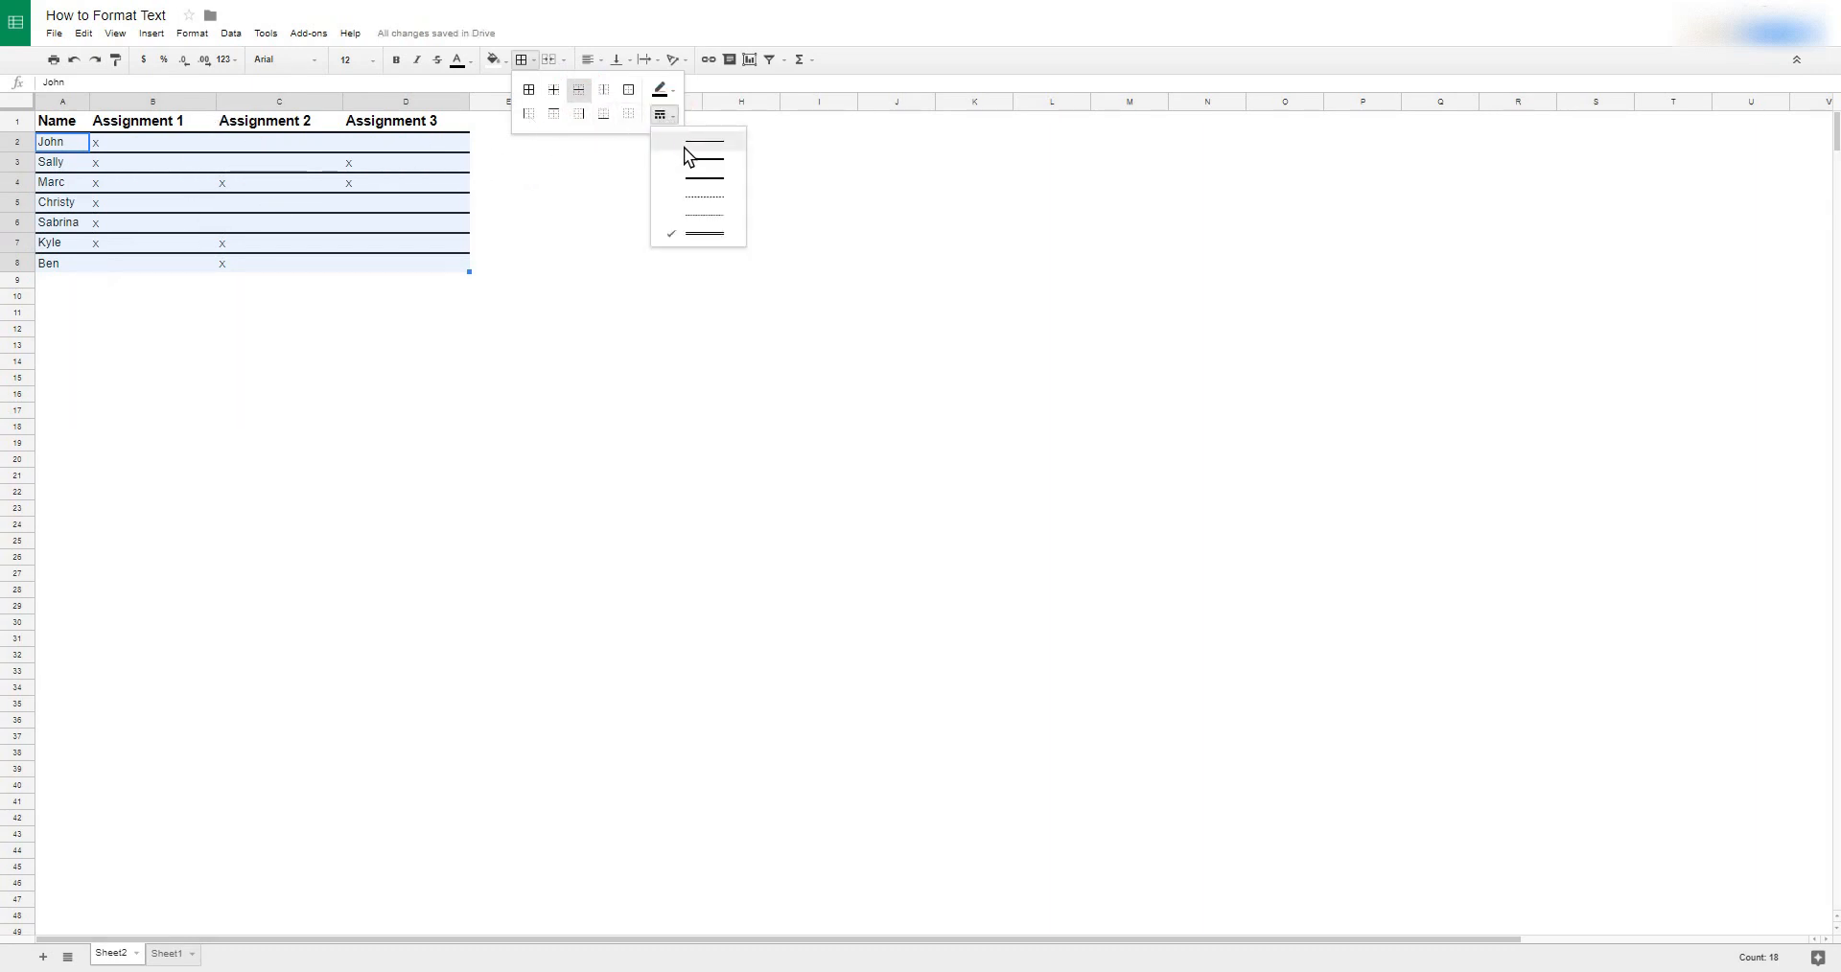
{"action": "left_click", "coordinate": [685, 148]}
{"action": "left_click", "coordinate": [188, 286]}
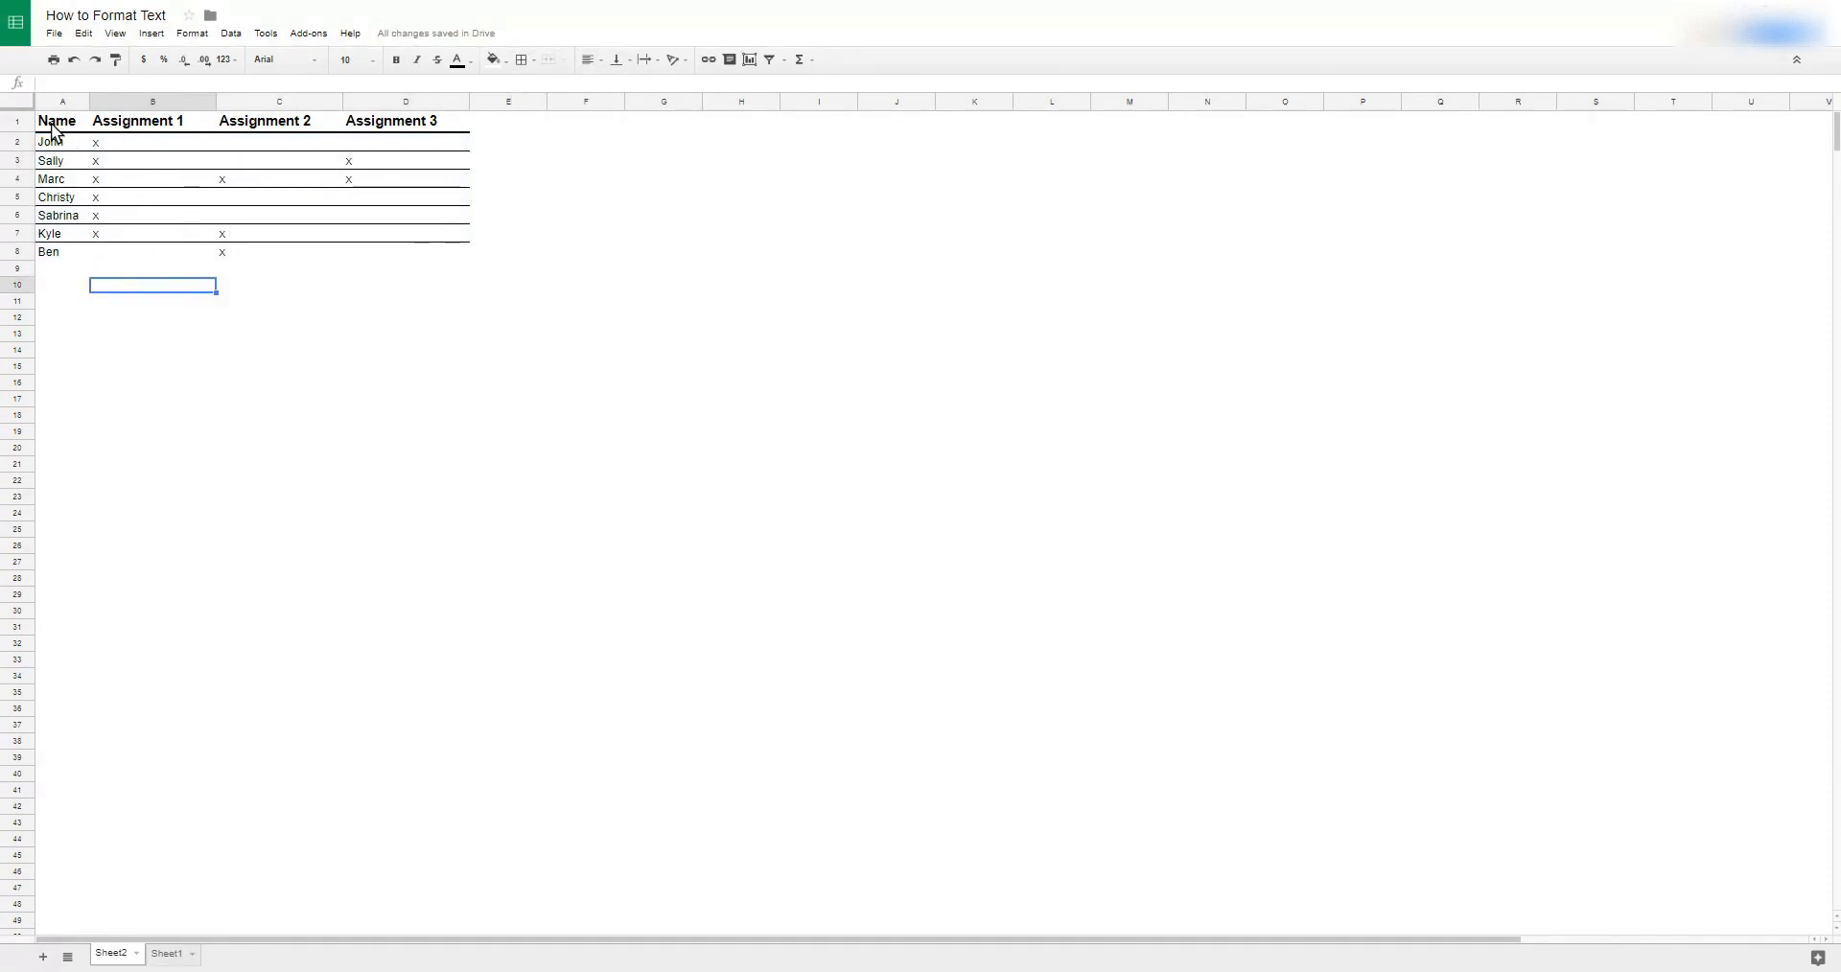
Add a right border to the student name cells A2:A8 to separate them from the assignment columns
{"action": "left_click_drag", "start_coordinate": [53, 143], "coordinate": [67, 251]}
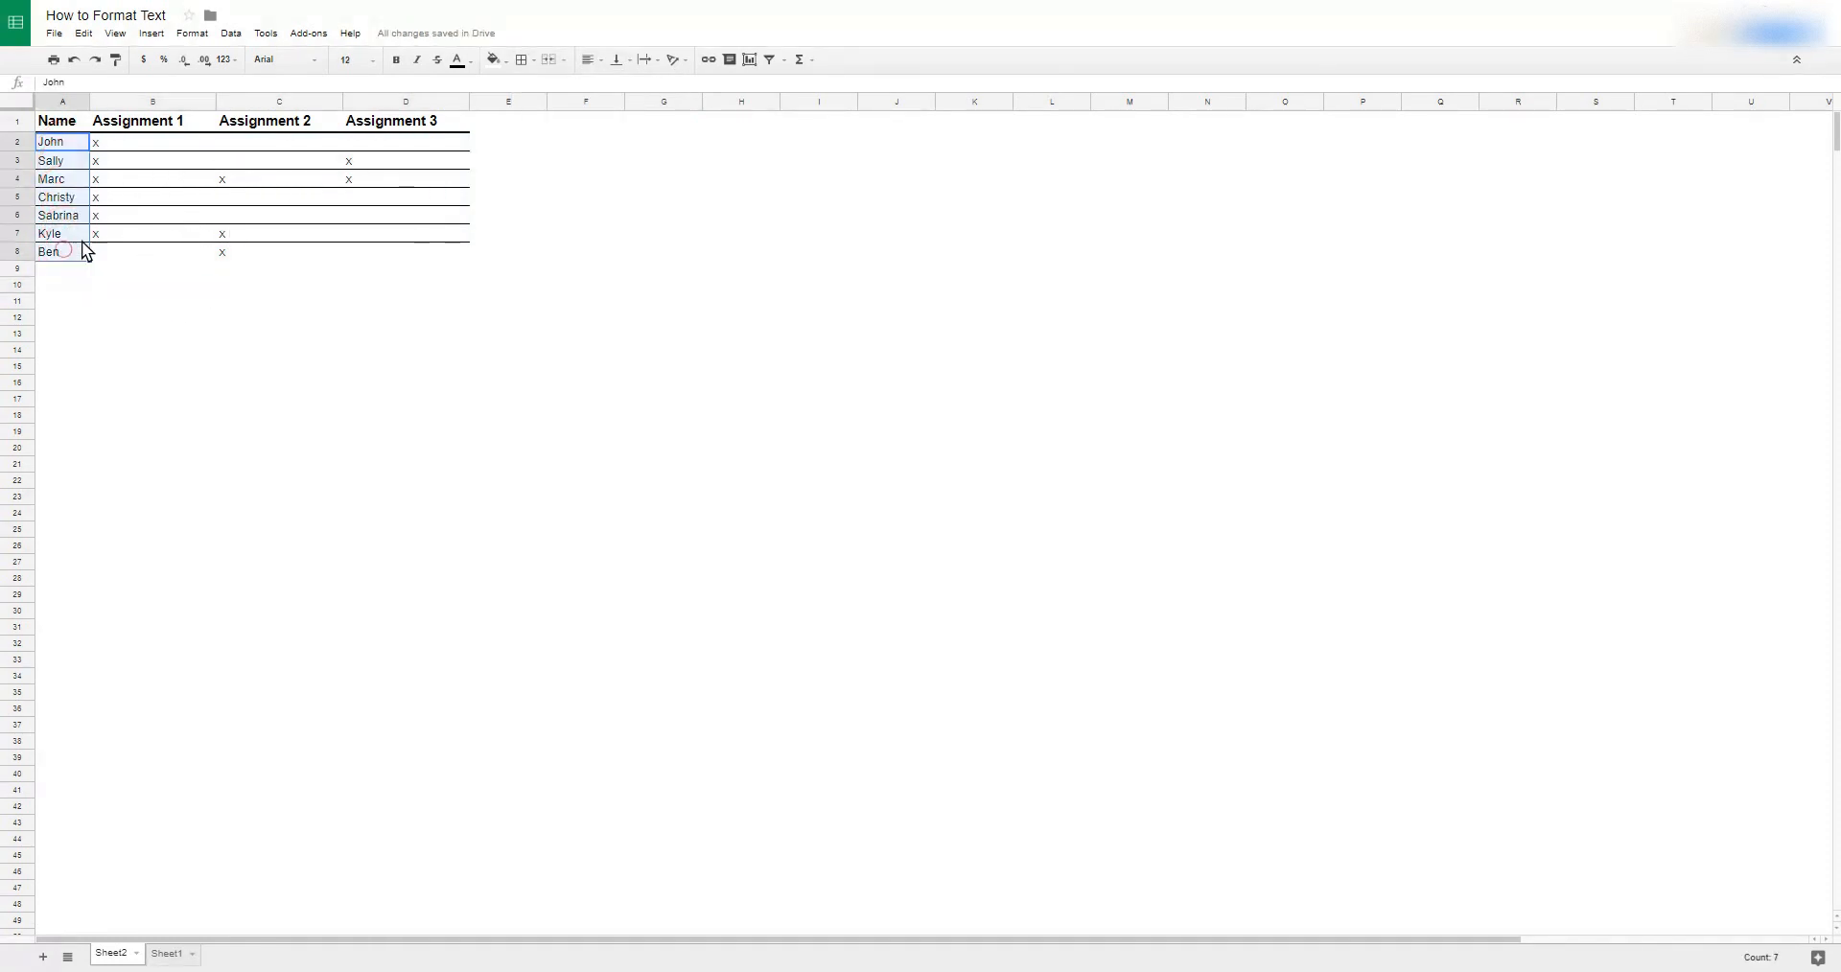
{"action": "left_click", "coordinate": [533, 63]}
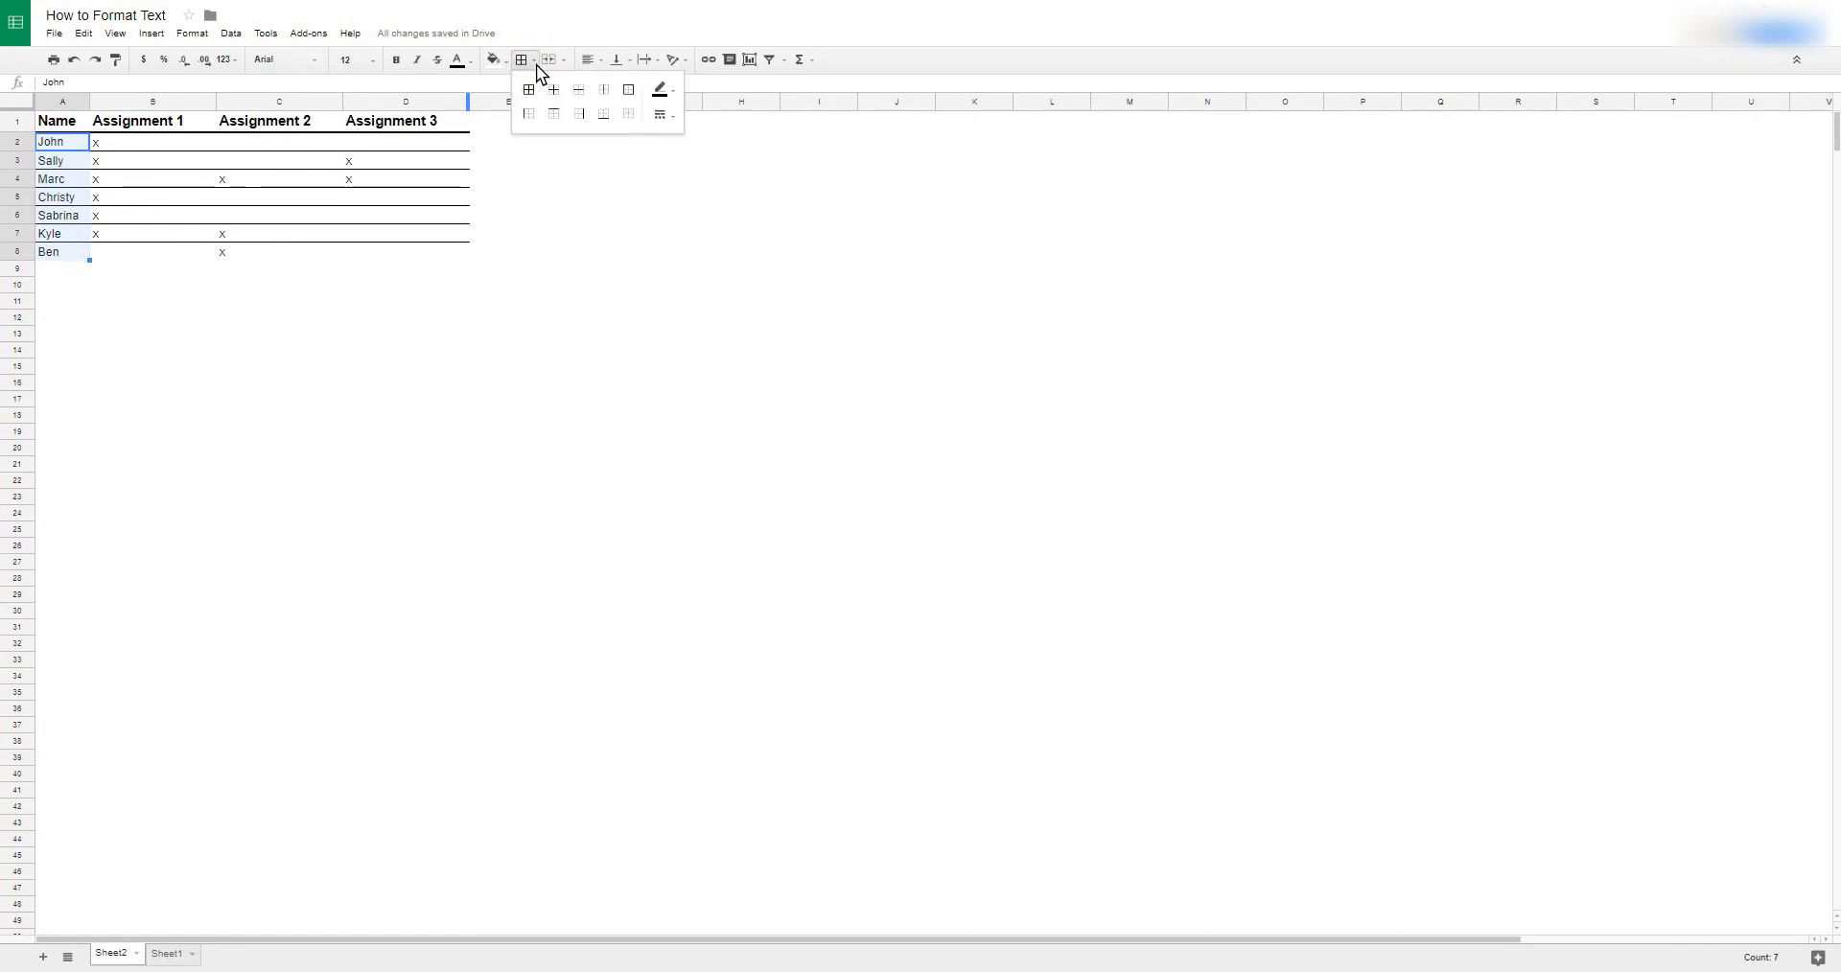
{"action": "left_click", "coordinate": [578, 113]}
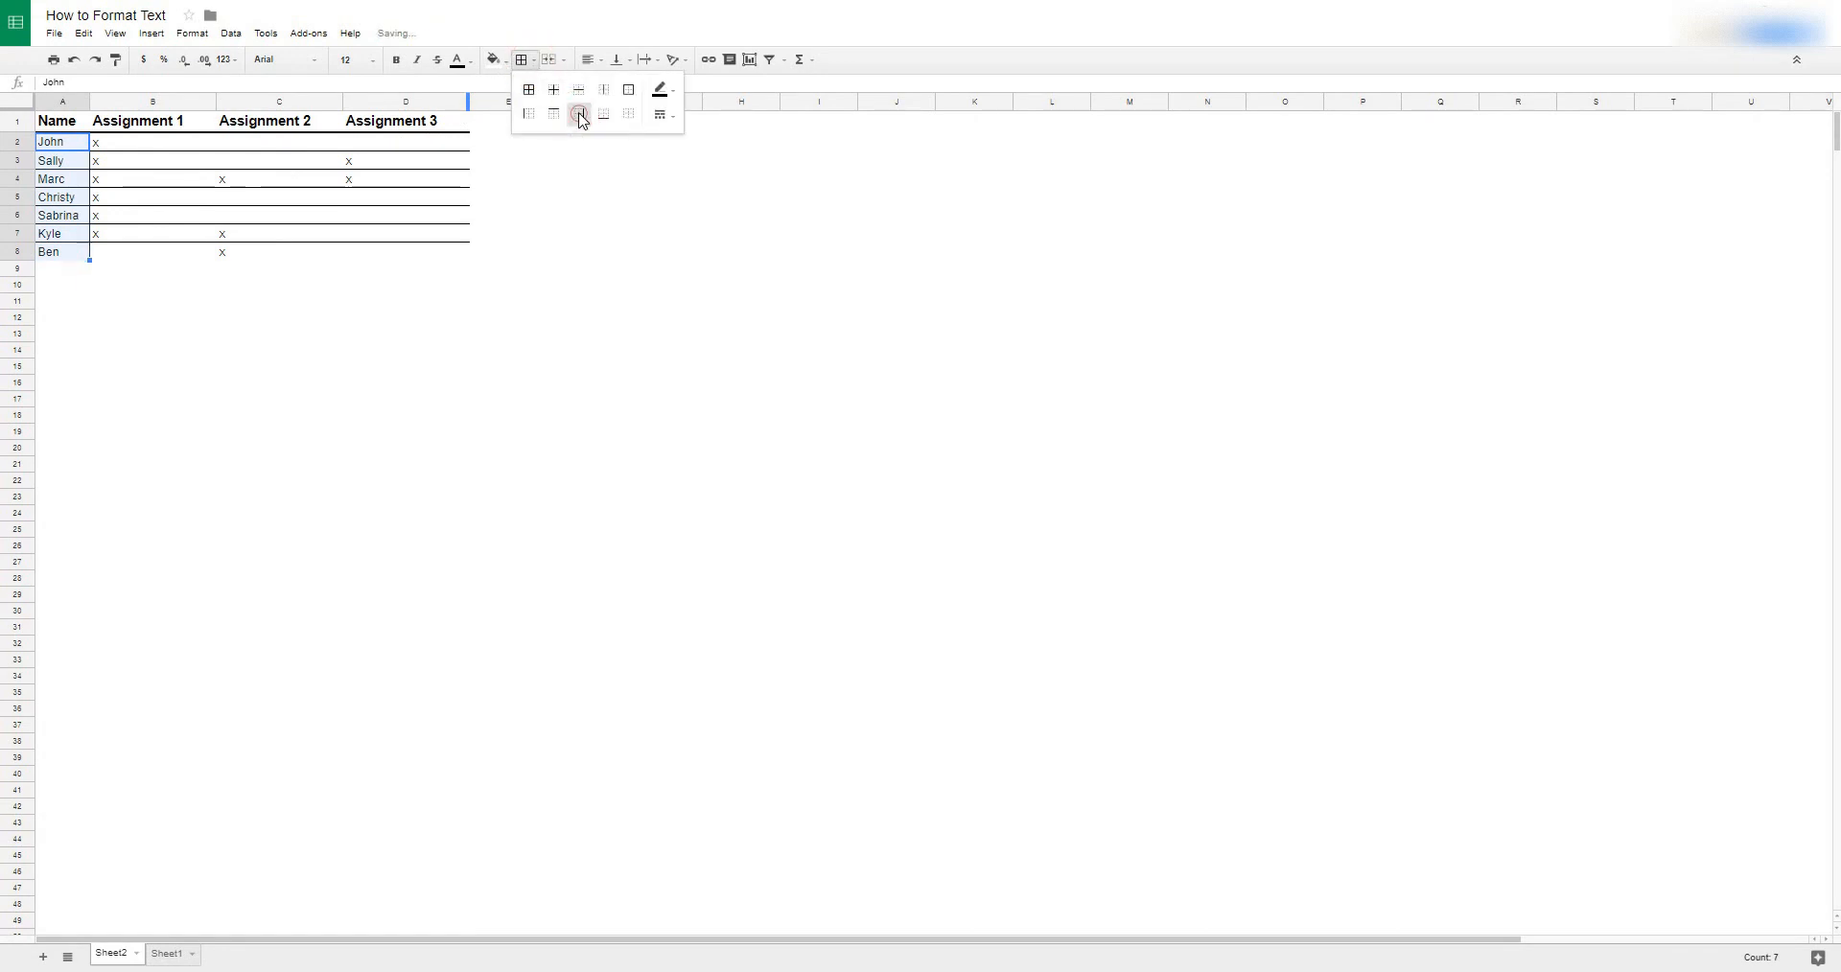
{"action": "left_click", "coordinate": [296, 320]}
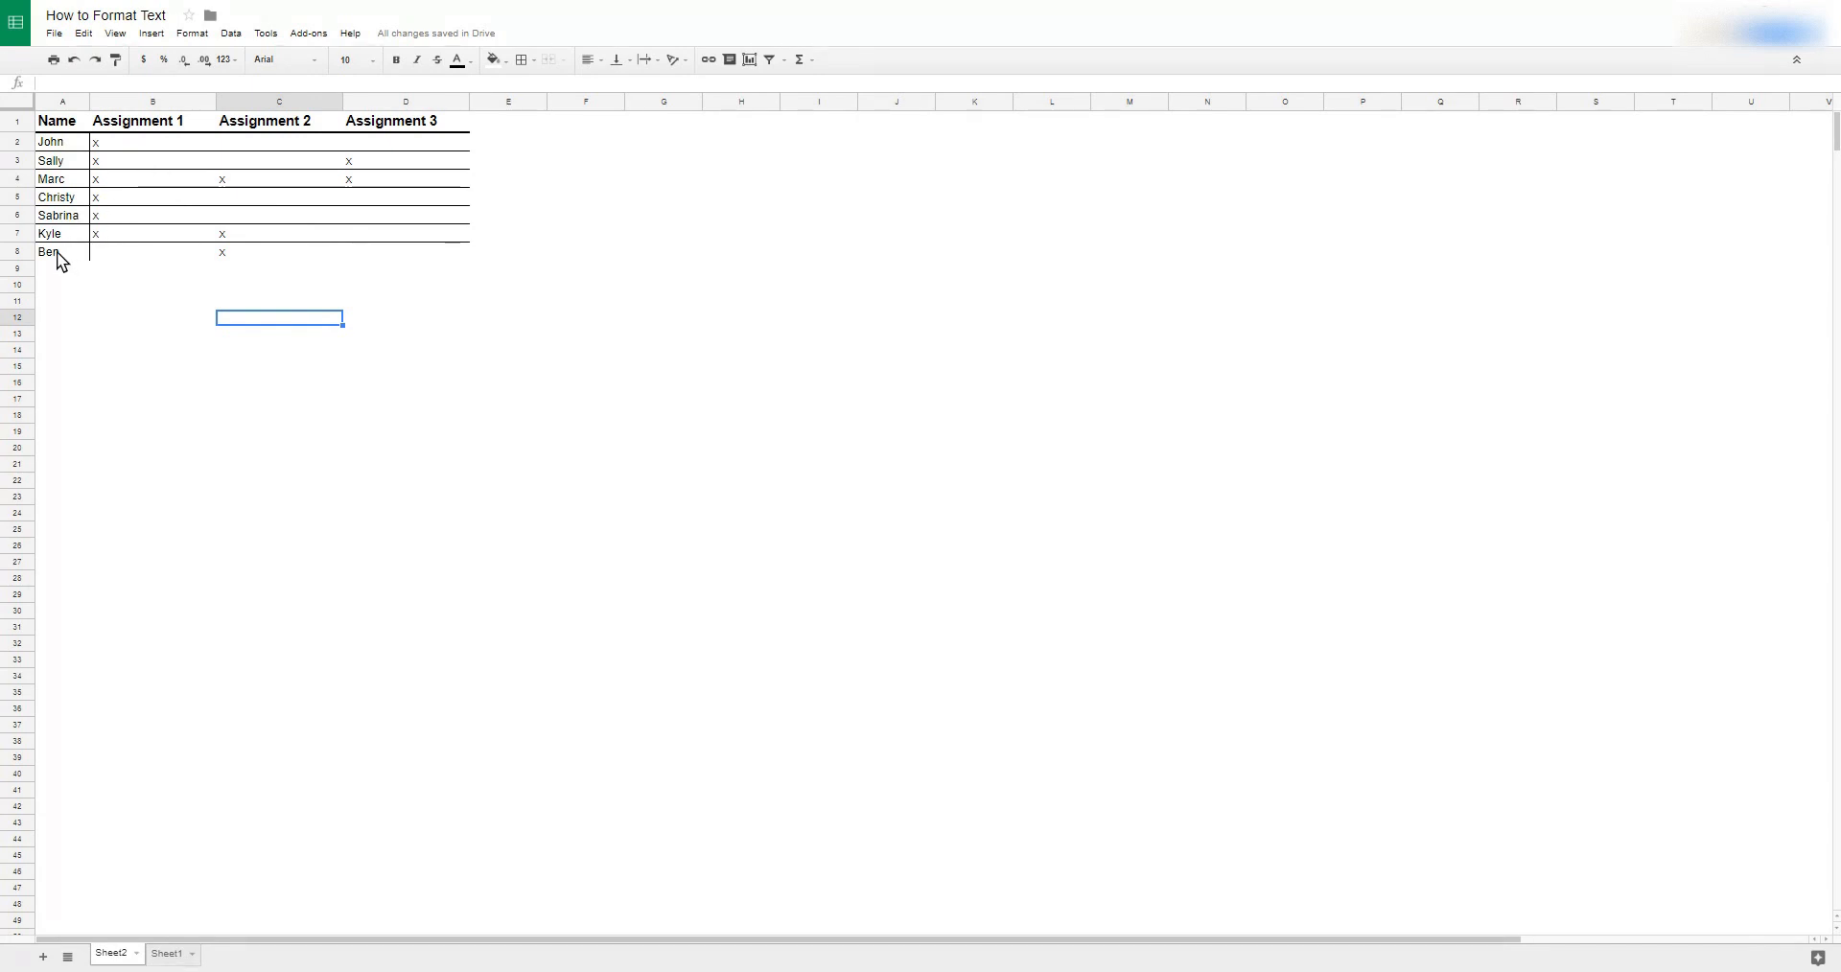
Italicize the student names in A2:A8
{"action": "left_click_drag", "start_coordinate": [58, 253], "coordinate": [55, 146]}
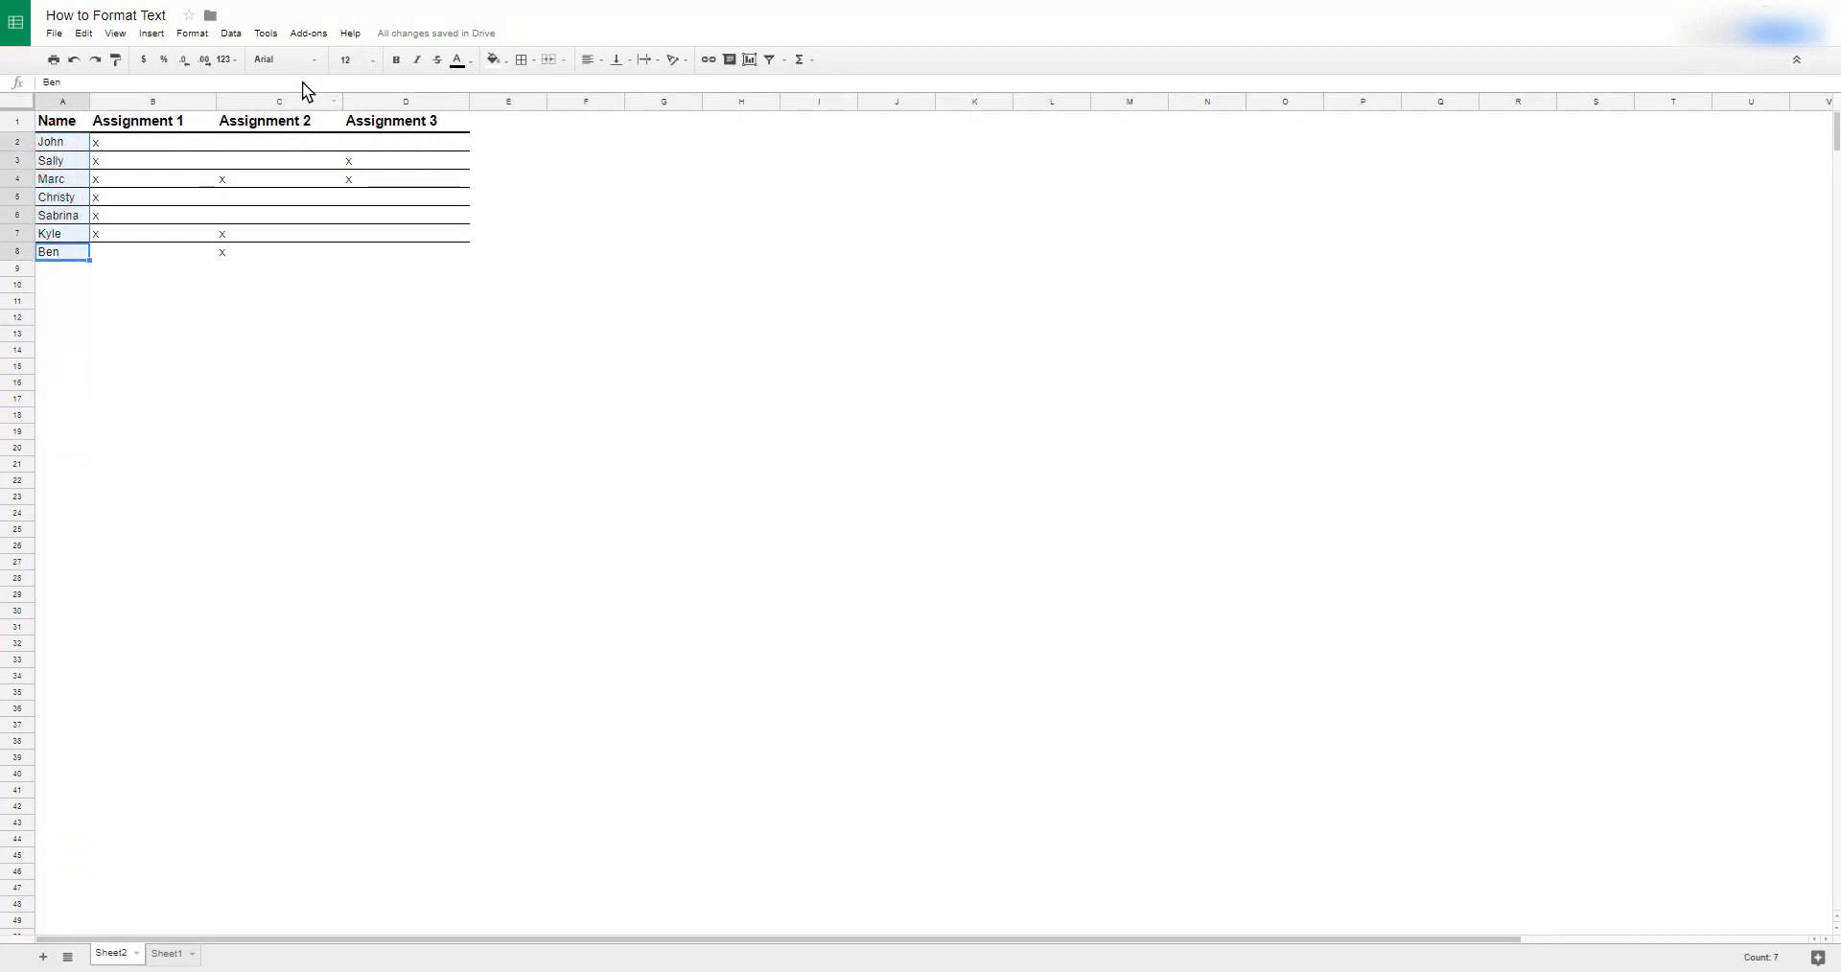
{"action": "left_click", "coordinate": [417, 60]}
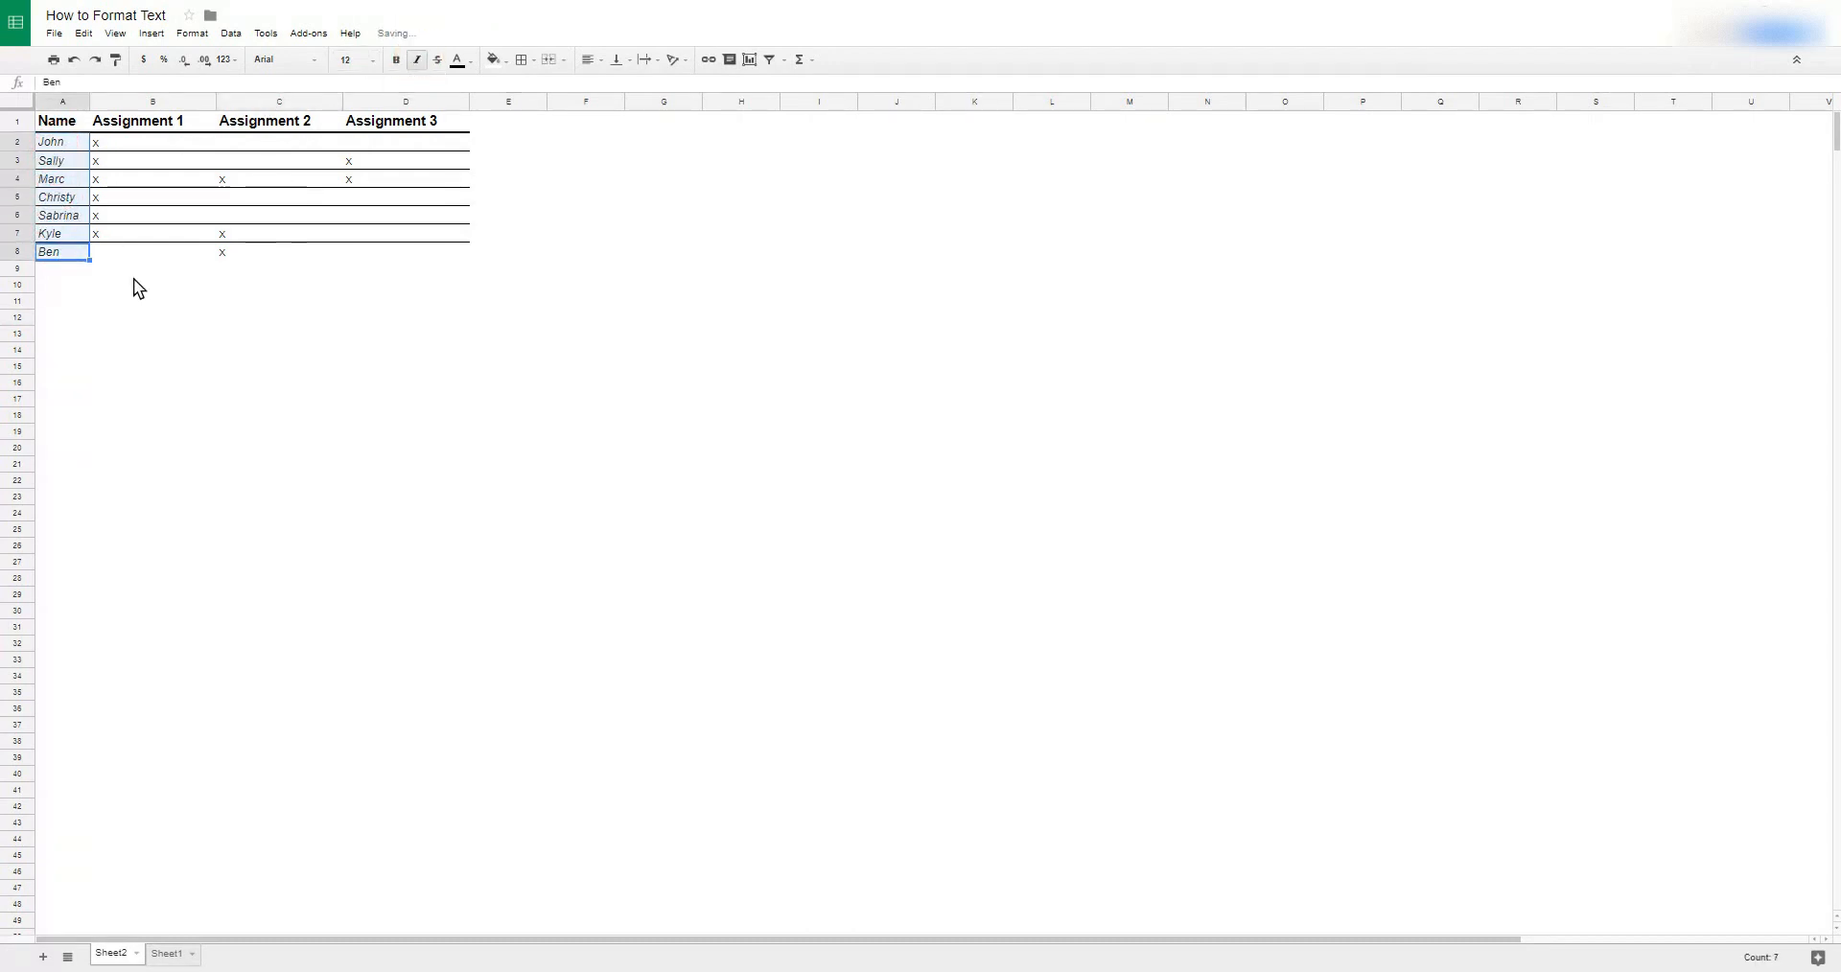
{"action": "left_click", "coordinate": [99, 268]}
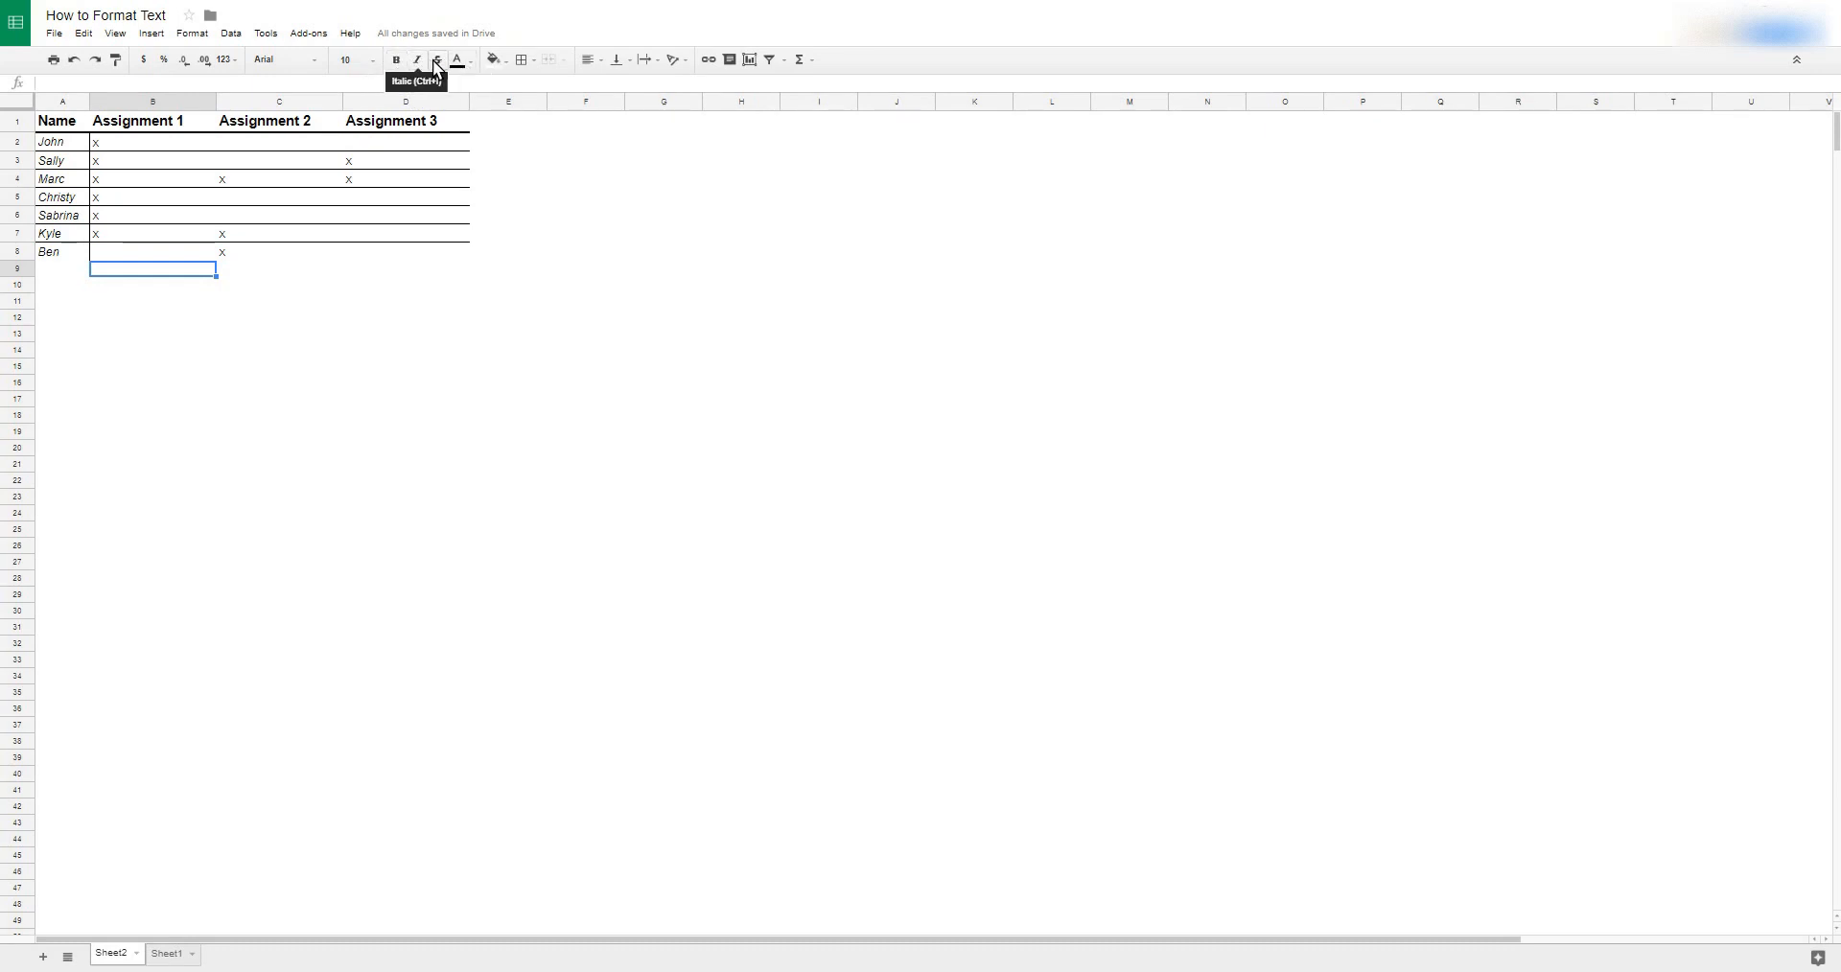
Set the text color of the name in A8 to red and of the name in A4 to green
{"action": "left_click", "coordinate": [60, 252]}
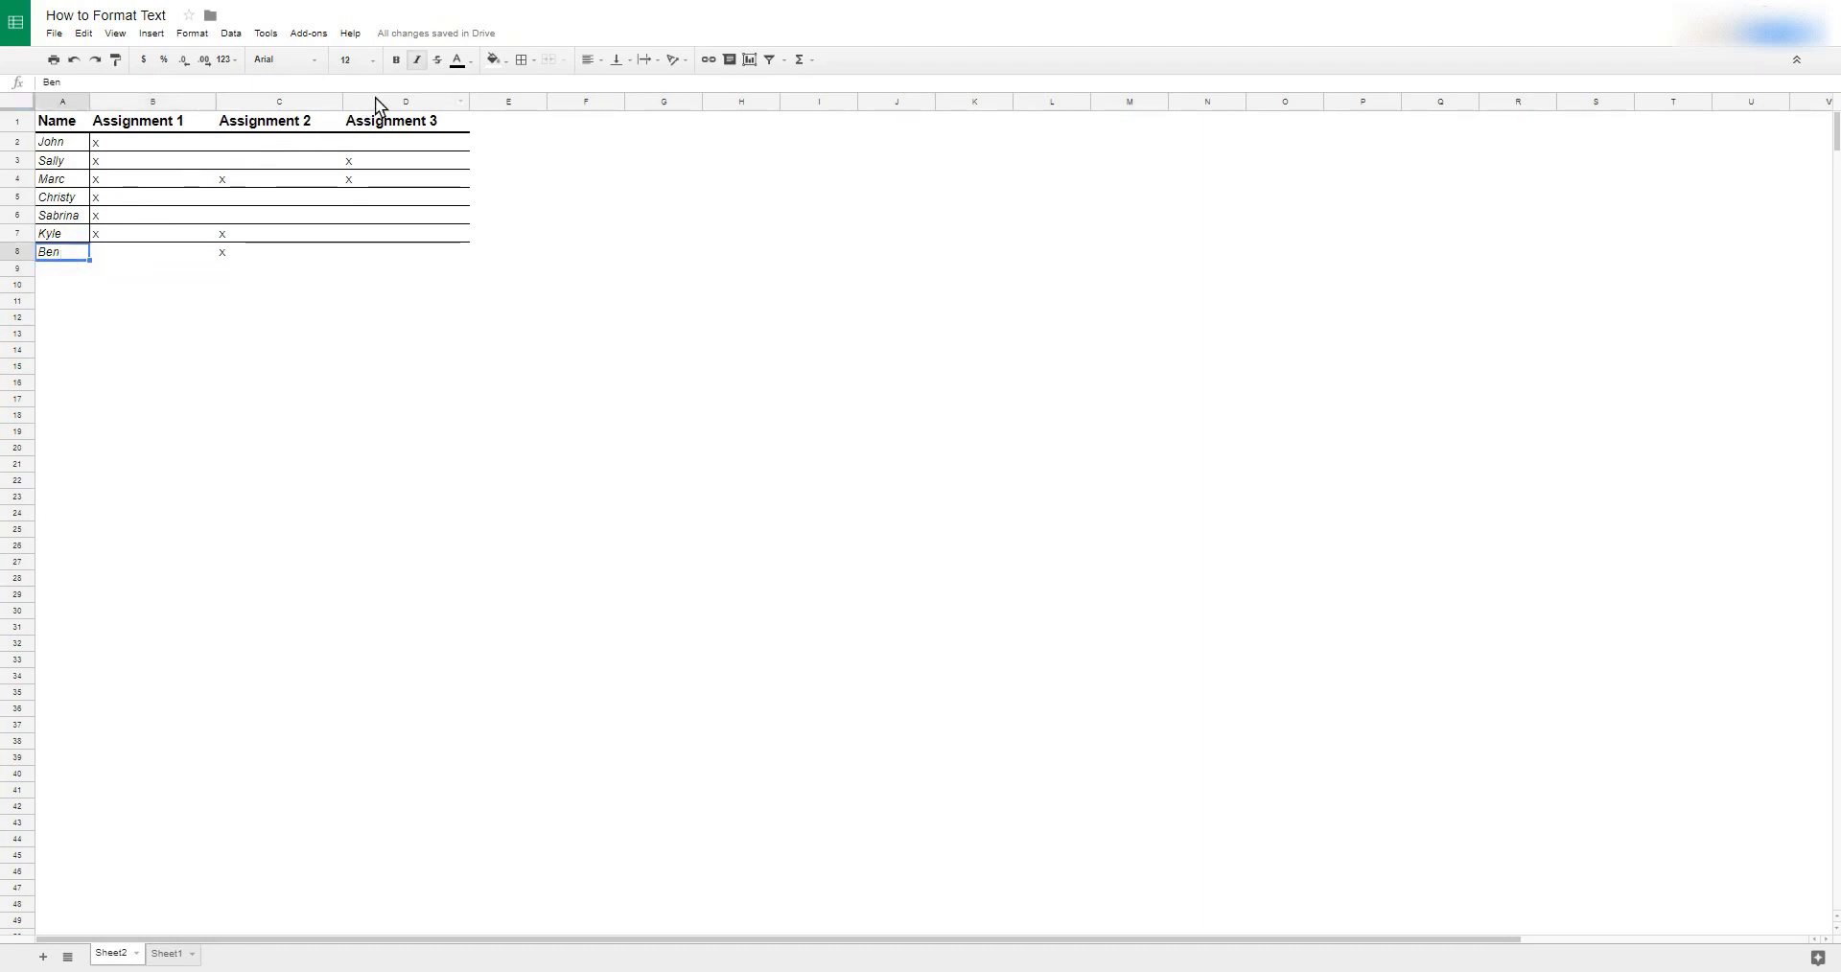
{"action": "left_click", "coordinate": [469, 67]}
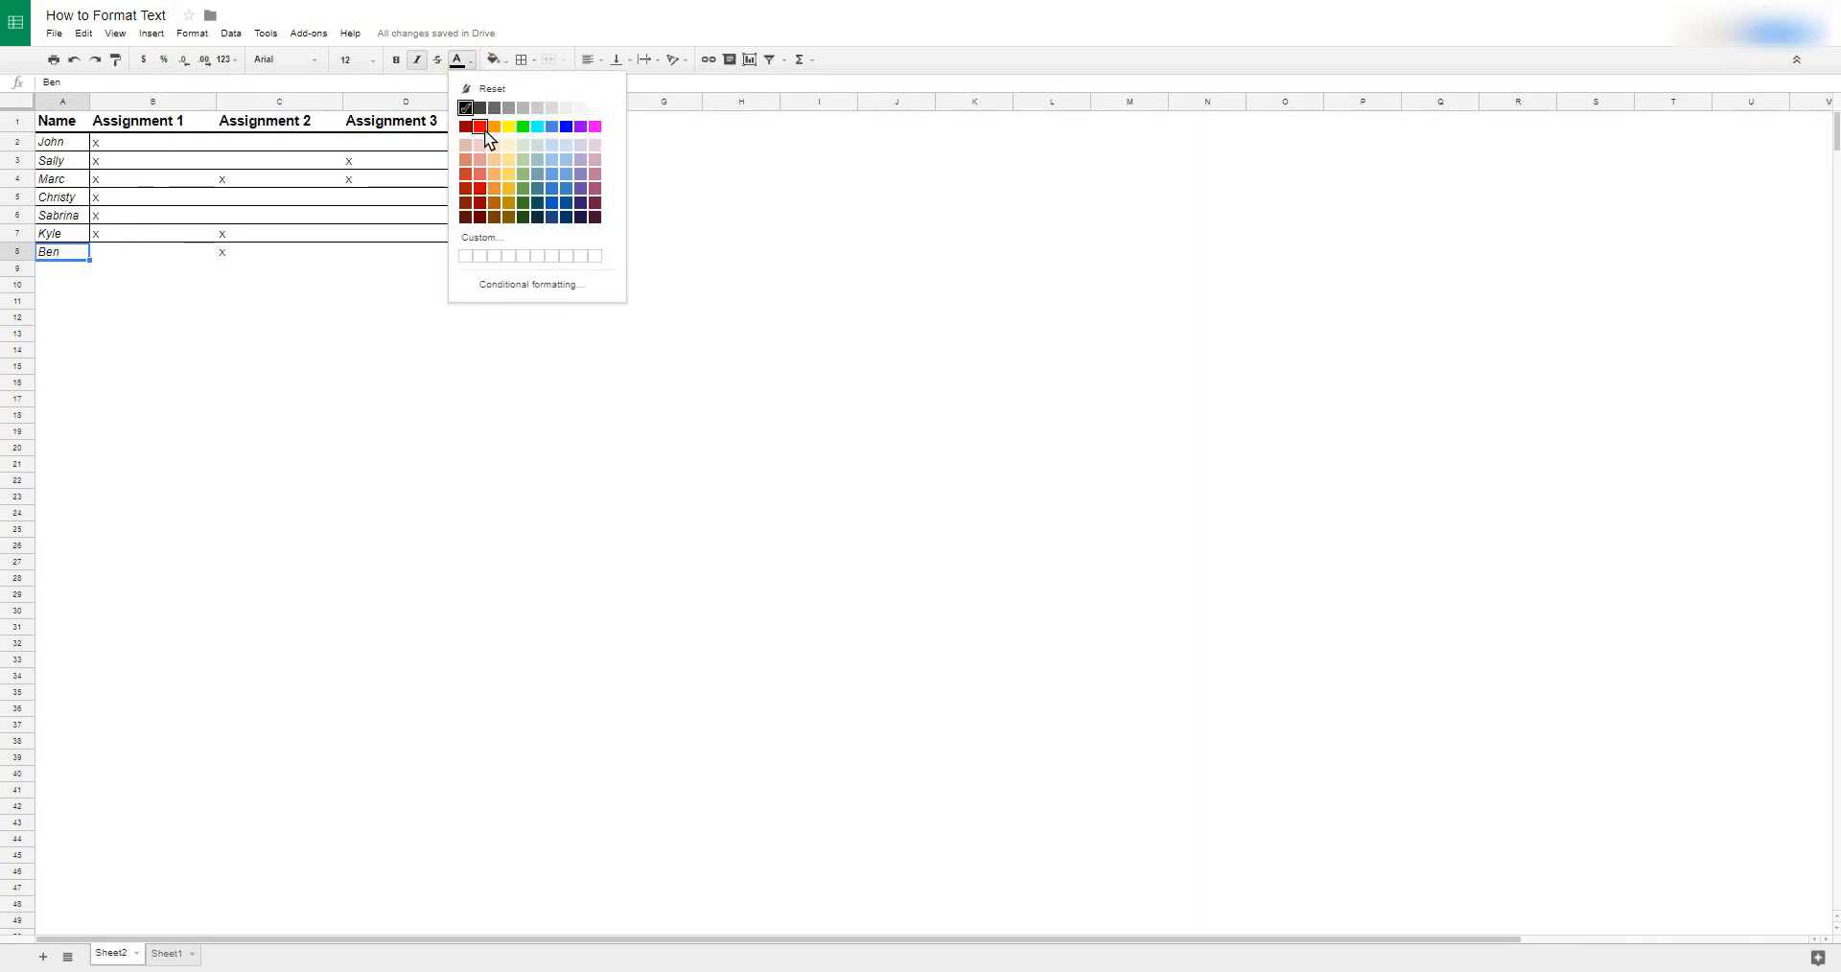
{"action": "left_click", "coordinate": [479, 126]}
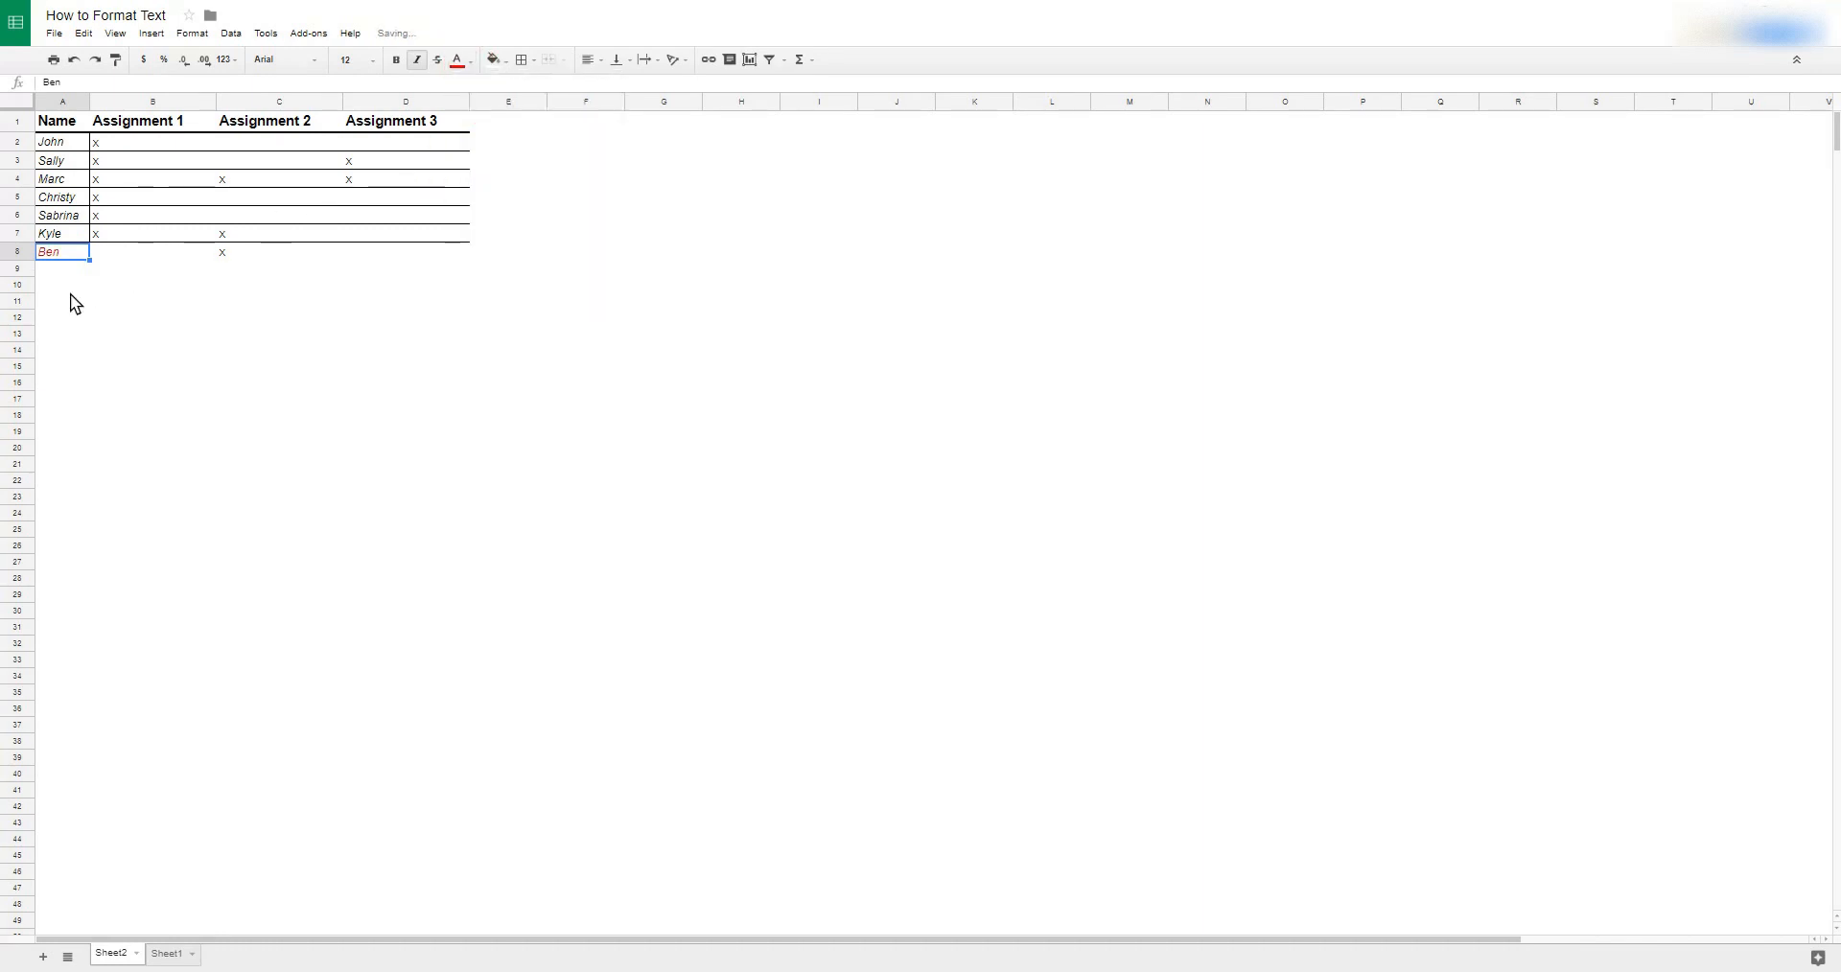
{"action": "left_click", "coordinate": [69, 179]}
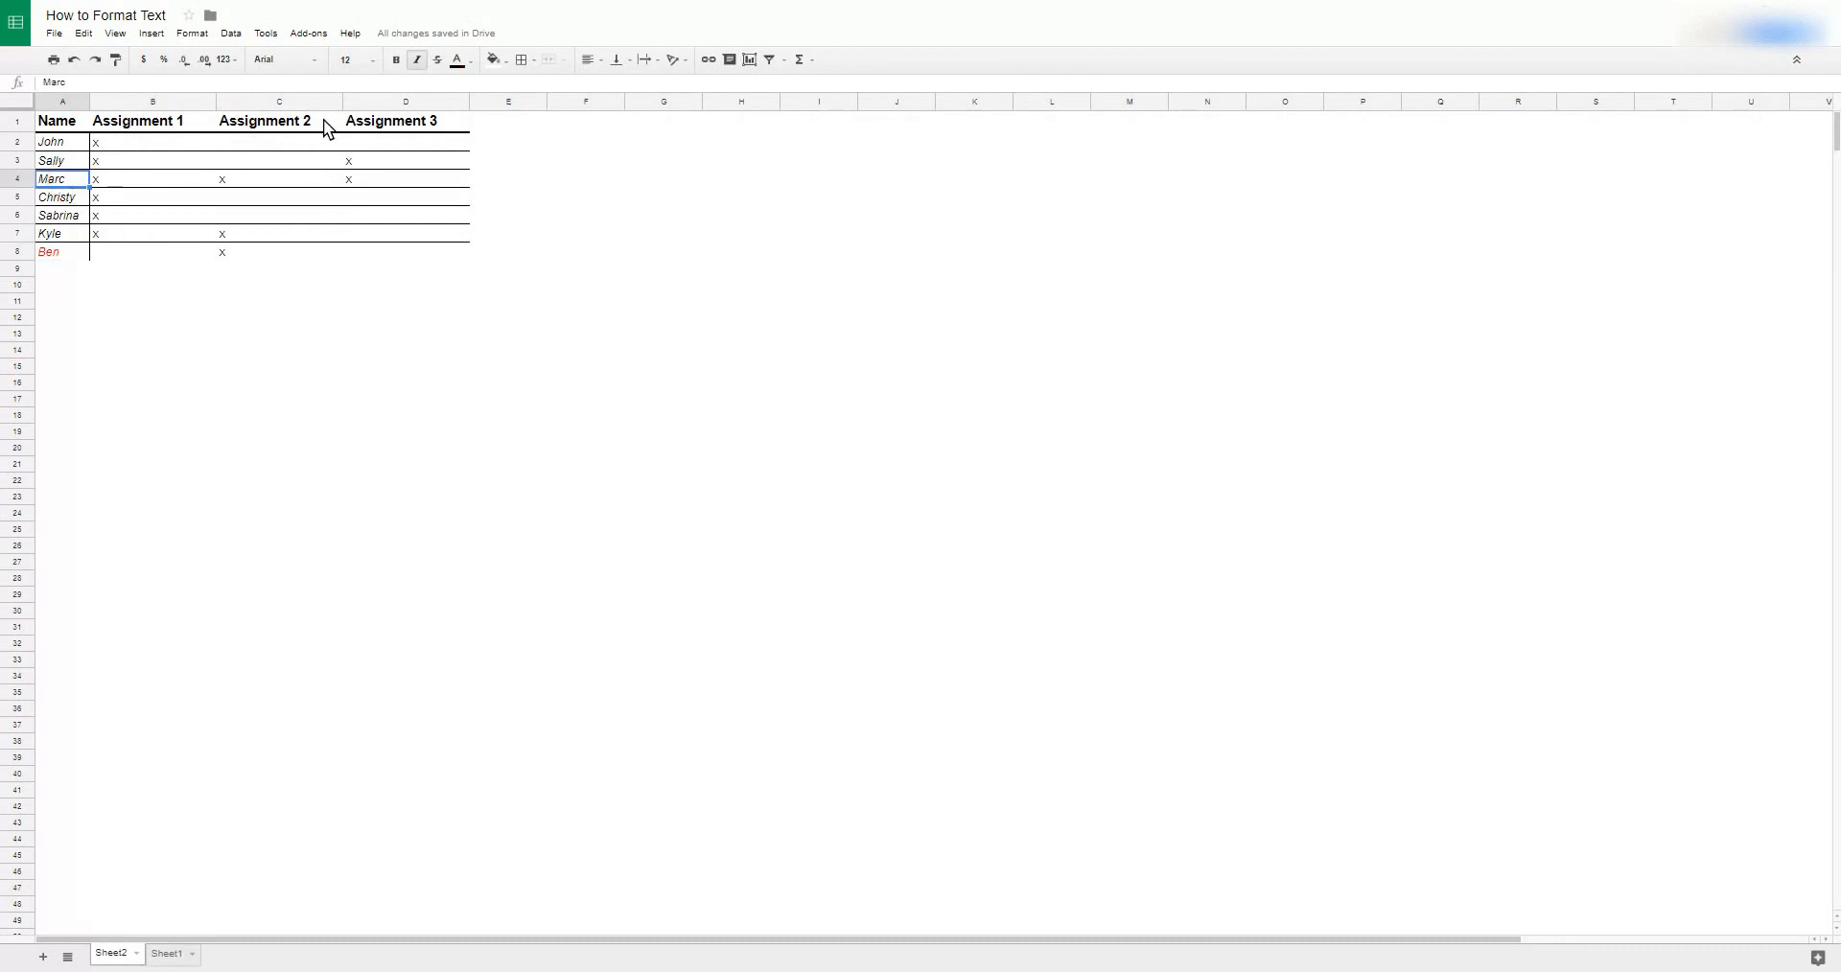
{"action": "left_click", "coordinate": [469, 67]}
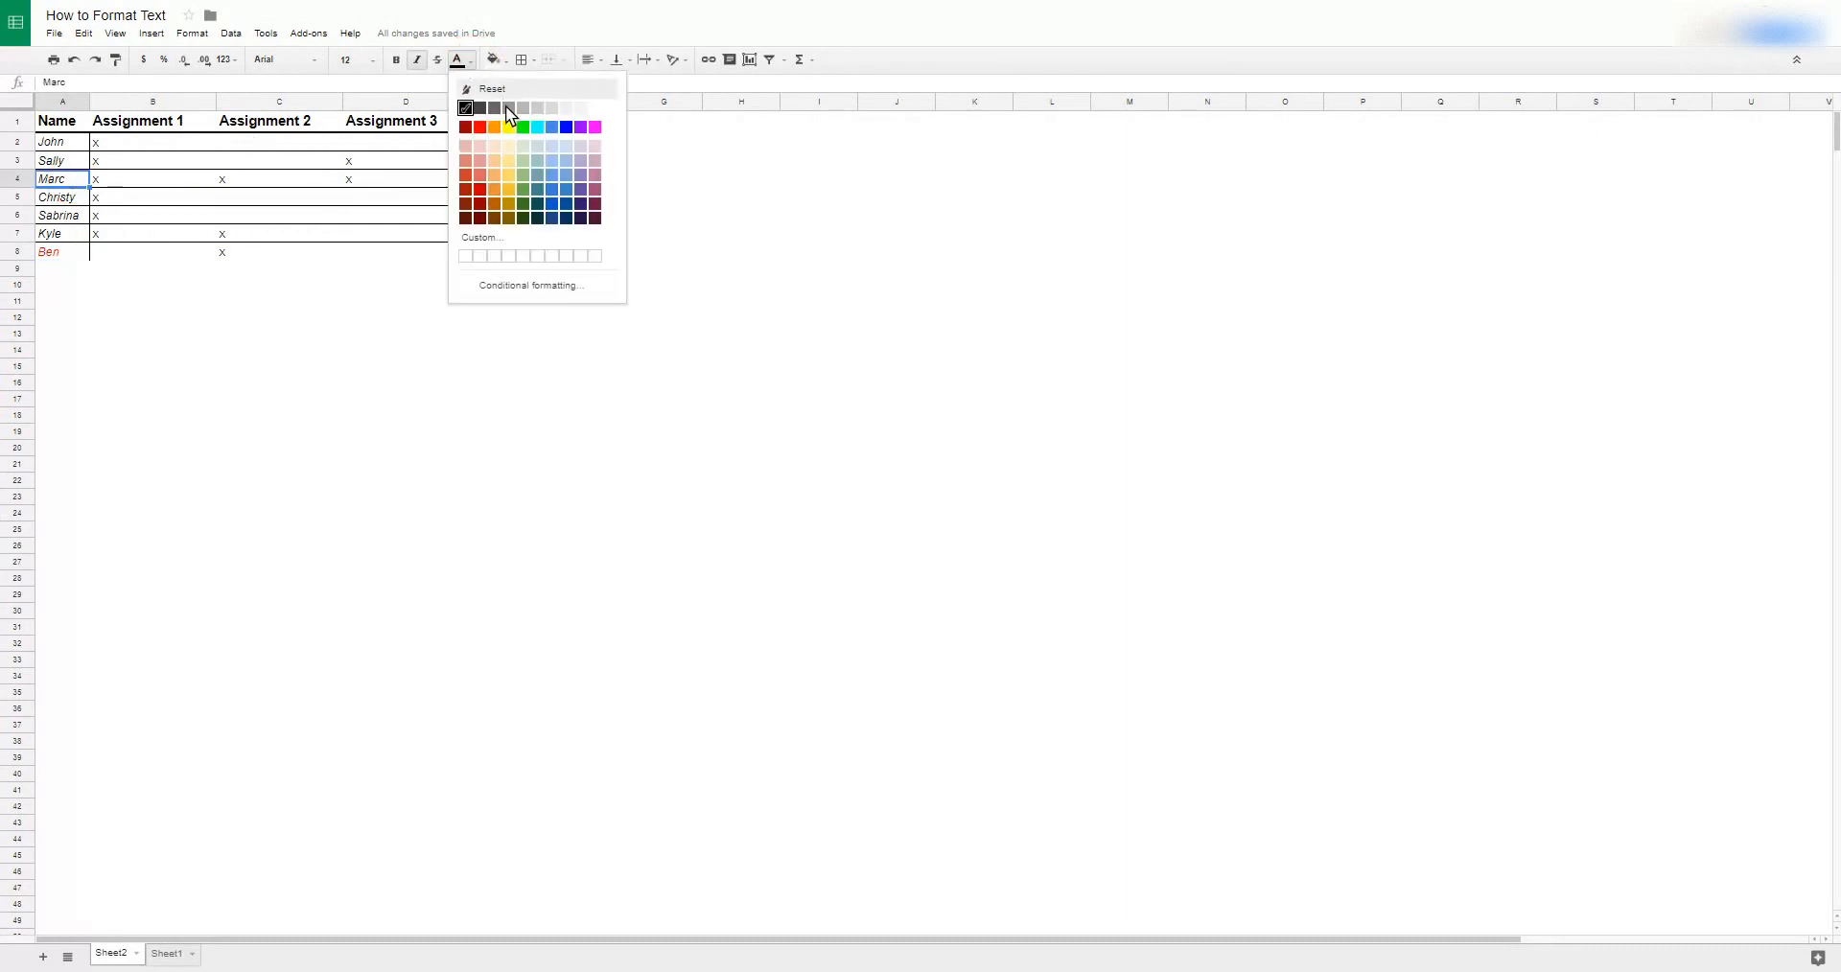
{"action": "left_click", "coordinate": [521, 128]}
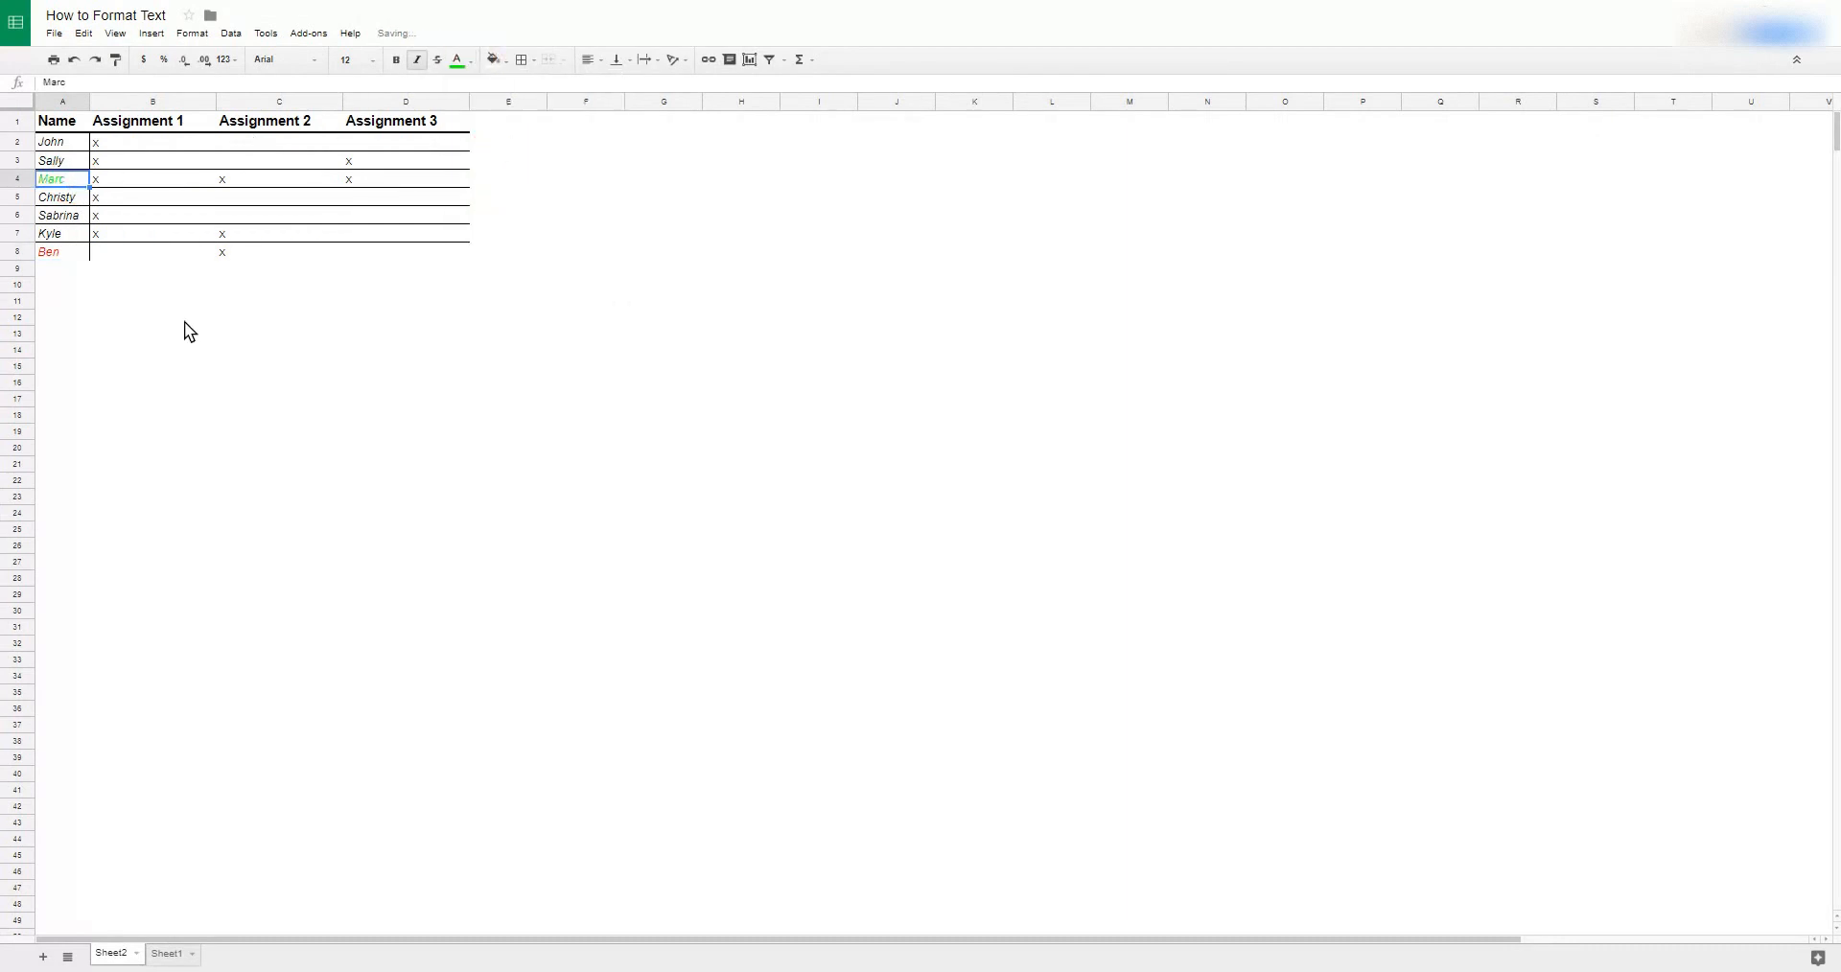
{"action": "left_click", "coordinate": [184, 321]}
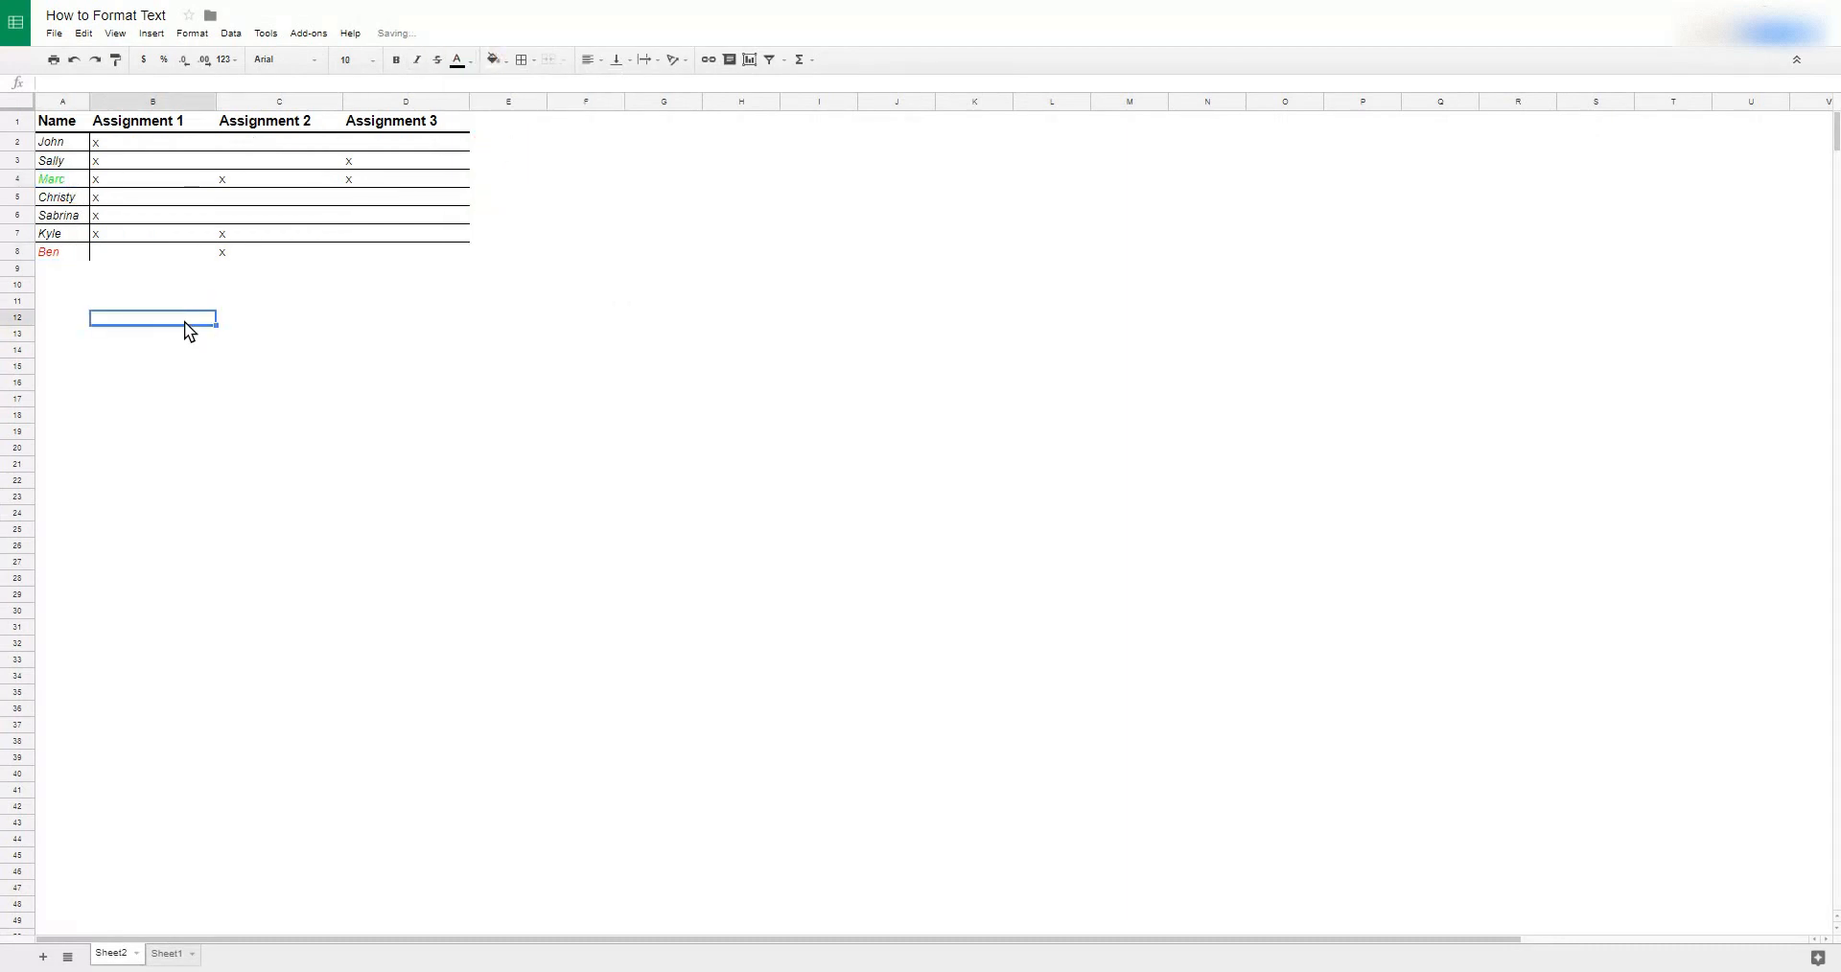
Check the example table on Sheet1, return to Sheet2 and set the font of header cells A1:D1 to Chango
{"action": "left_click", "coordinate": [171, 955]}
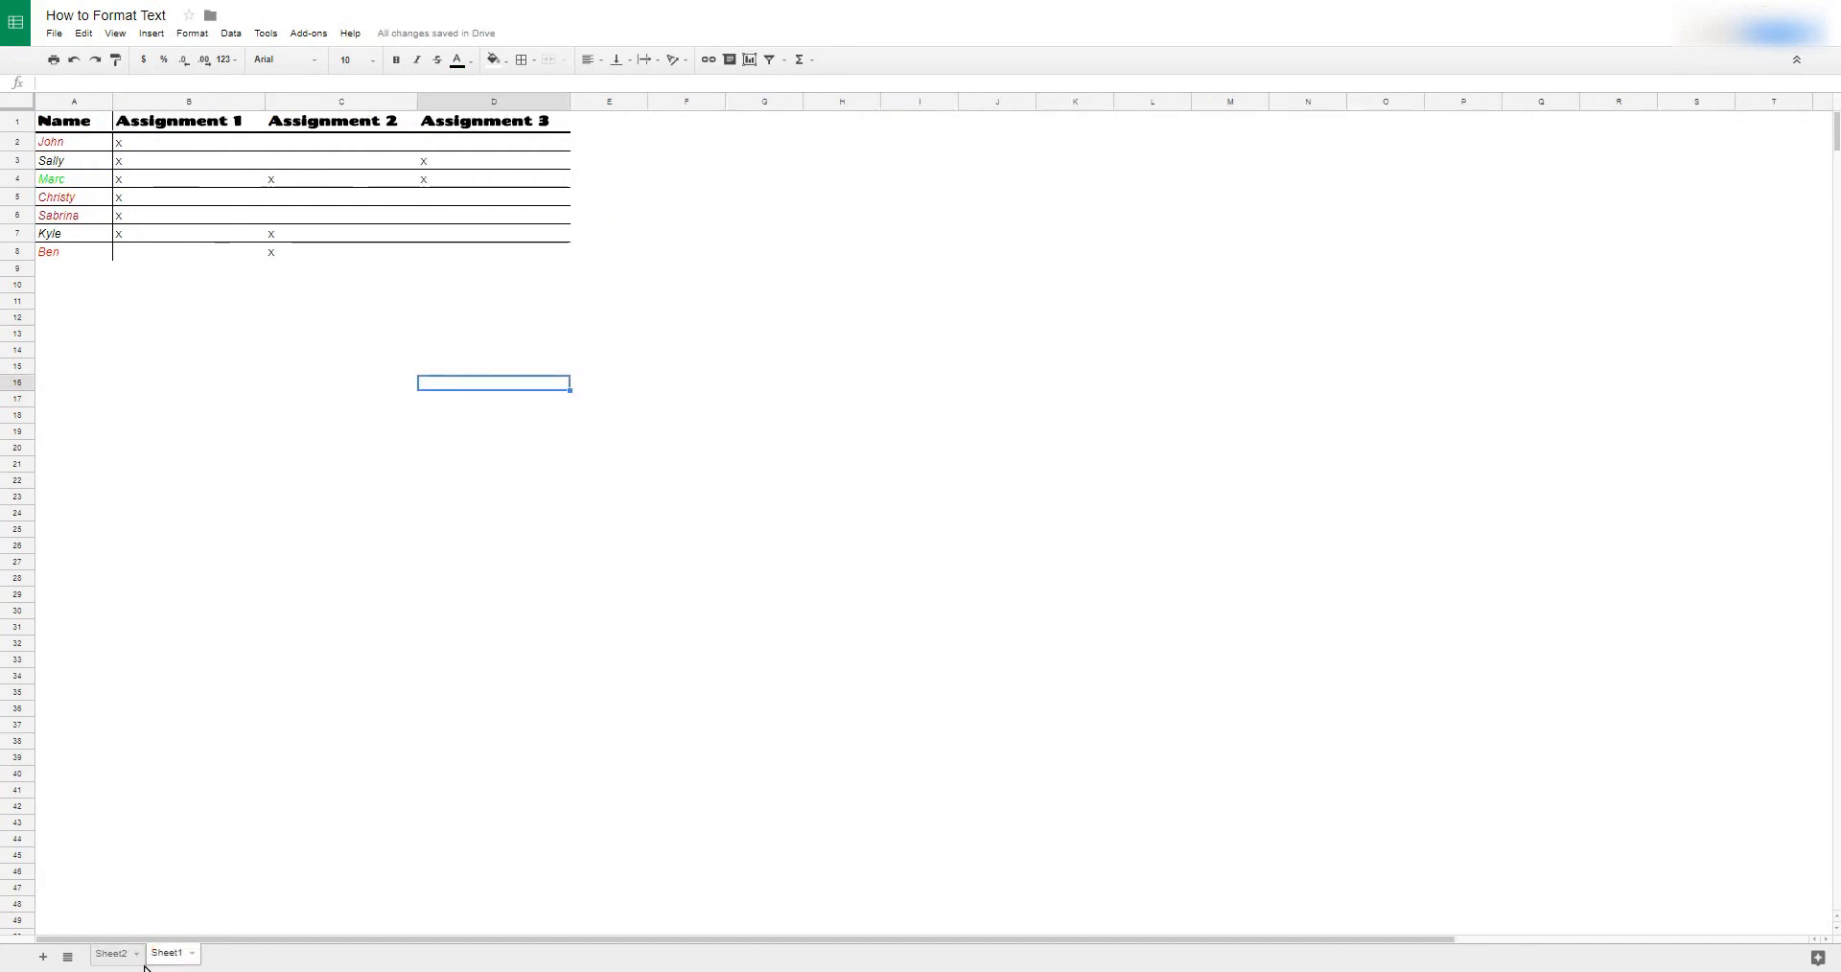
{"action": "left_click", "coordinate": [112, 958]}
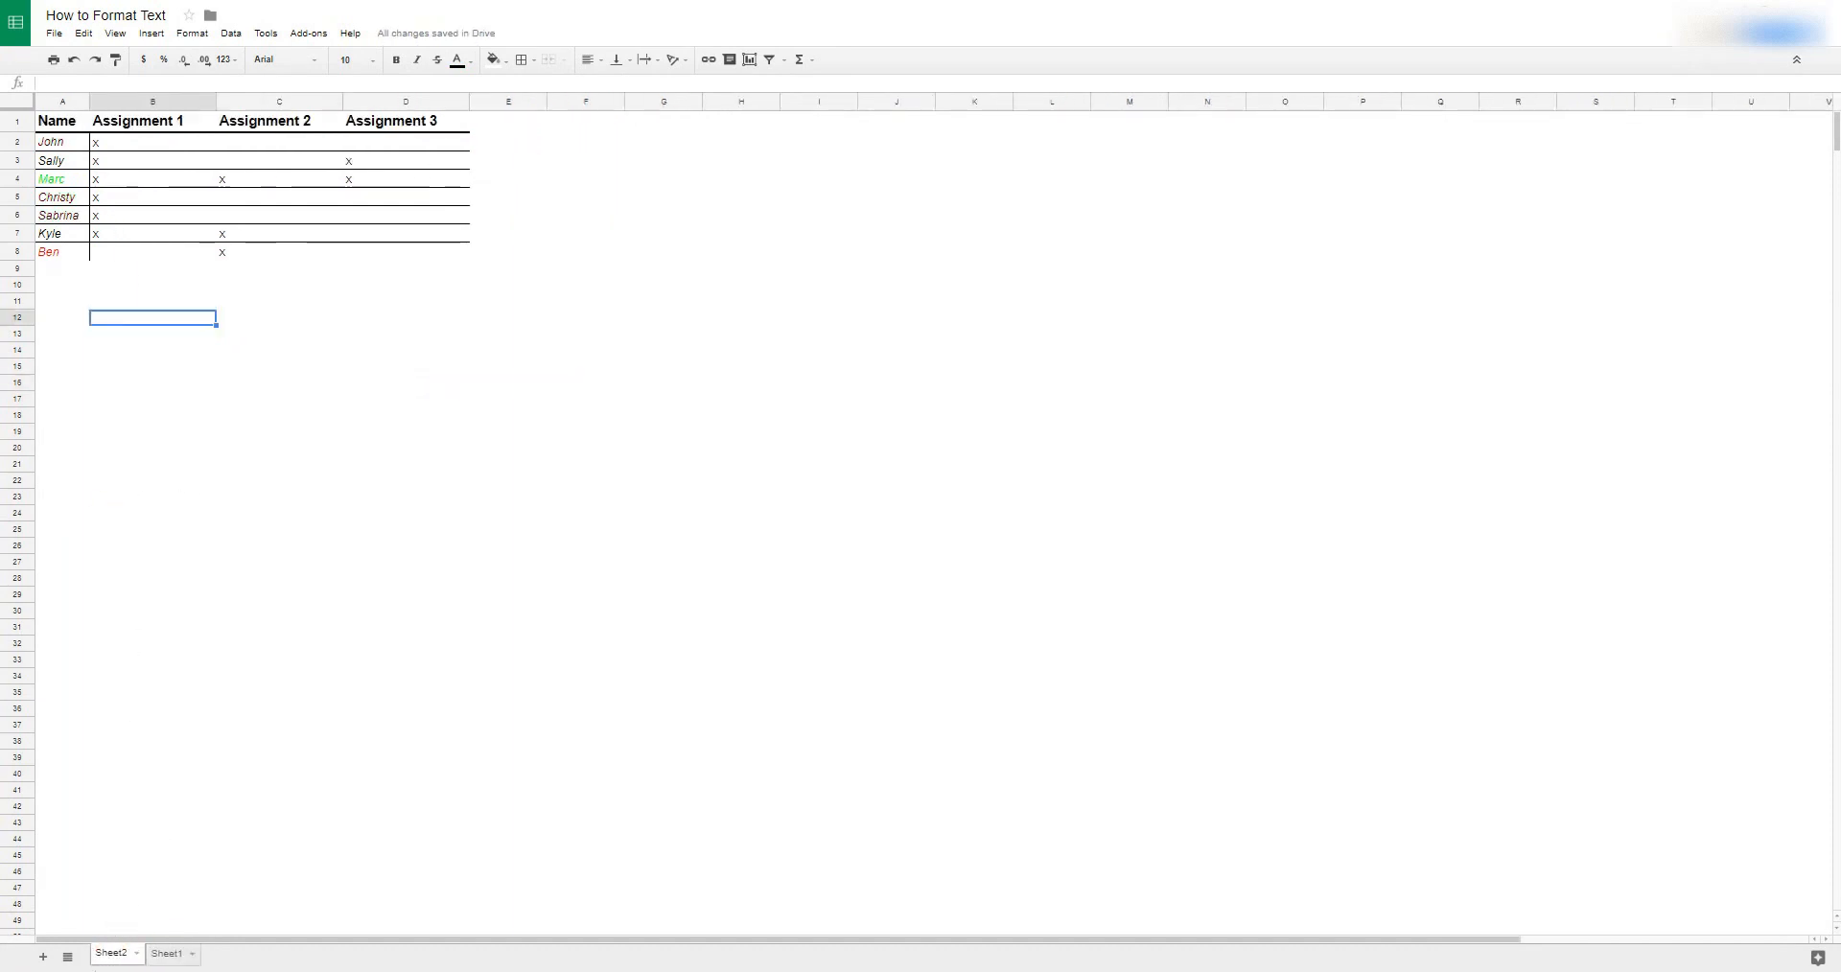
{"action": "left_click_drag", "start_coordinate": [69, 124], "coordinate": [379, 123]}
{"action": "left_click", "coordinate": [317, 61]}
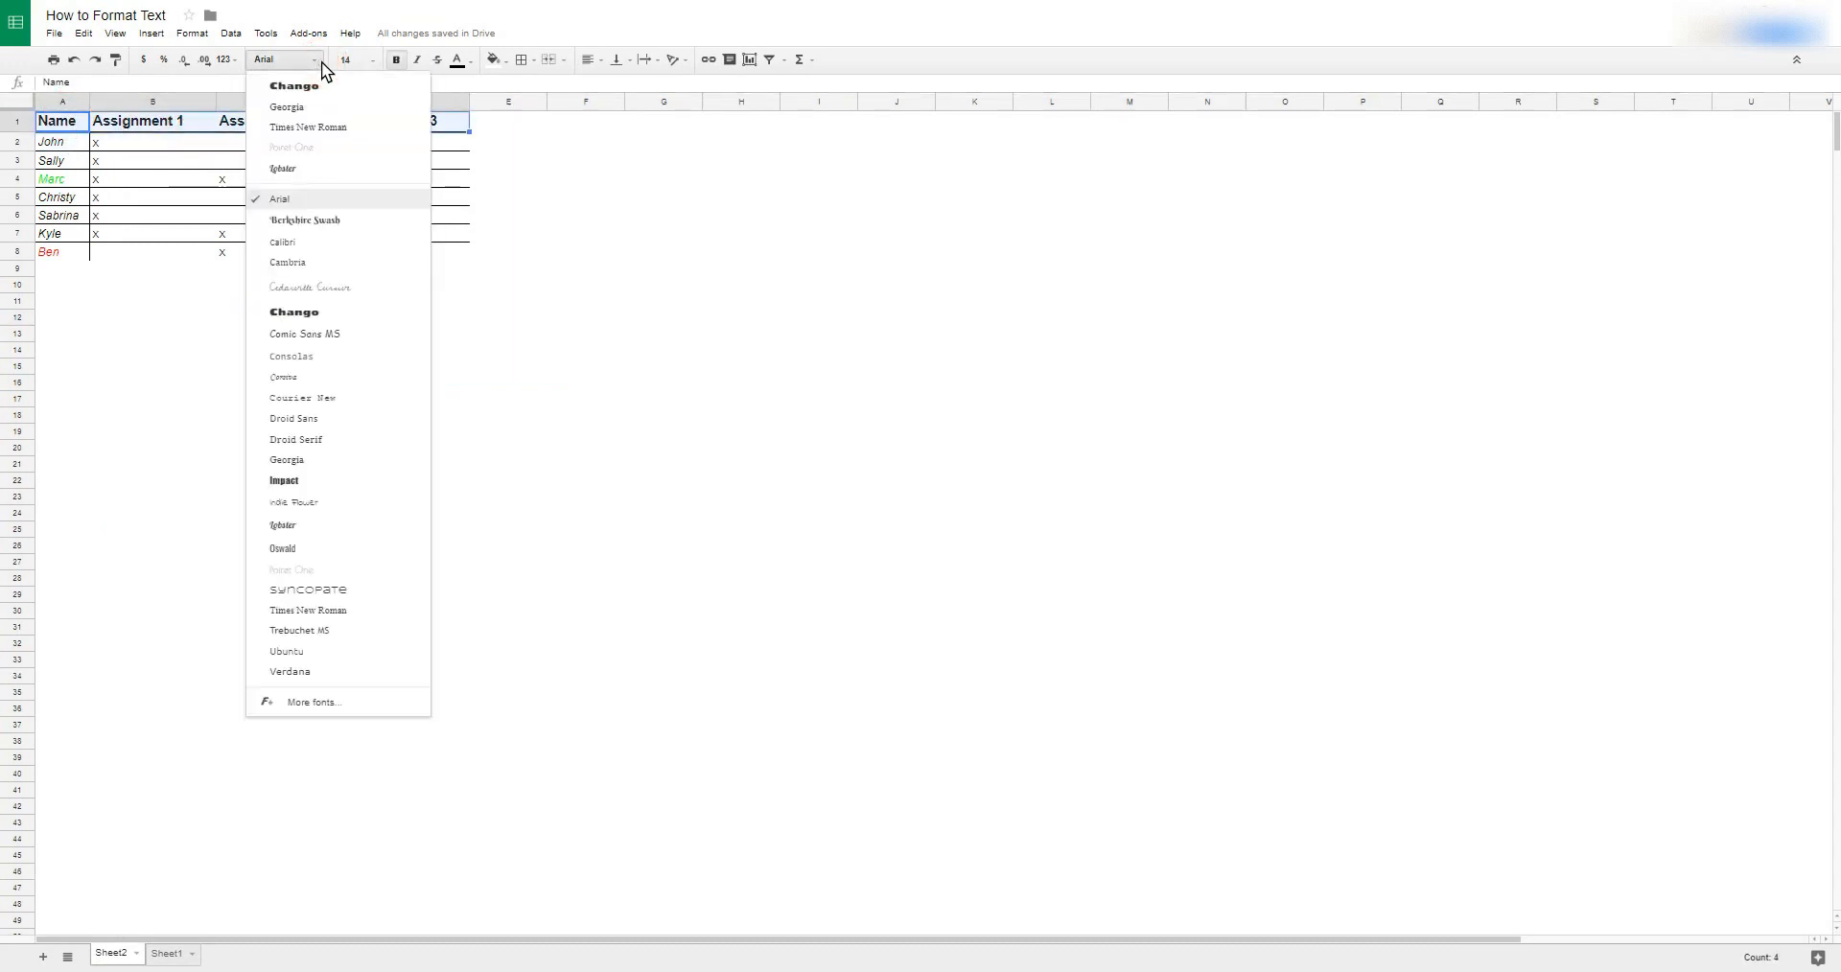
{"action": "left_click", "coordinate": [293, 313]}
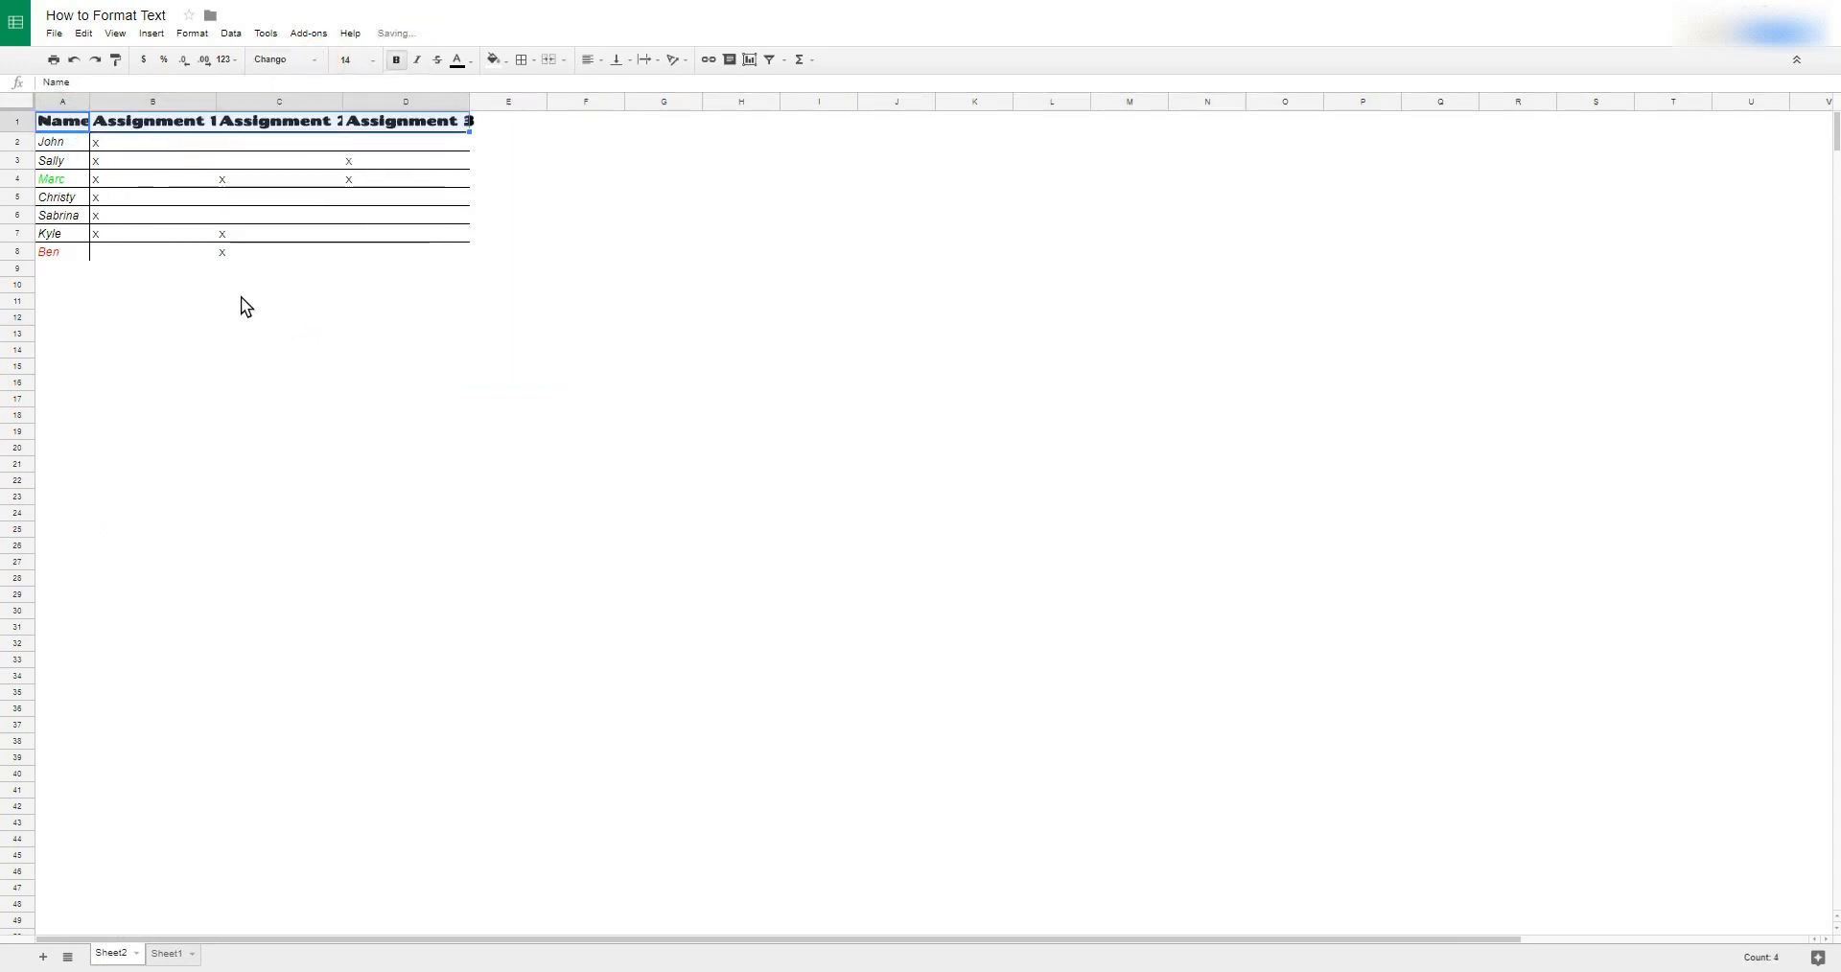
Widen columns B to D together to an equal width that leaves room around the Assignment headers
{"action": "left_click_drag", "start_coordinate": [383, 100], "coordinate": [196, 100]}
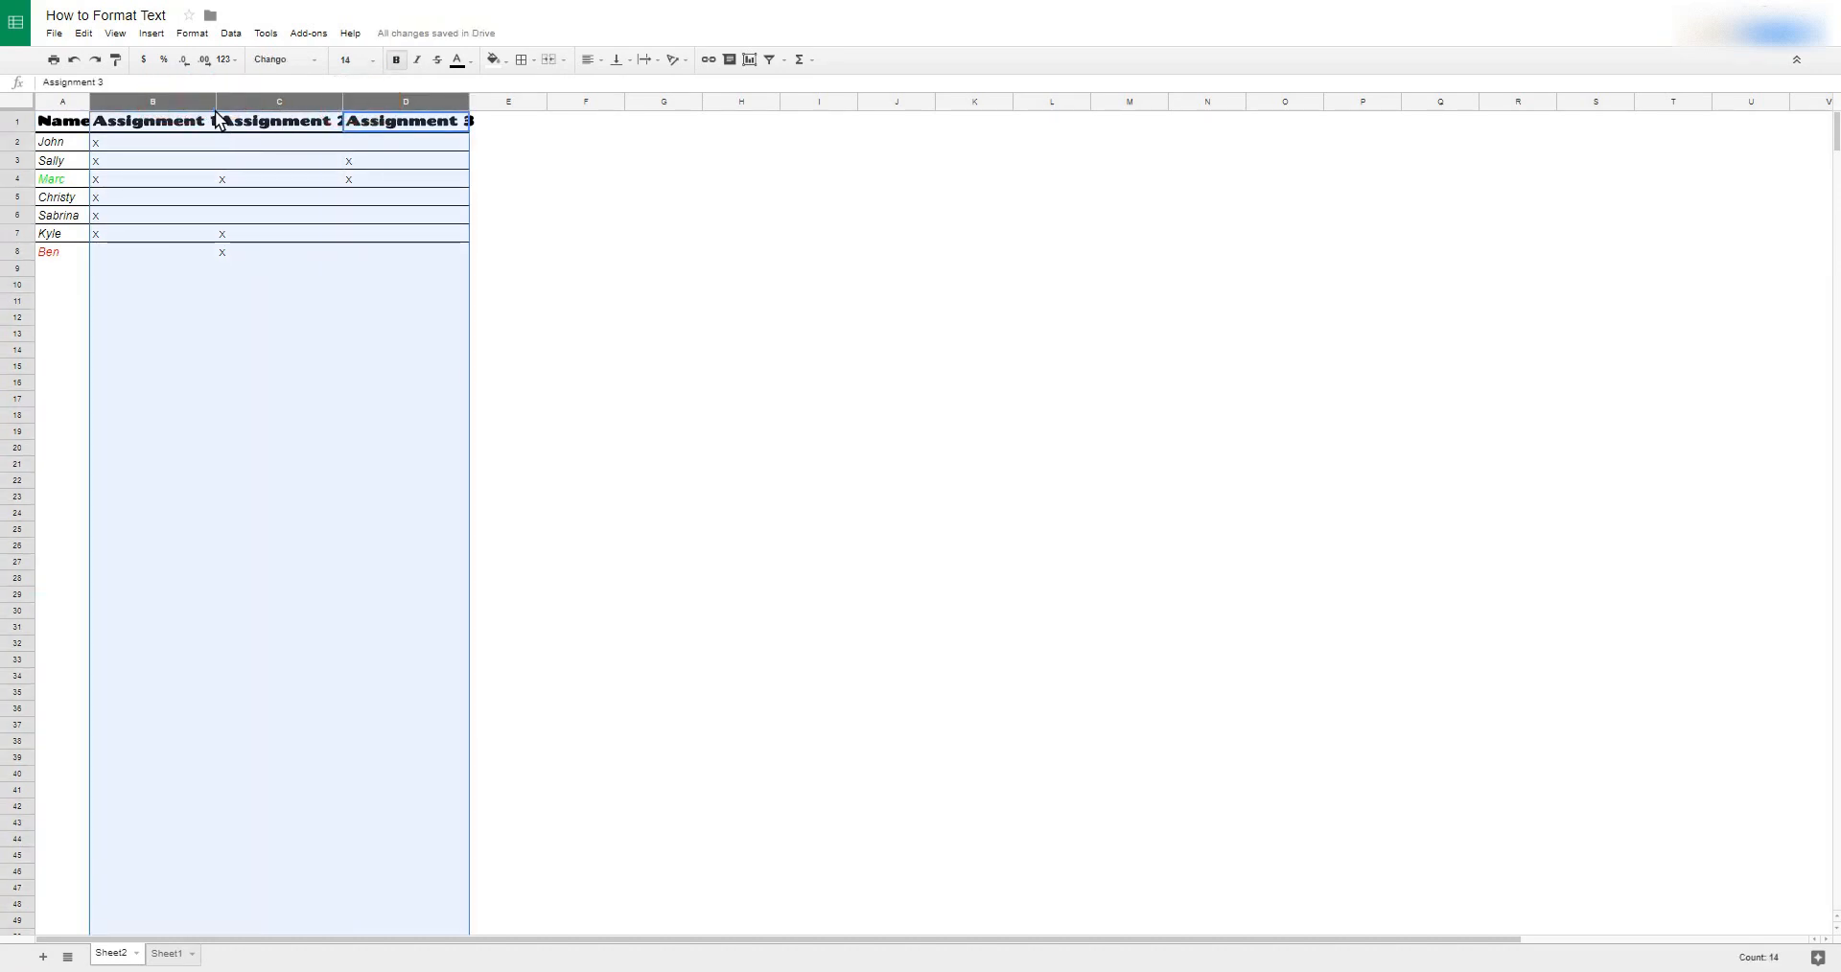
{"action": "mouse_move", "coordinate": [215, 106]}
{"action": "left_mouse_down"}
{"action": "mouse_move", "coordinate": [239, 103]}
{"action": "mouse_move", "coordinate": [190, 104]}
{"action": "mouse_move", "coordinate": [209, 102]}
{"action": "left_mouse_up"}
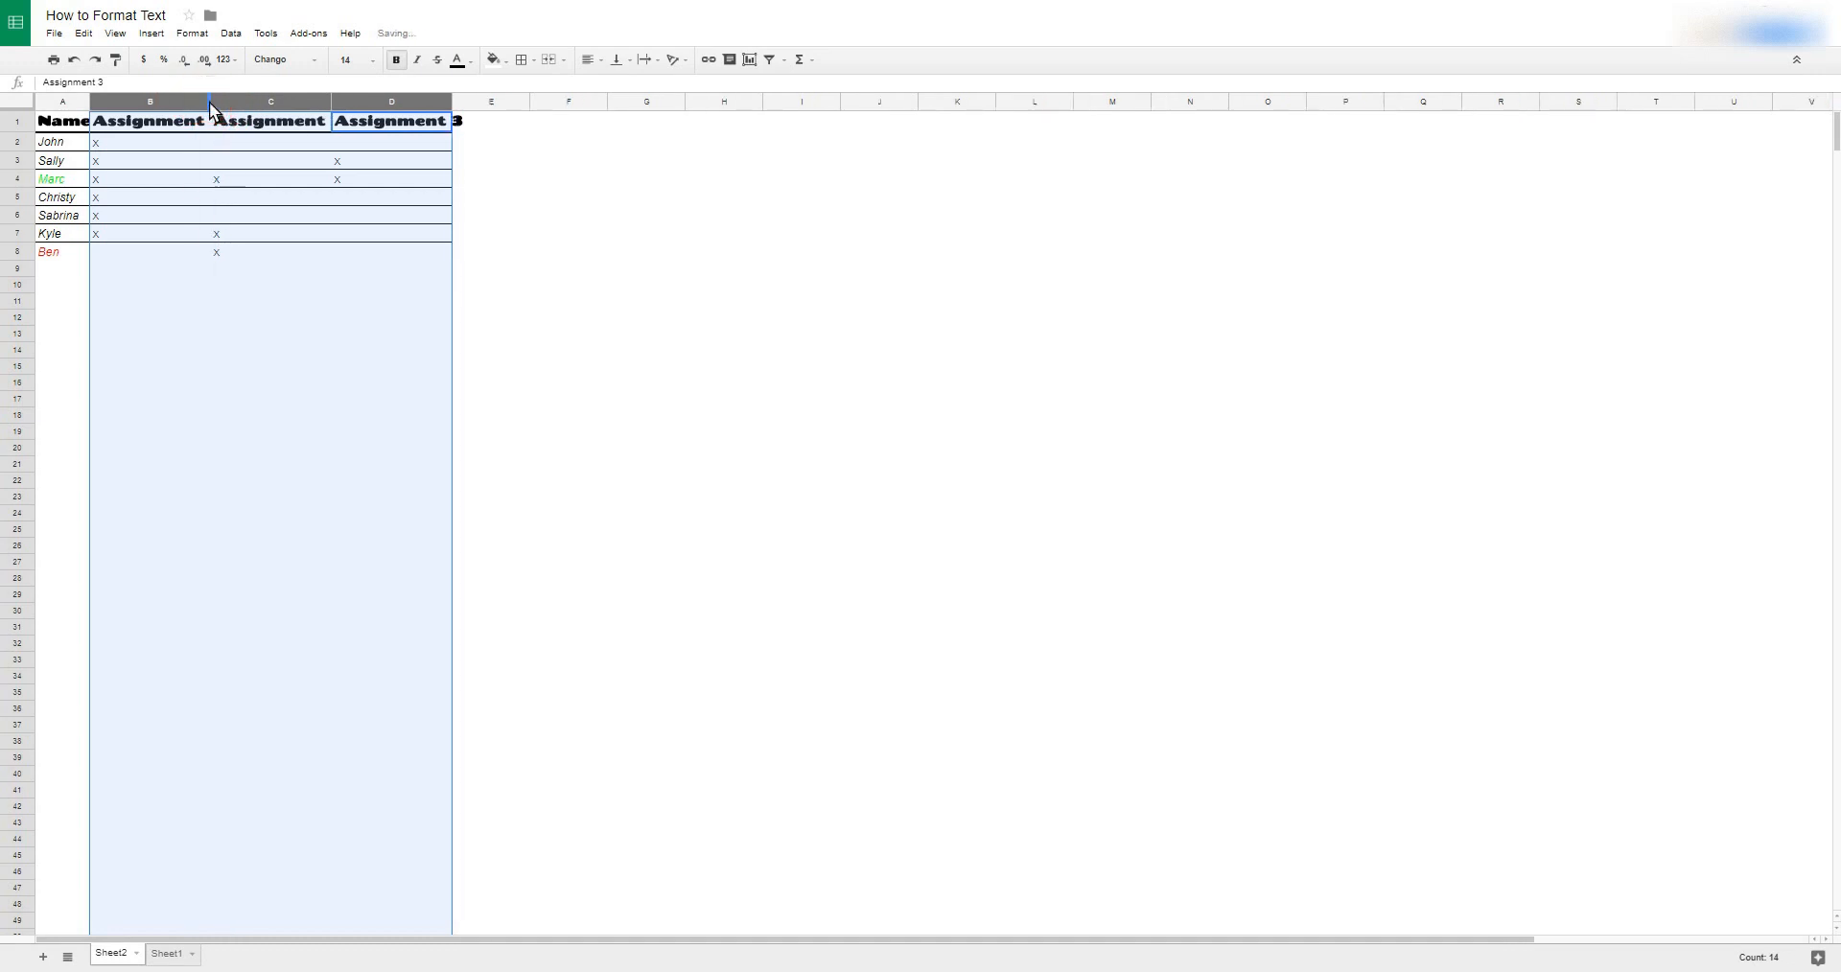
{"action": "double_click", "coordinate": [209, 102]}
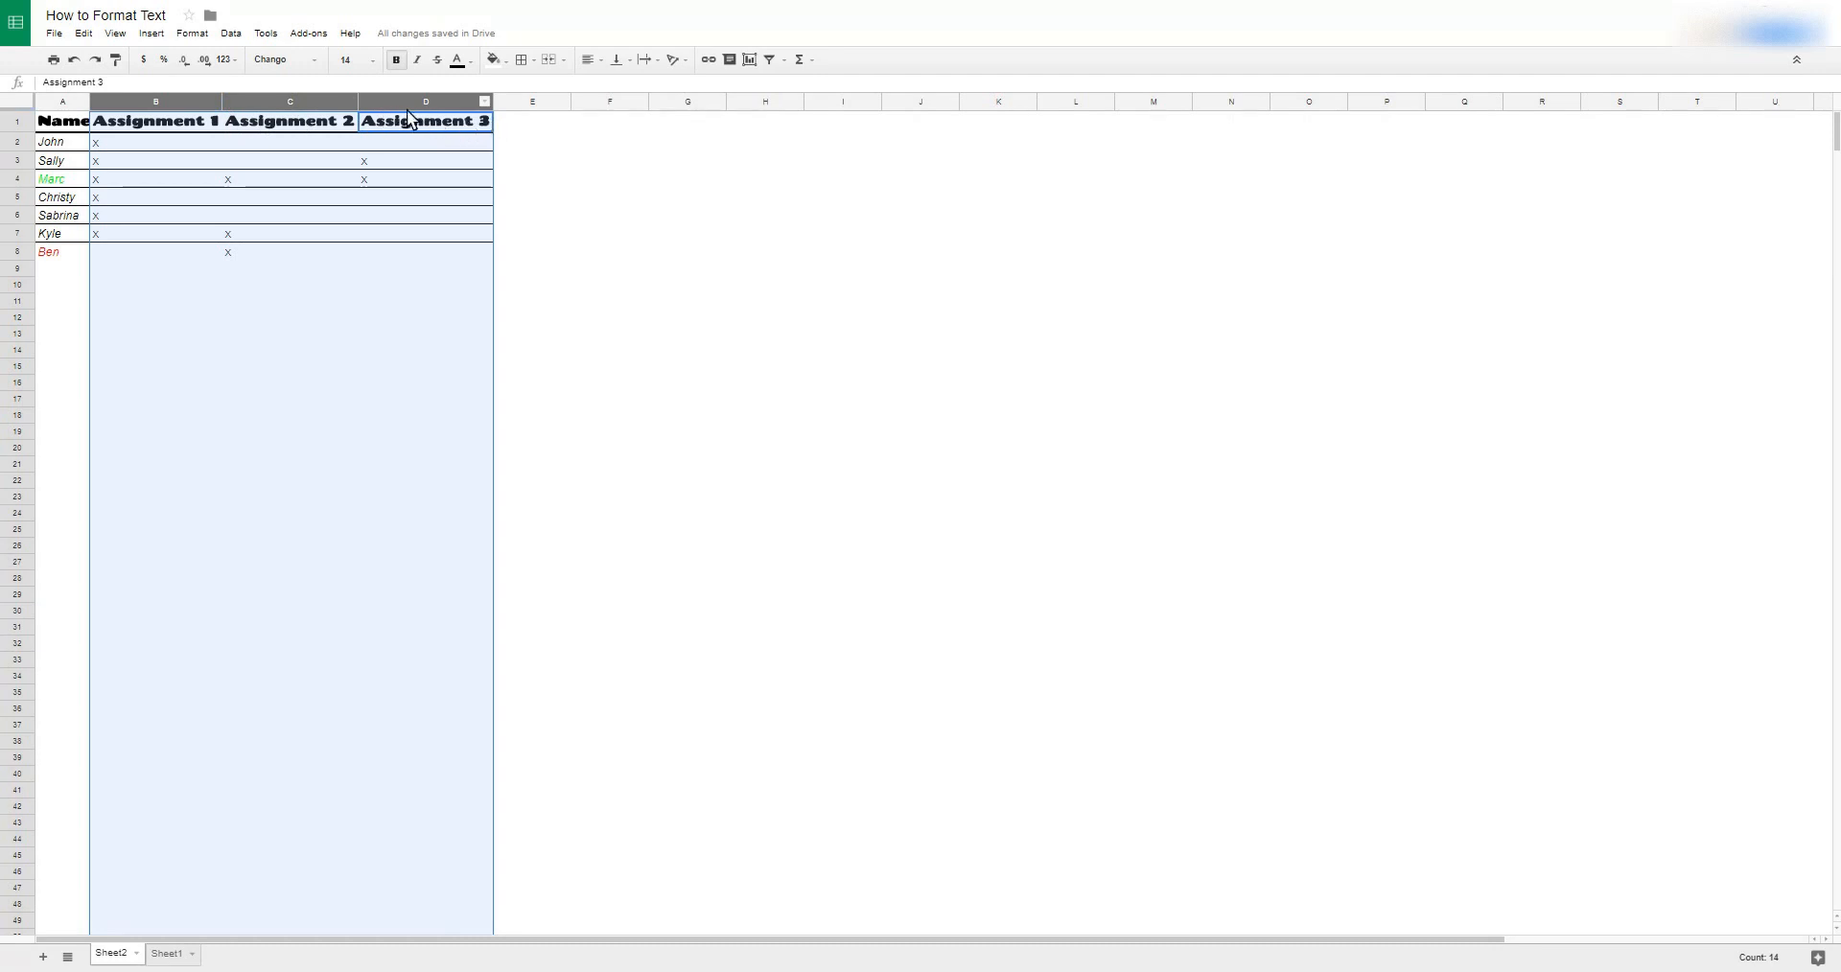
{"action": "left_click_drag", "start_coordinate": [225, 102], "coordinate": [240, 104]}
{"action": "left_click", "coordinate": [209, 158]}
{"action": "left_click", "coordinate": [213, 100]}
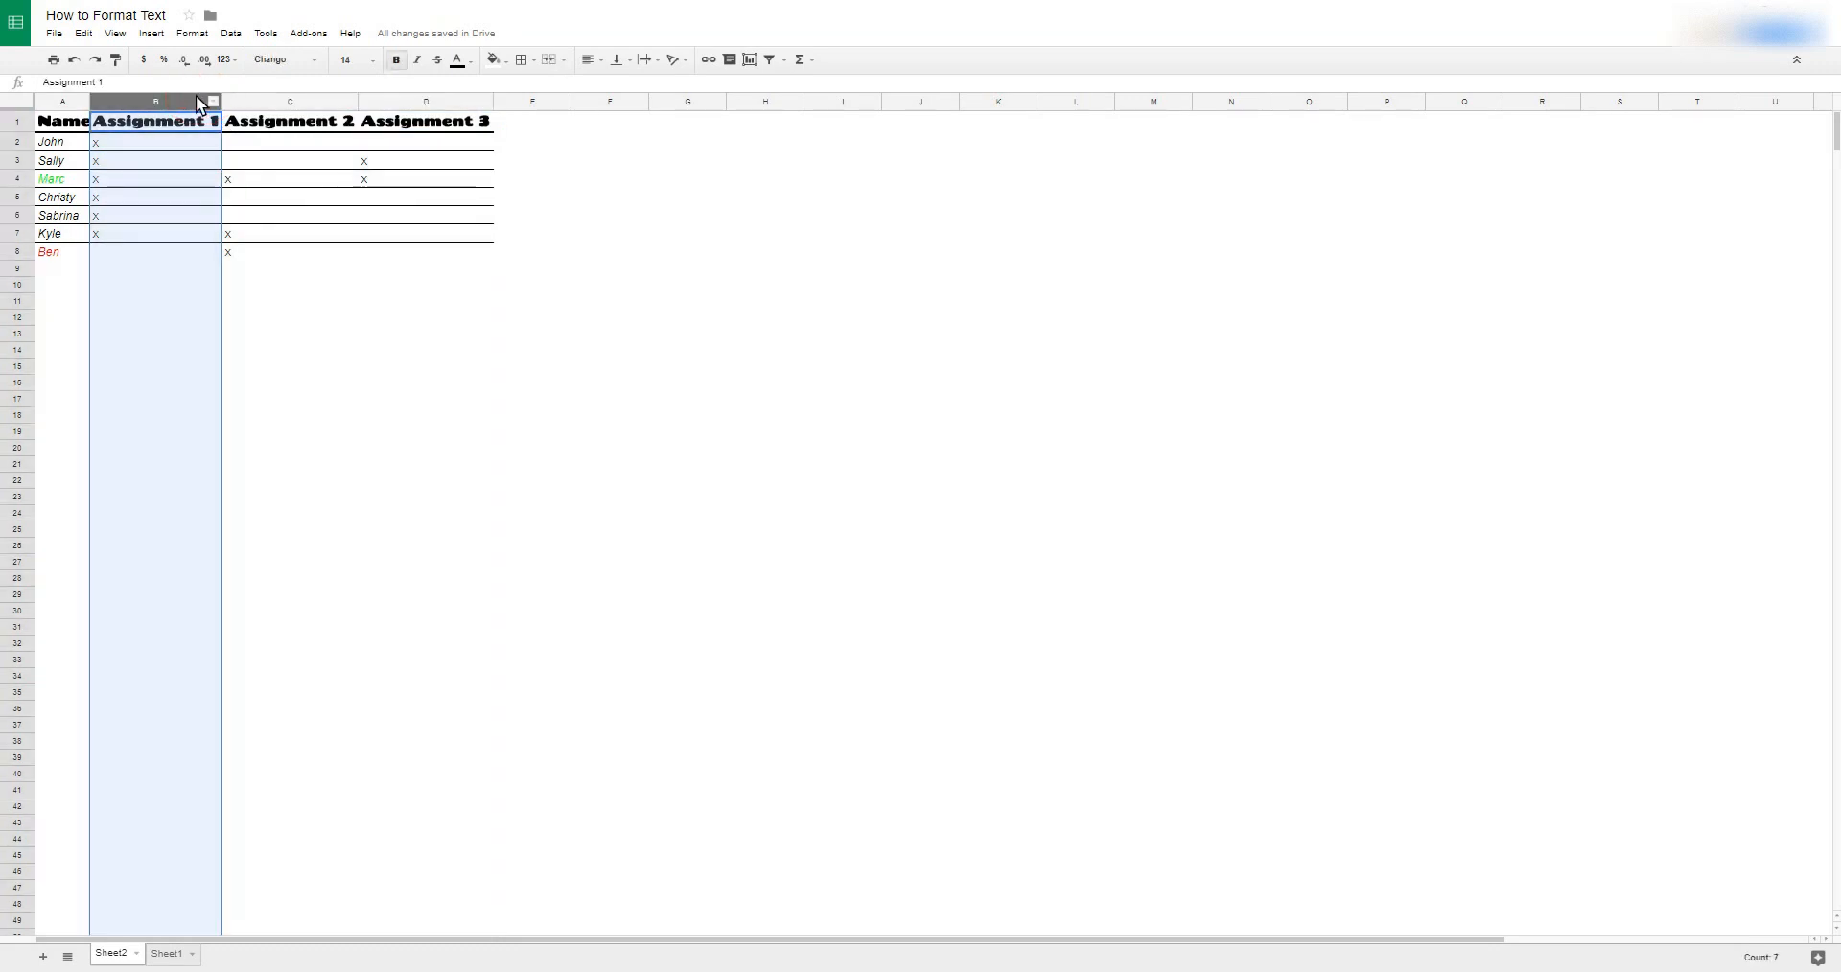
{"action": "left_click", "coordinate": [246, 100], "text": "shift"}
{"action": "left_click_drag", "start_coordinate": [267, 108], "coordinate": [375, 102]}
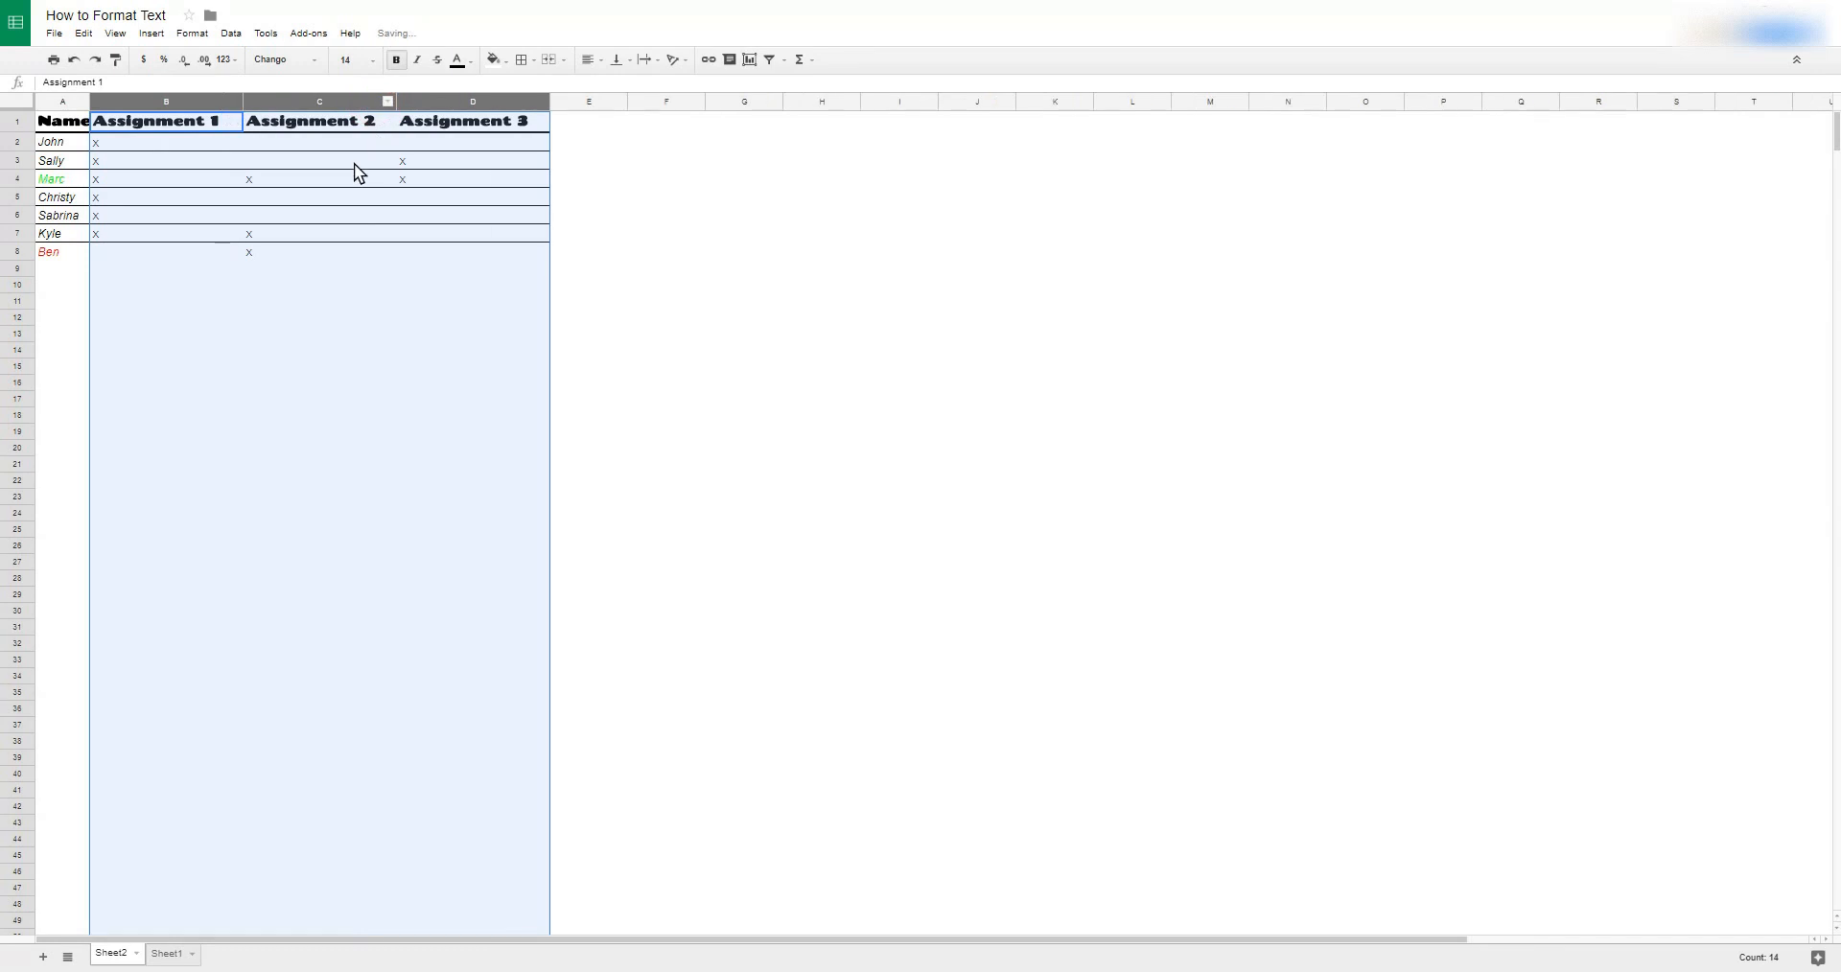
{"action": "left_click", "coordinate": [240, 307]}
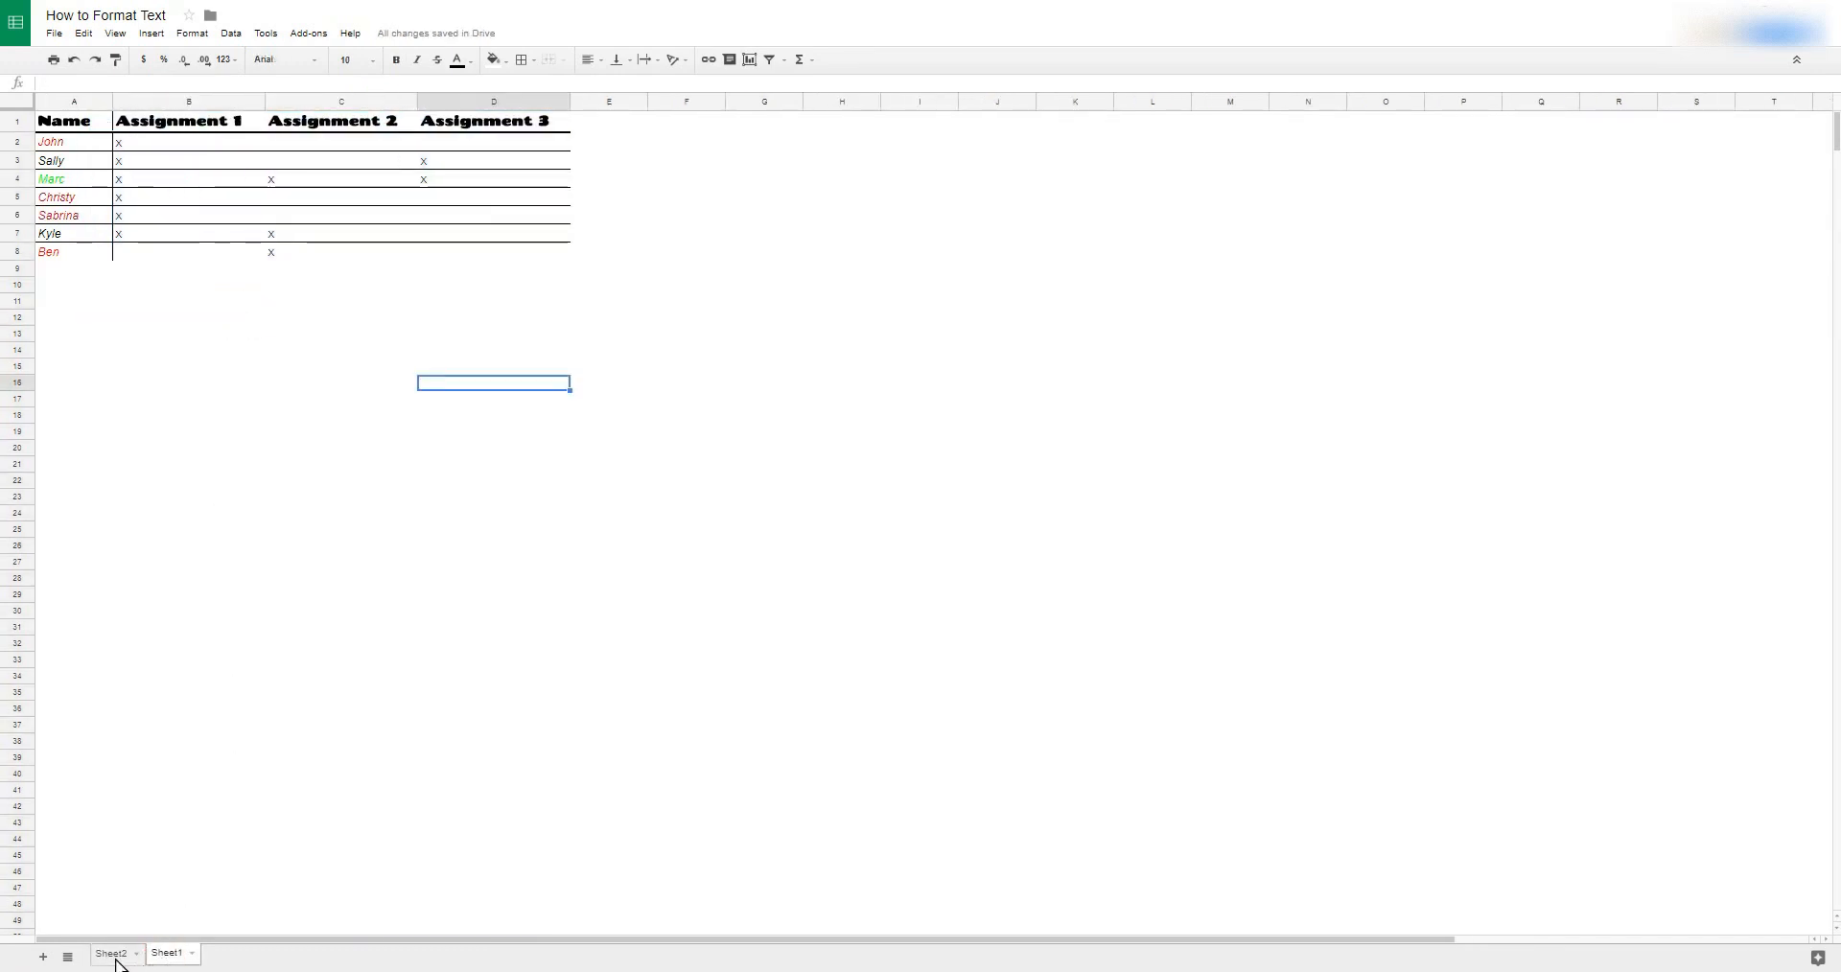
Center the x marks in B2:D8 horizontally and widen column A so its header fits
{"action": "left_click_drag", "start_coordinate": [112, 142], "coordinate": [407, 259]}
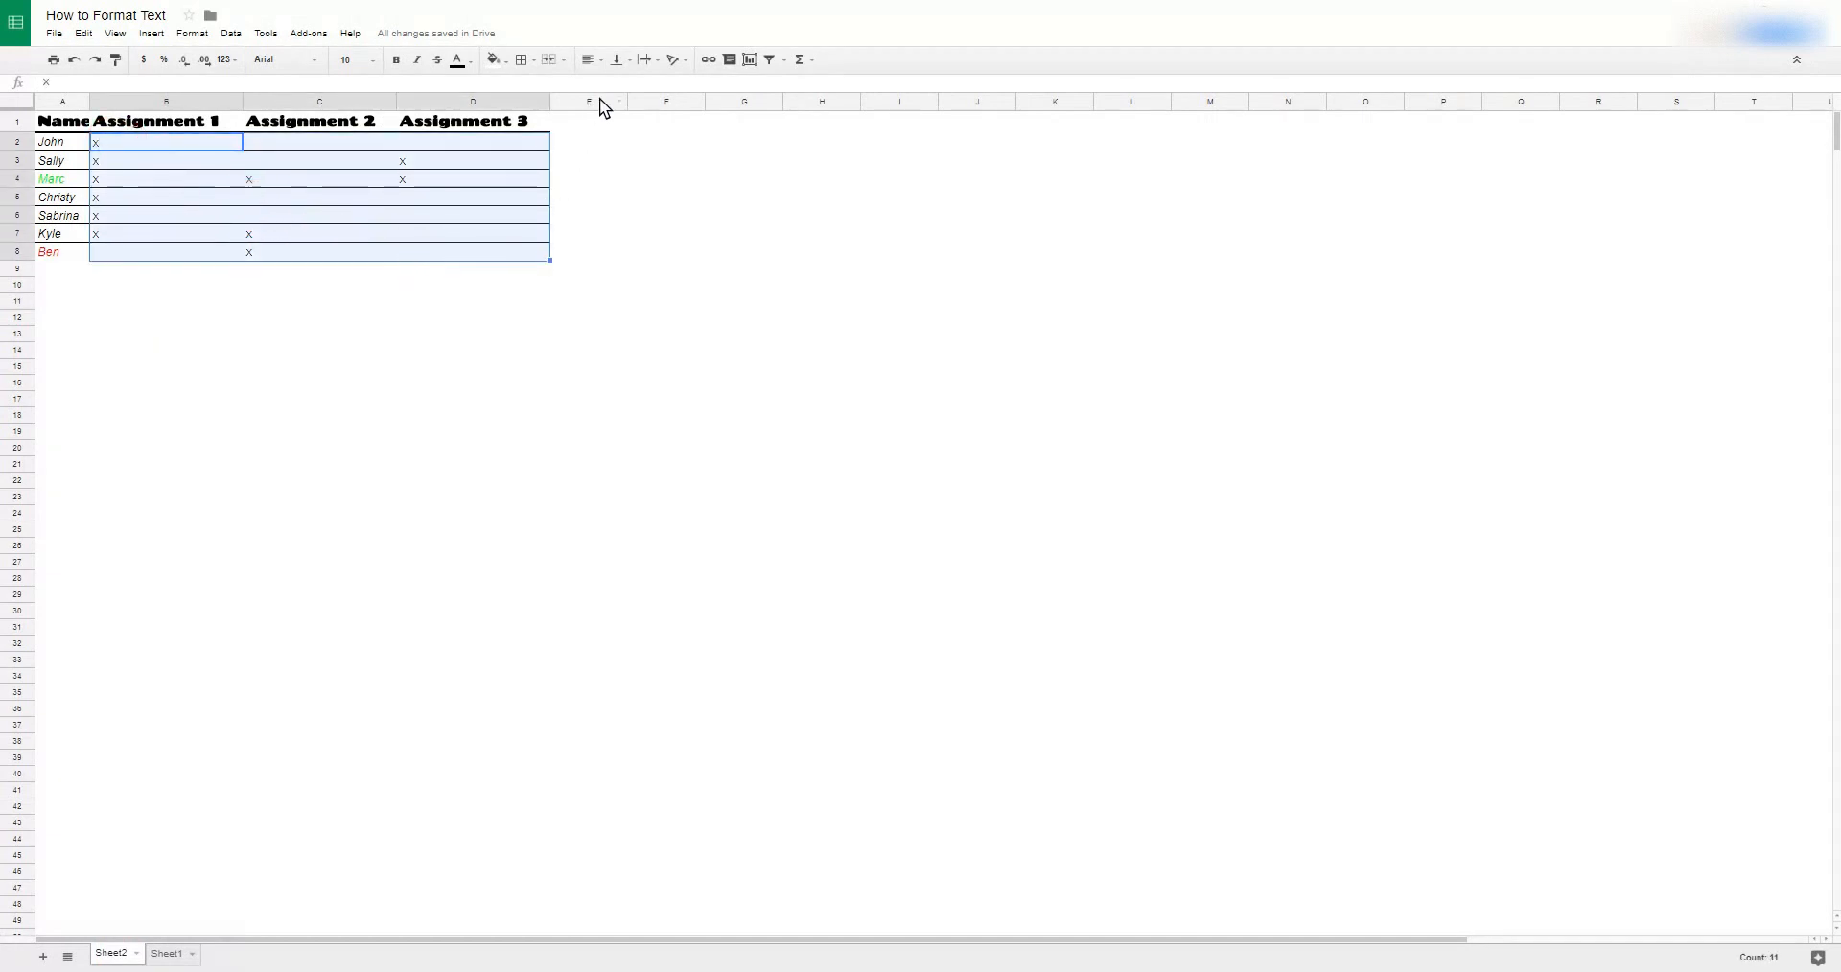
{"action": "left_click", "coordinate": [599, 60]}
{"action": "left_click", "coordinate": [616, 87]}
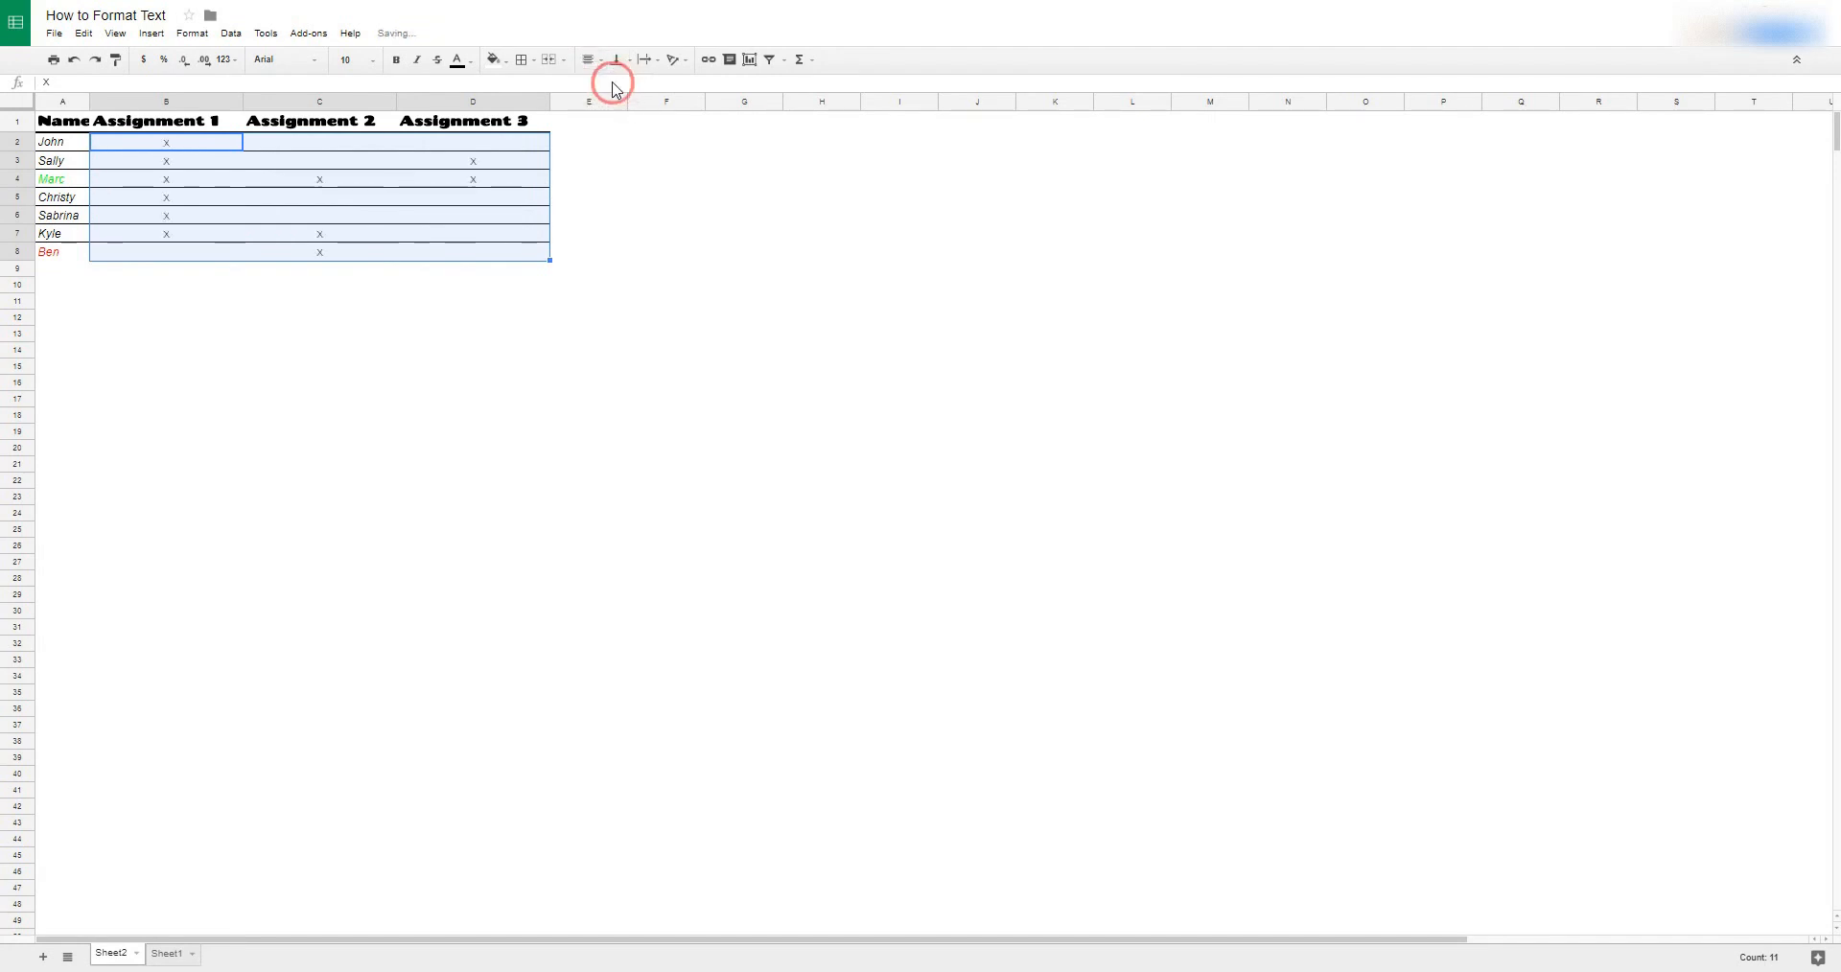
{"action": "left_click", "coordinate": [177, 316]}
{"action": "left_click_drag", "start_coordinate": [90, 101], "coordinate": [137, 99]}
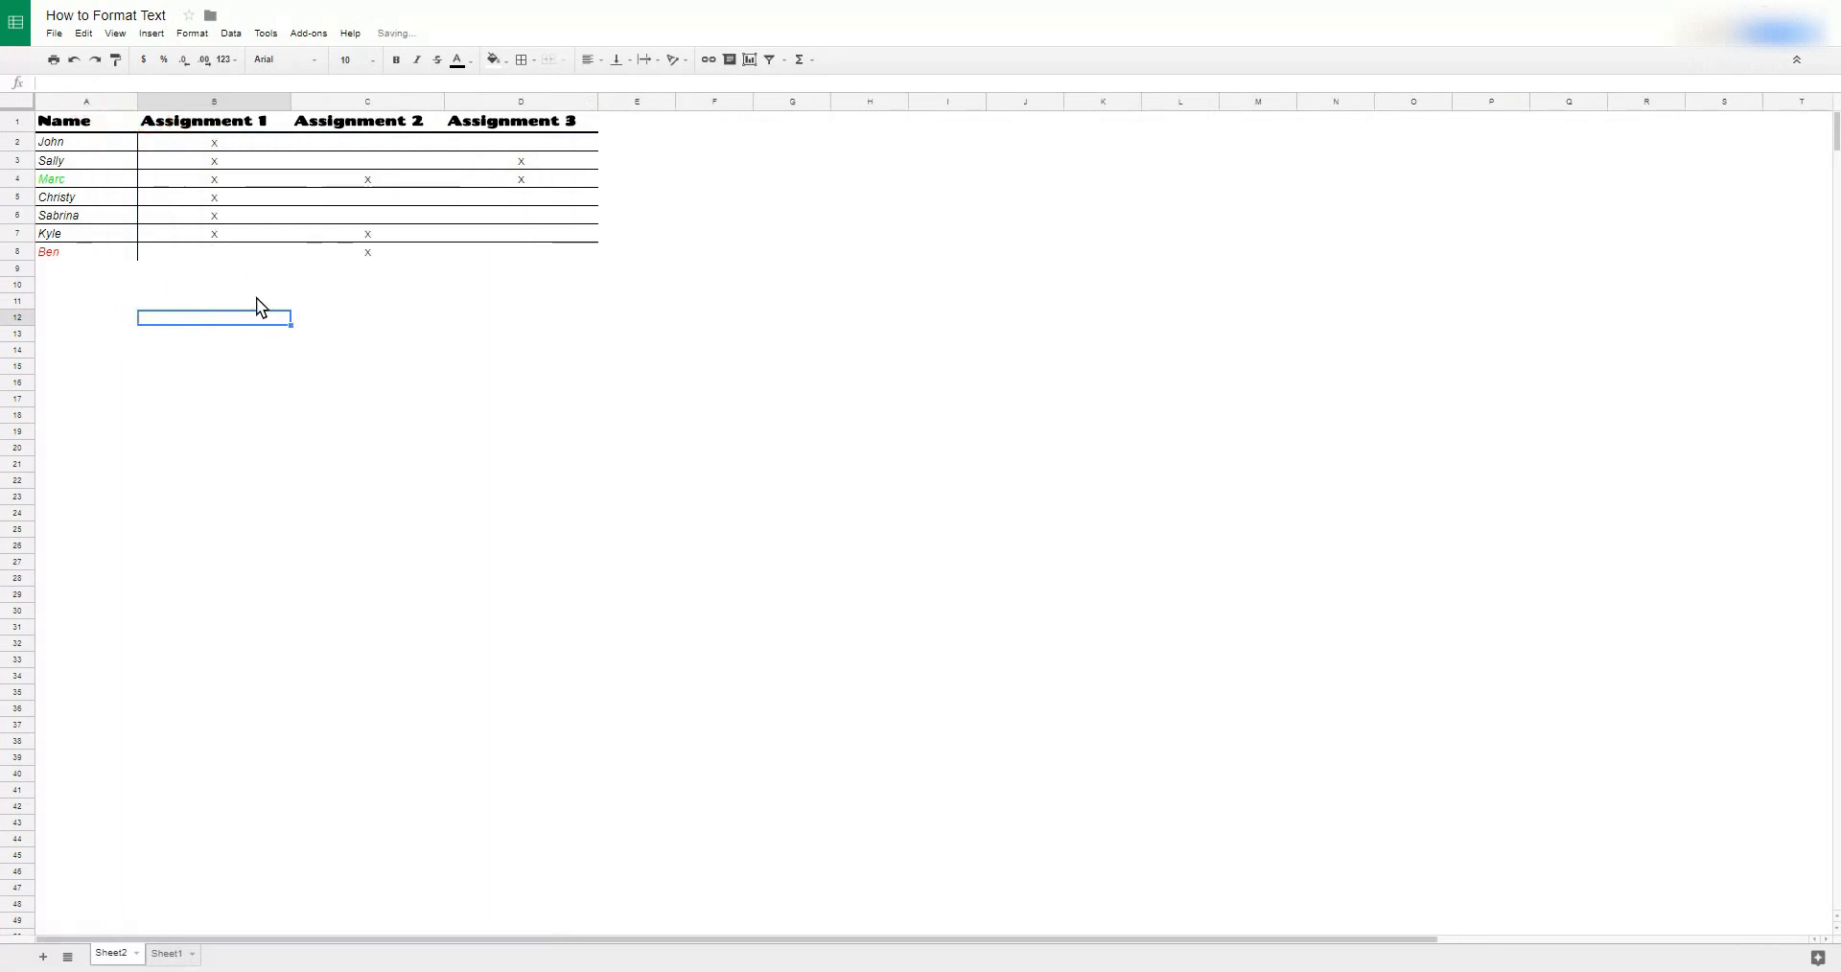